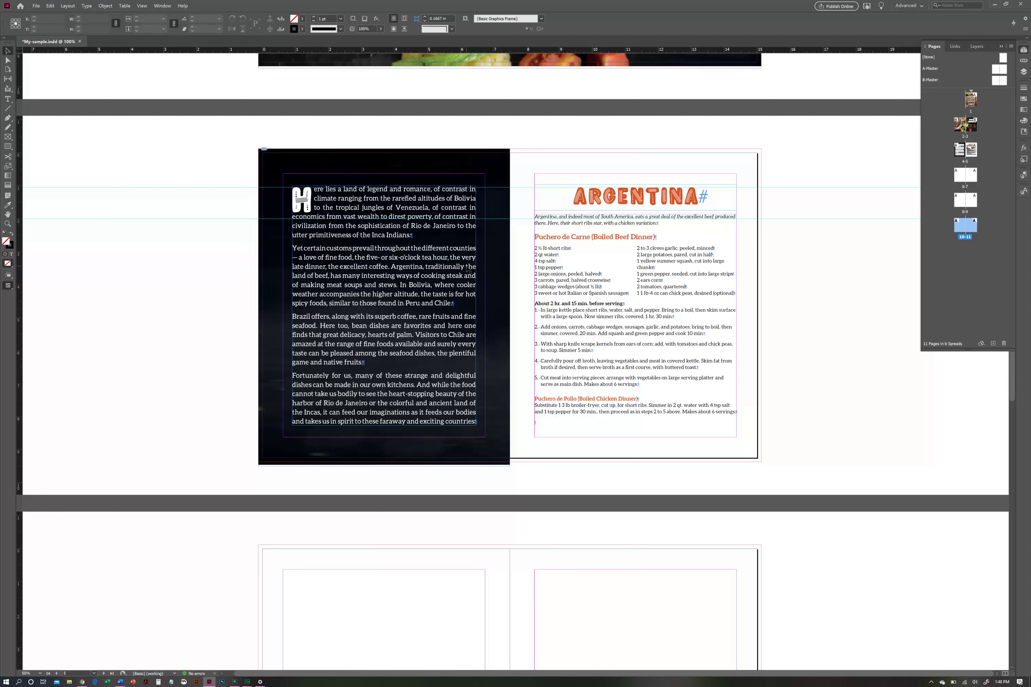
# Create a new one-page master with prefix C that is based on no other master
pyautogui.click(1012, 47)
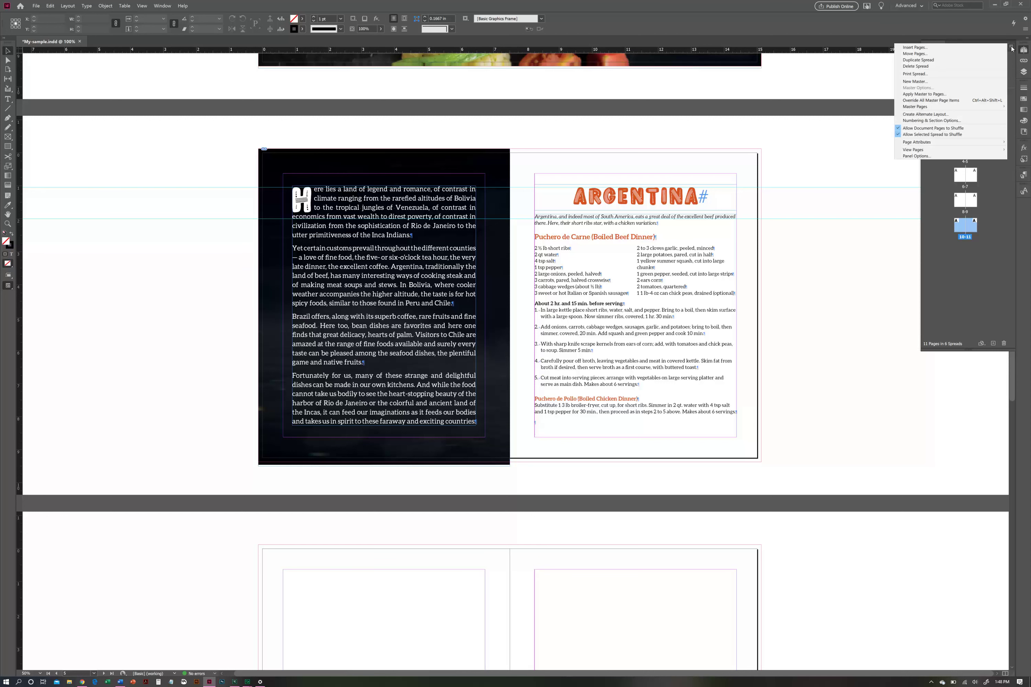
pyautogui.click(954, 82)
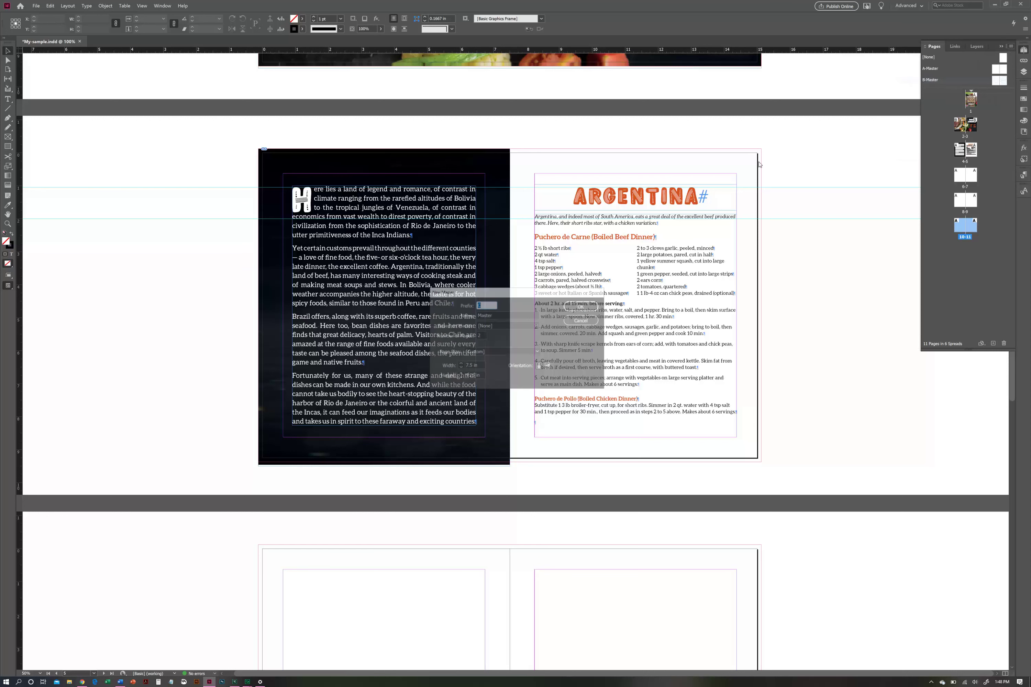
pyautogui.doubleClick(481, 335)
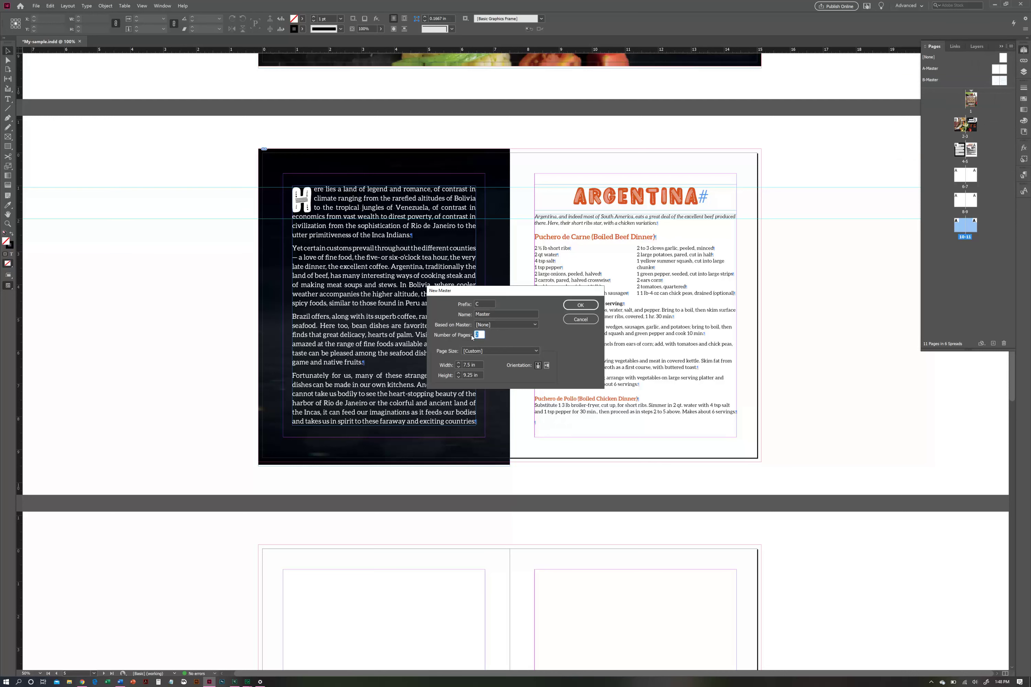
pyautogui.write('1')
pyautogui.click(581, 305)
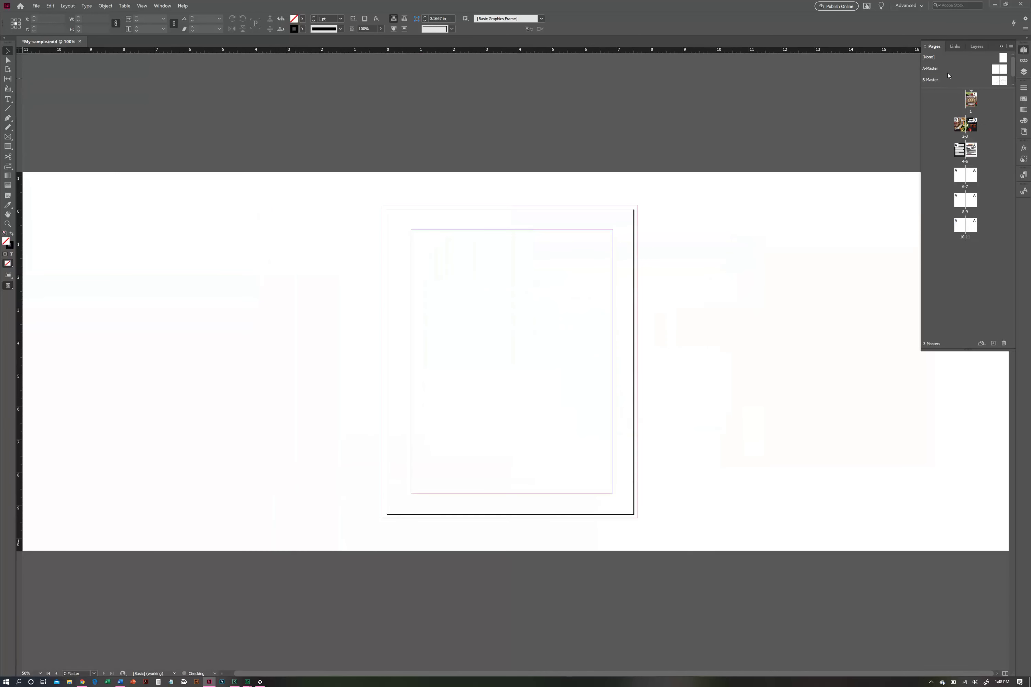
# Copy page 4's dark background and editorial text frames in place onto C-Master and move them over the master page
pyautogui.moveTo(1016, 65); pyautogui.dragTo(1014, 78)
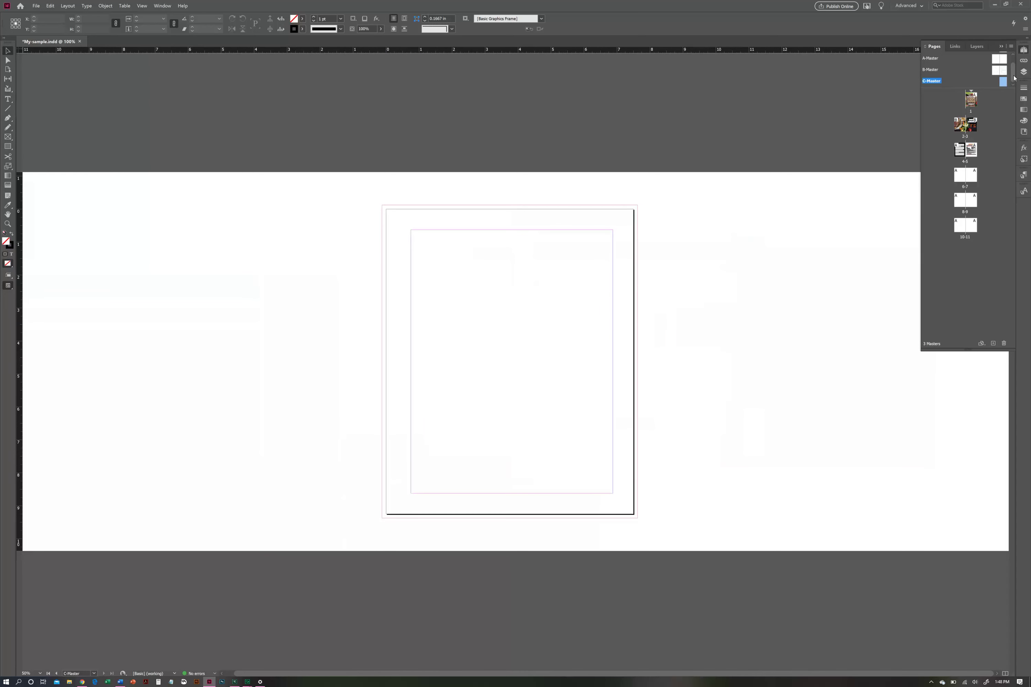
pyautogui.doubleClick(959, 151)
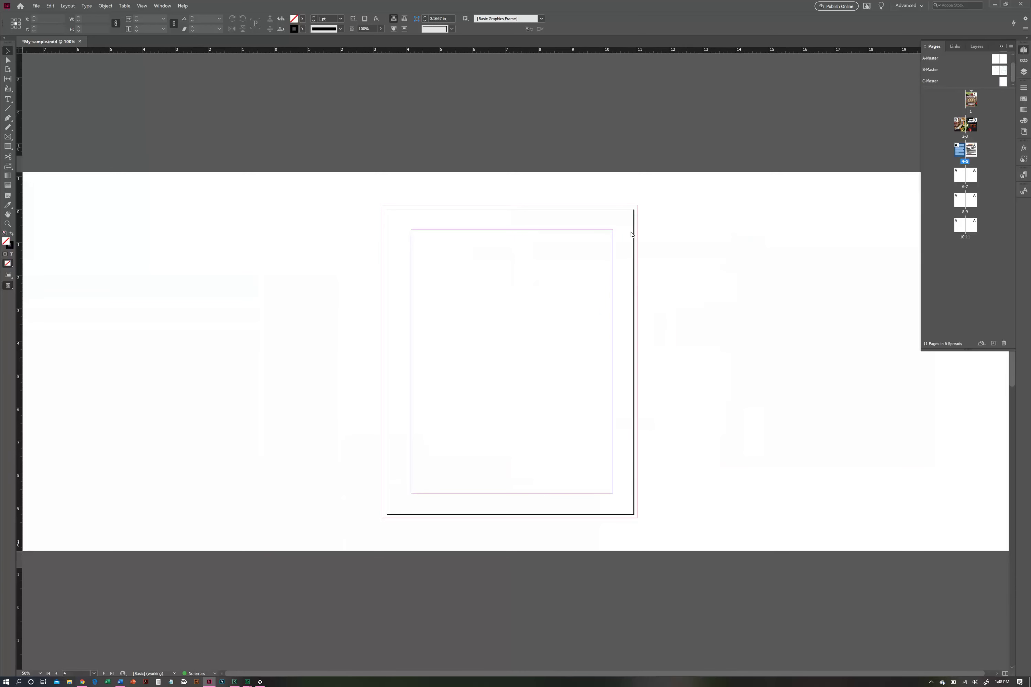
pyautogui.click(380, 310)
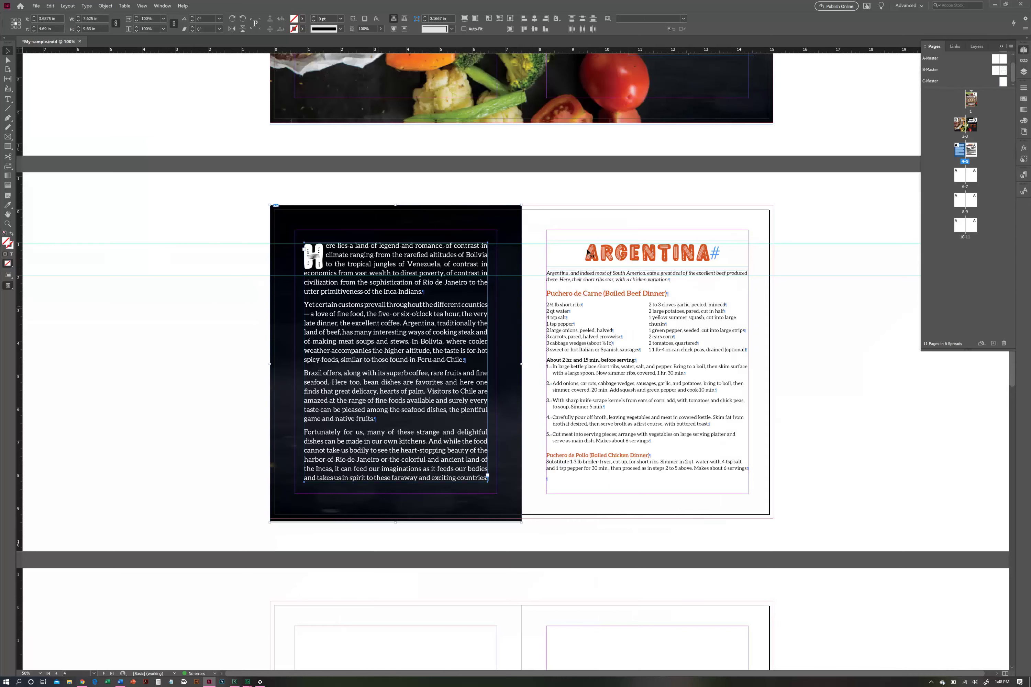
pyautogui.doubleClick(1004, 82)
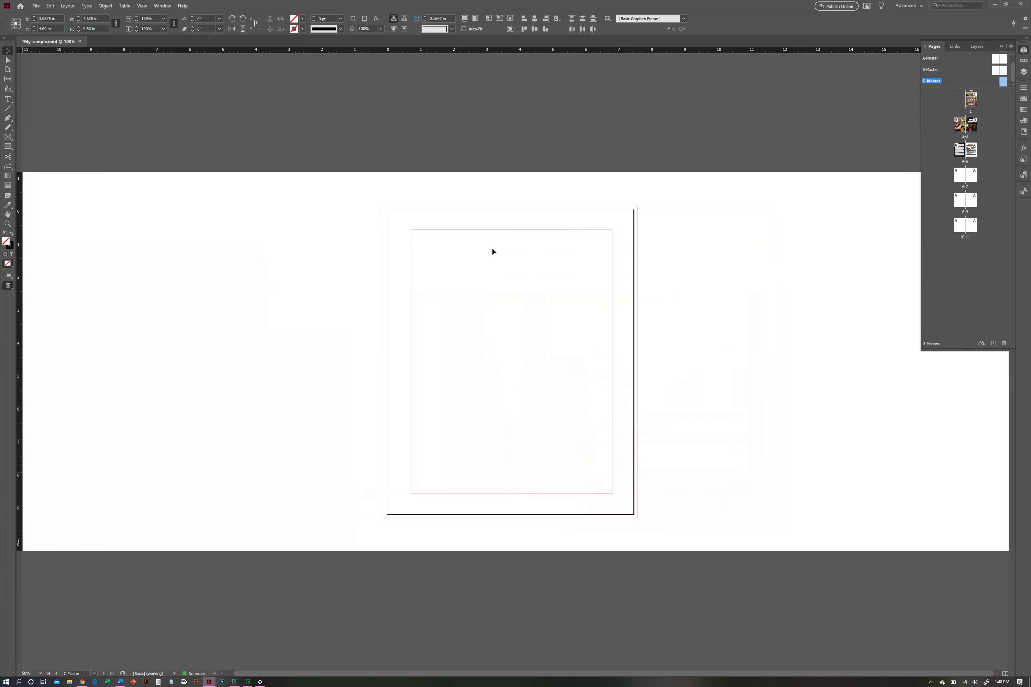
pyautogui.hotkey('ctrl', 'v')
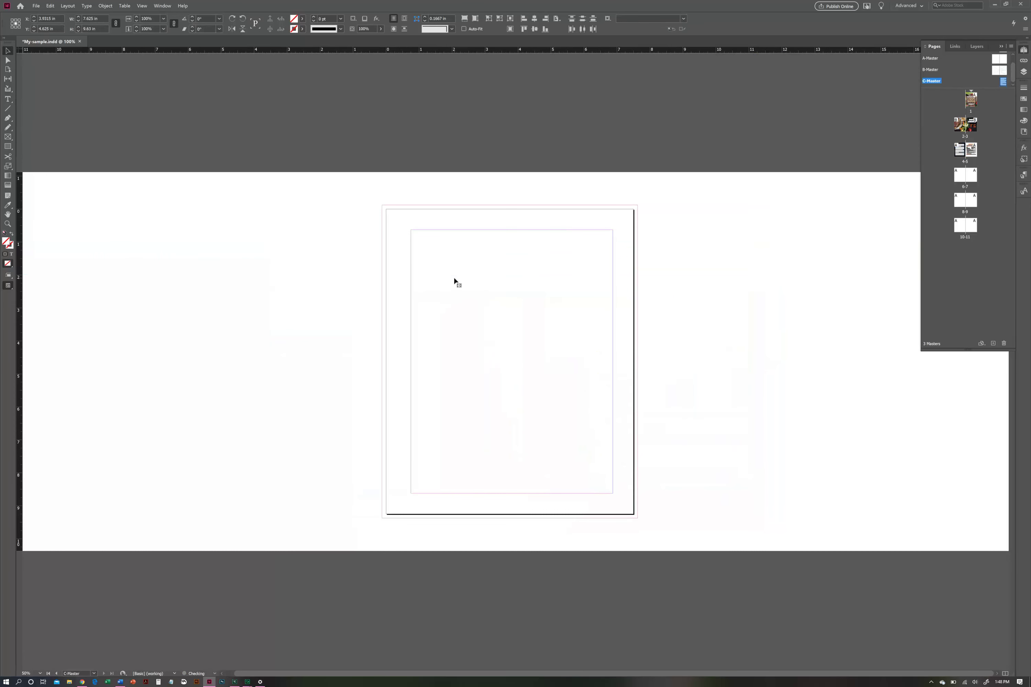
pyautogui.hotkey('ctrl', 'z')
pyautogui.rightClick(456, 274)
pyautogui.click(472, 287)
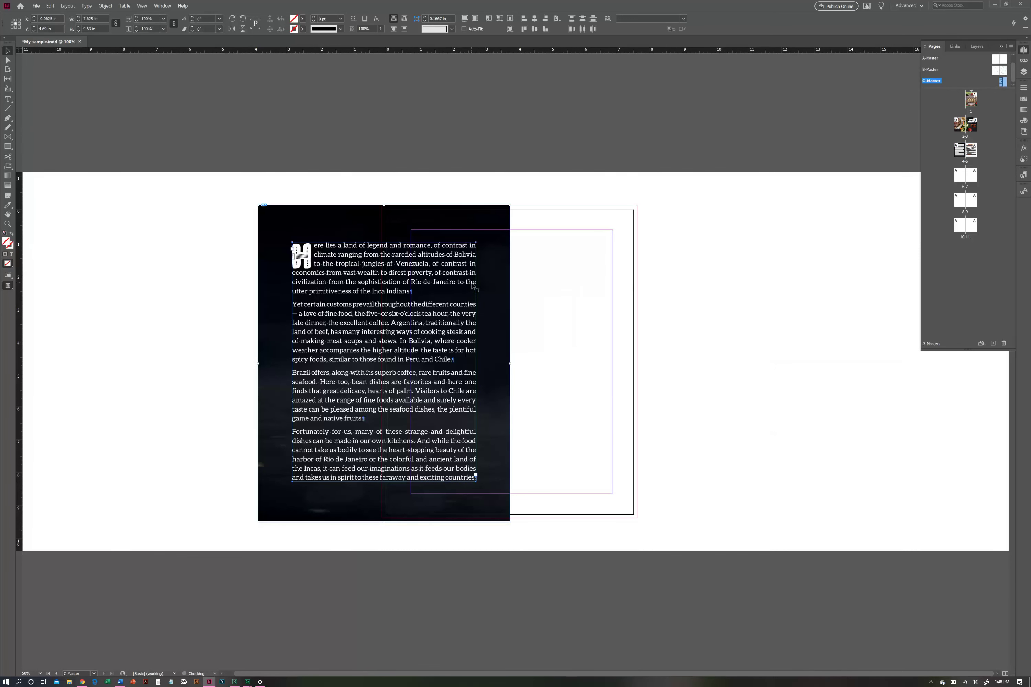
pyautogui.moveTo(428, 231); pyautogui.dragTo(555, 235)
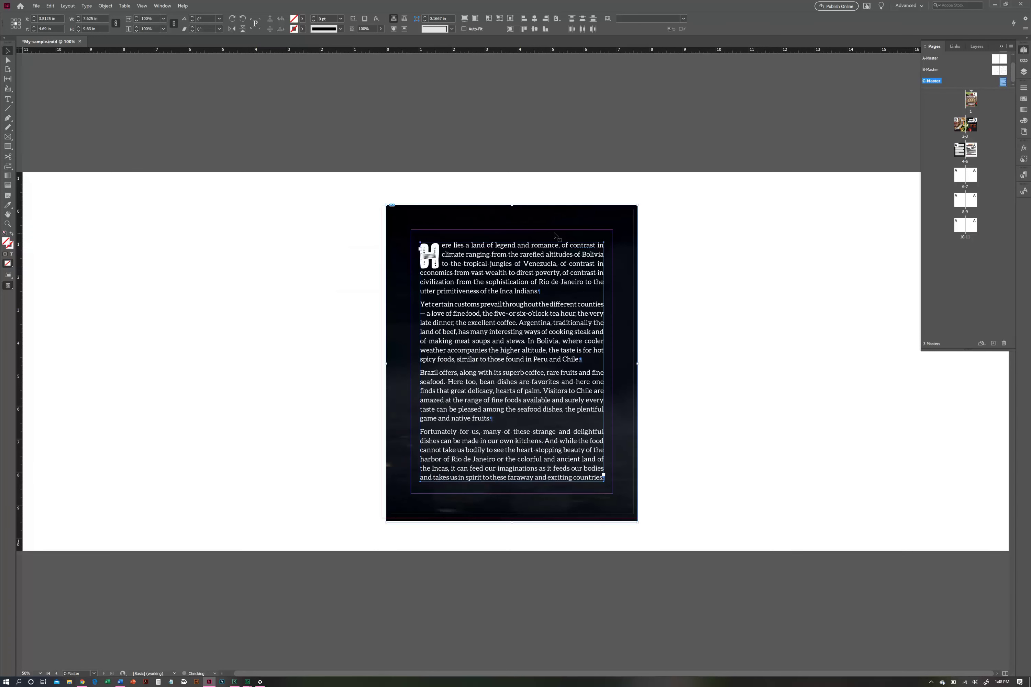
# Check how the dark background frame on page 4 sits against the page and bleed edges
pyautogui.click(959, 151)
pyautogui.doubleClick(958, 153)
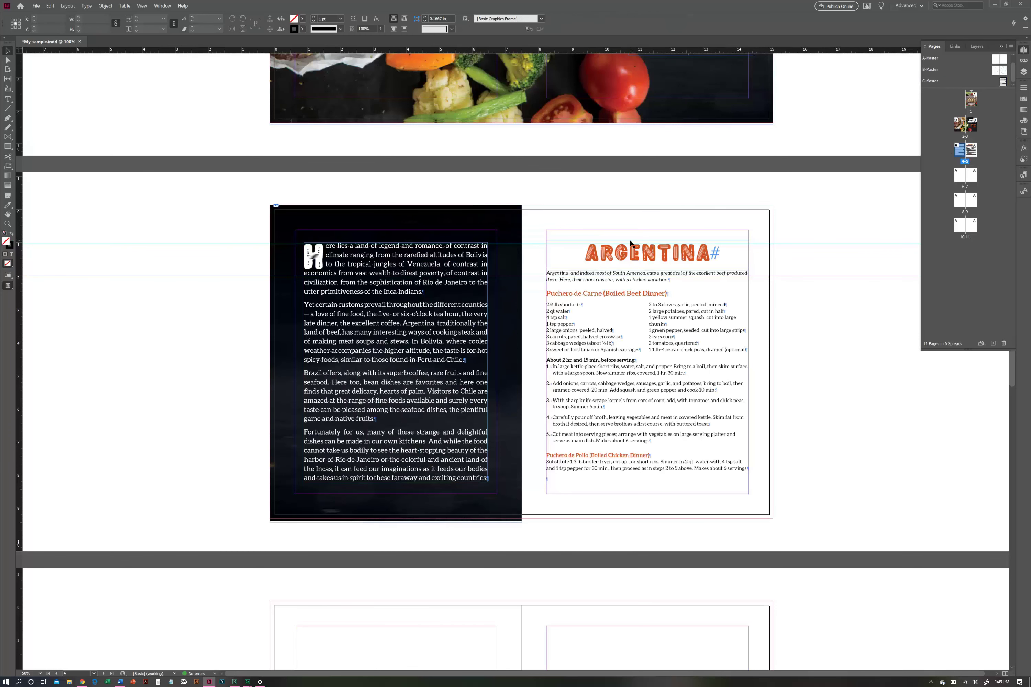
pyautogui.click(280, 215)
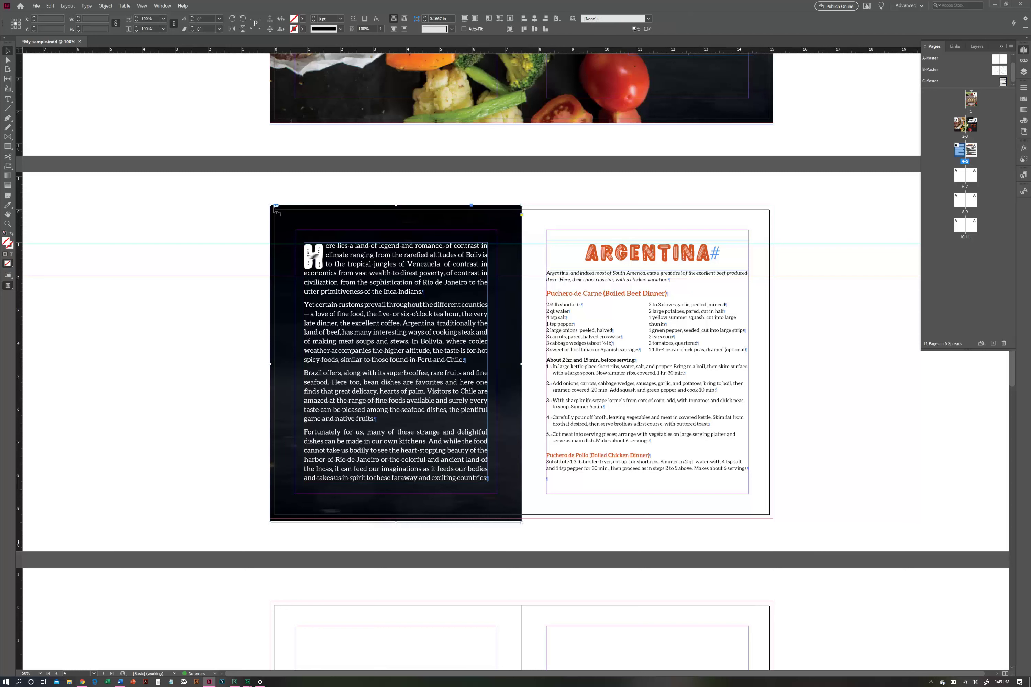
pyautogui.moveTo(290, 218); pyautogui.dragTo(270, 205)
# Shift the copied frames on C-Master to the left bleed edge and resize the background frame to fill the bleed area
pyautogui.doubleClick(1003, 82)
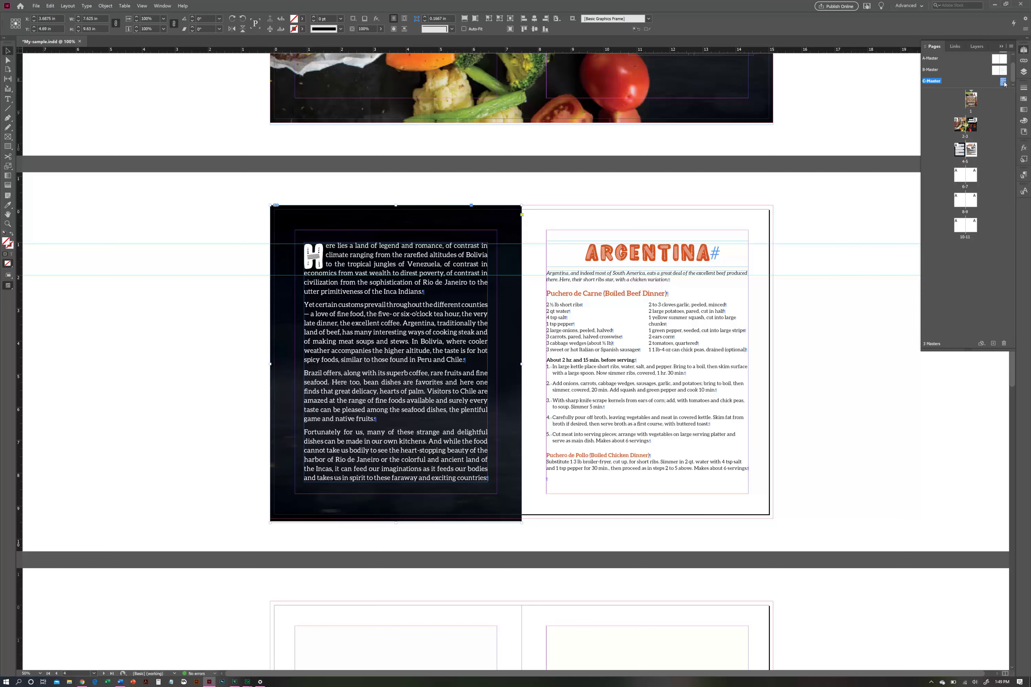
pyautogui.click(486, 252)
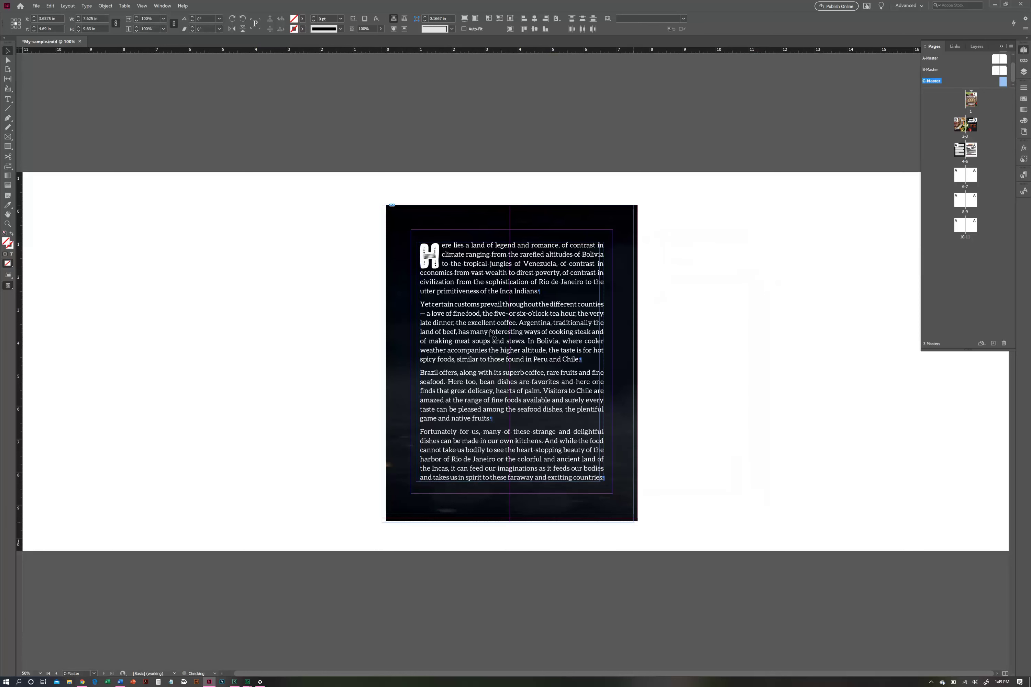
pyautogui.hotkey('shift', 'Left')
pyautogui.moveTo(633, 367)
pyautogui.mouseDown()
pyautogui.moveTo(651, 366)
pyautogui.moveTo(638, 367)
pyautogui.mouseUp()
pyautogui.moveTo(508, 524); pyautogui.dragTo(507, 518)
pyautogui.click(685, 538)
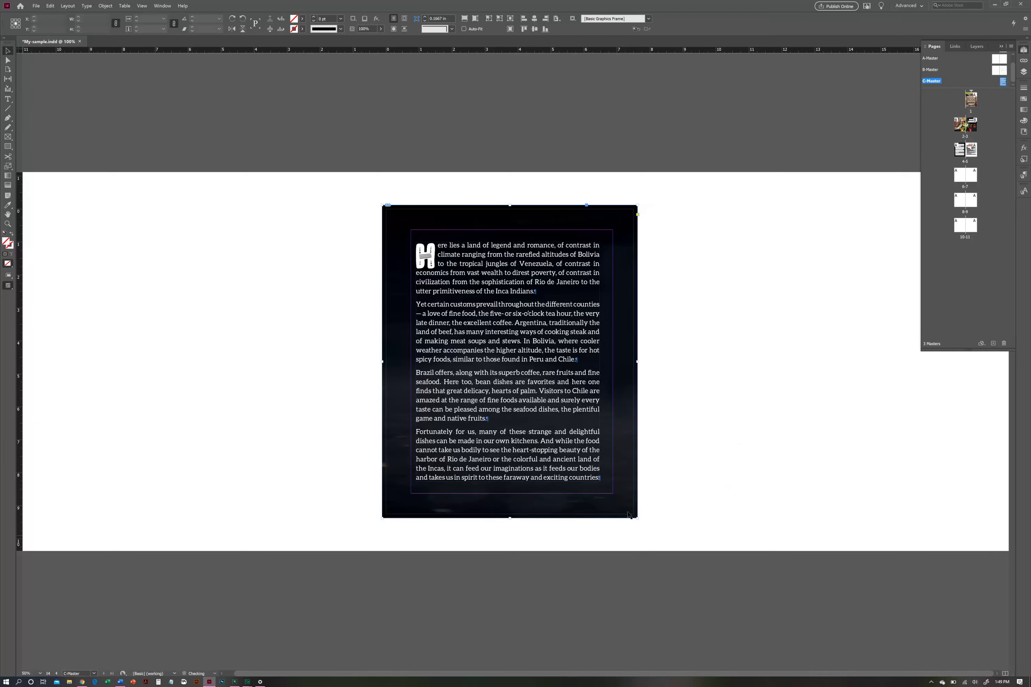
# Delete the editorial text and the background image from their frames on C-Master, keeping both frames as empty placeholders
pyautogui.press('a')
pyautogui.press('v')
pyautogui.click(467, 243)
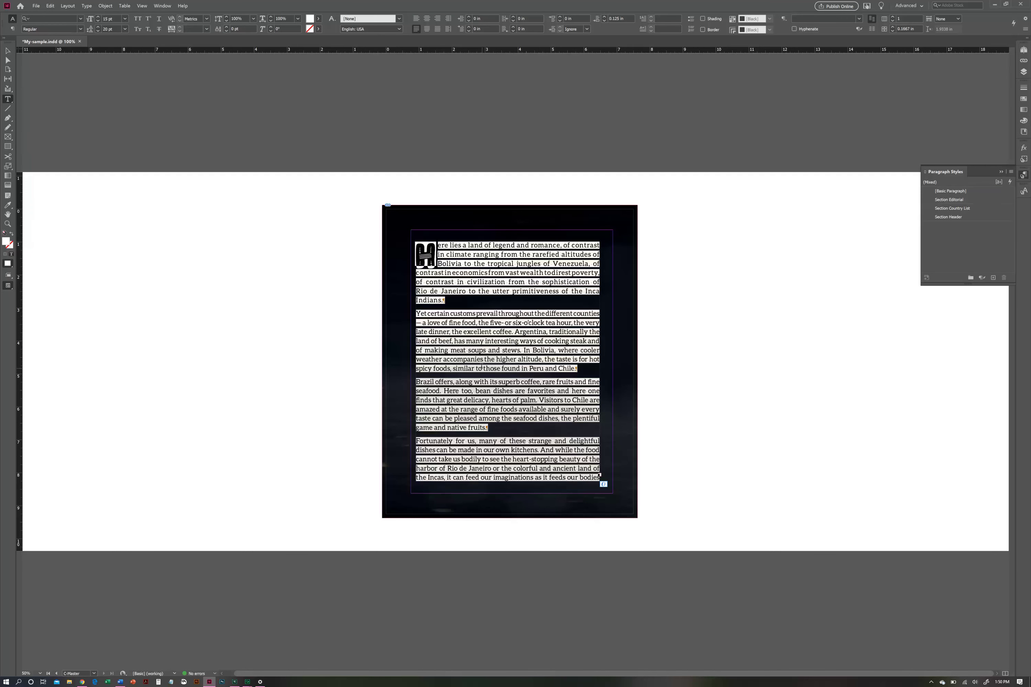
pyautogui.press('BackSpace')
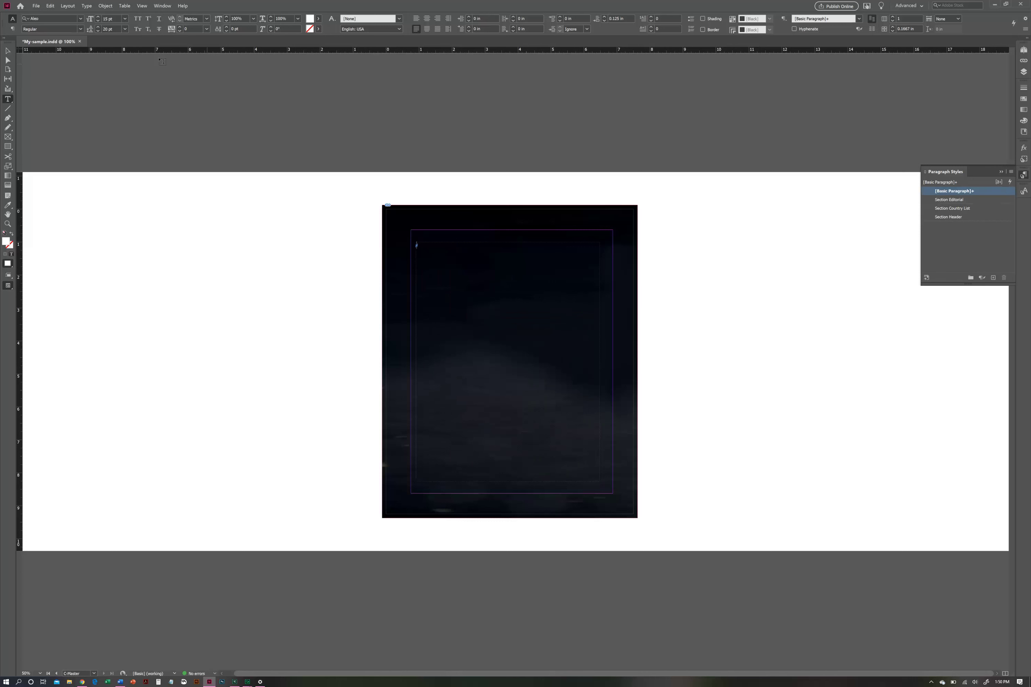
pyautogui.click(8, 62)
pyautogui.click(413, 223)
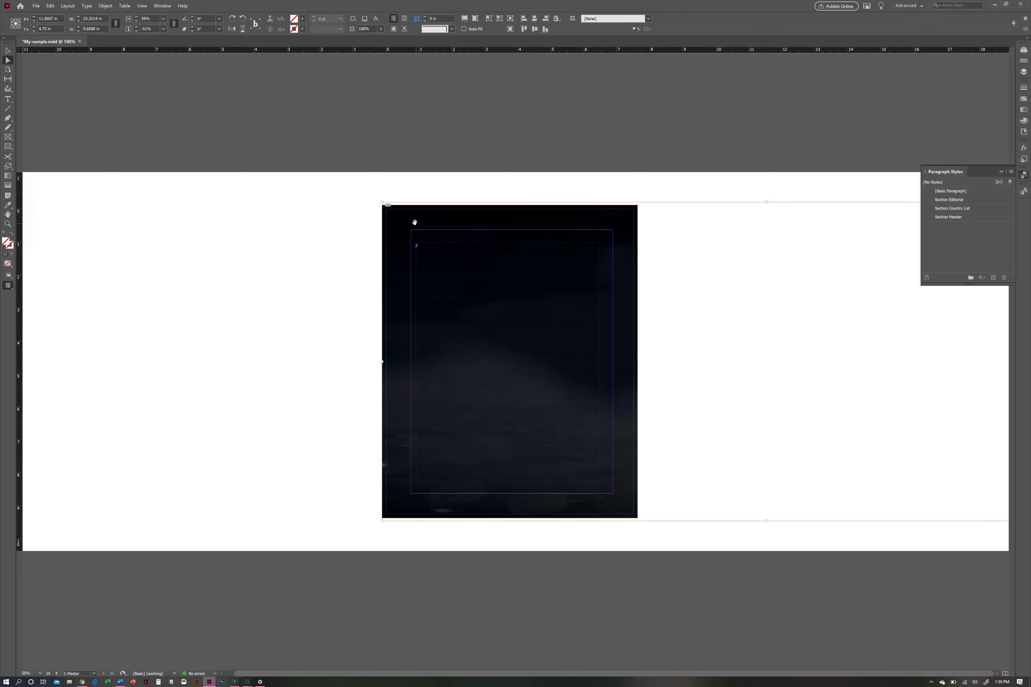
pyautogui.press('Delete')
pyautogui.click(207, 110)
pyautogui.press('v')
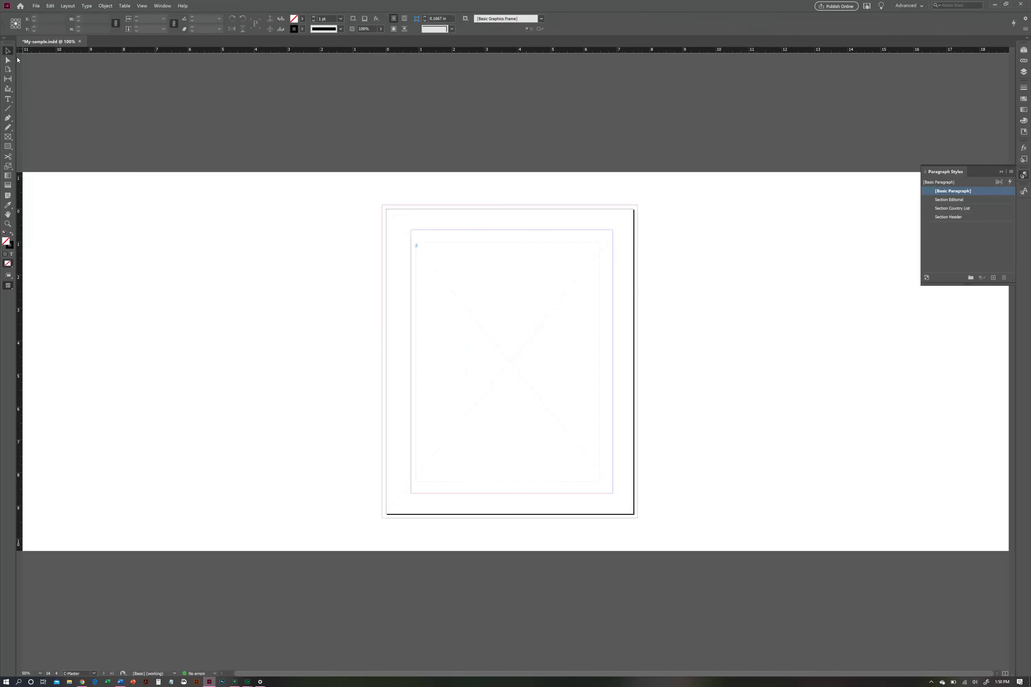
# Go to page 11 in the last spread and bring up its page options
pyautogui.click(1023, 50)
pyautogui.doubleClick(970, 228)
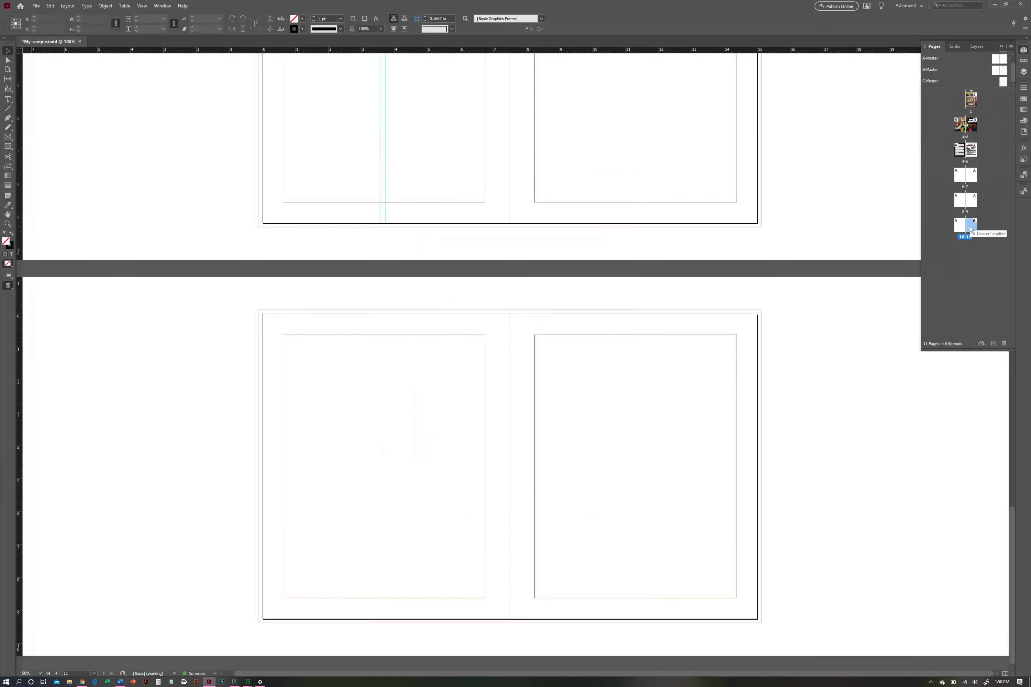
pyautogui.rightClick(970, 227)
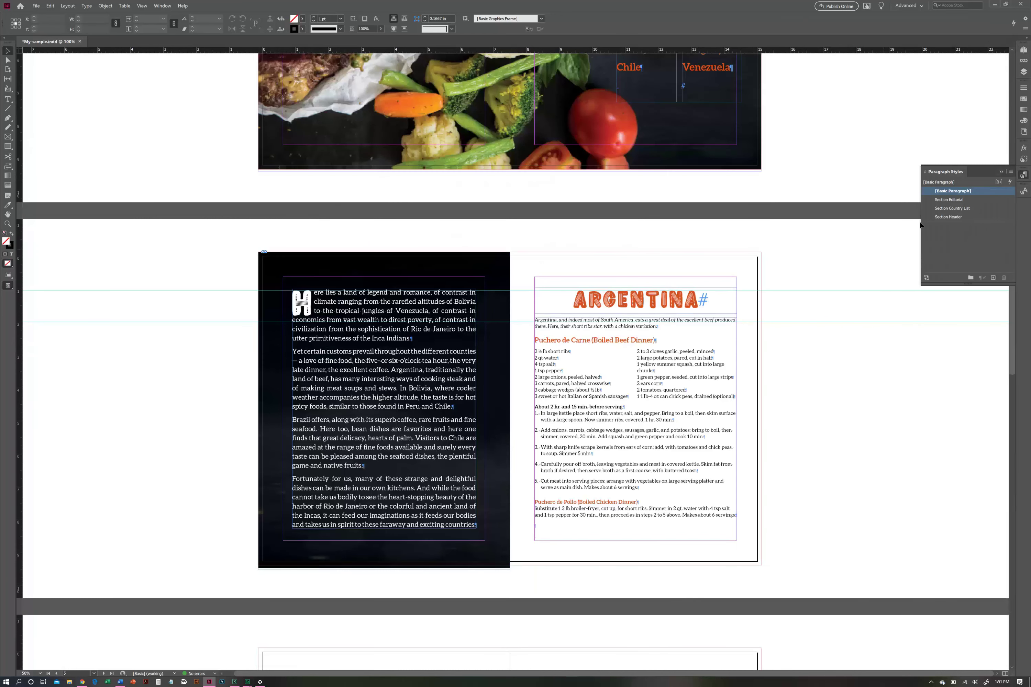
# Delete the Section Editorial paragraph style and recreate it under the same name from the second editorial paragraph on page 4
pyautogui.click(949, 200)
pyautogui.click(1003, 278)
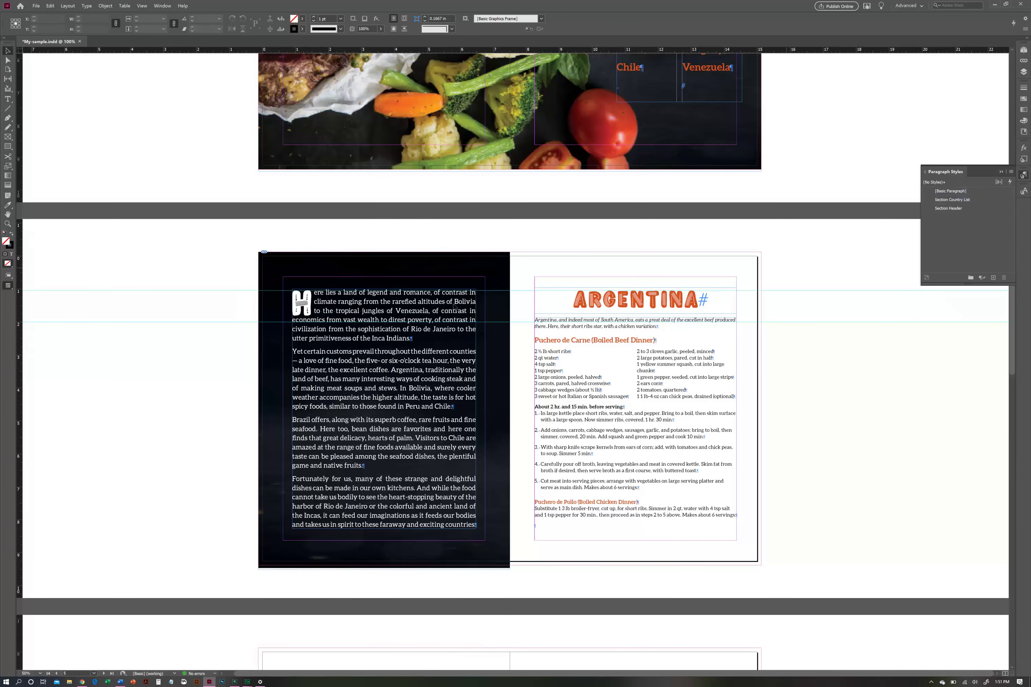
pyautogui.click(8, 99)
pyautogui.click(293, 351)
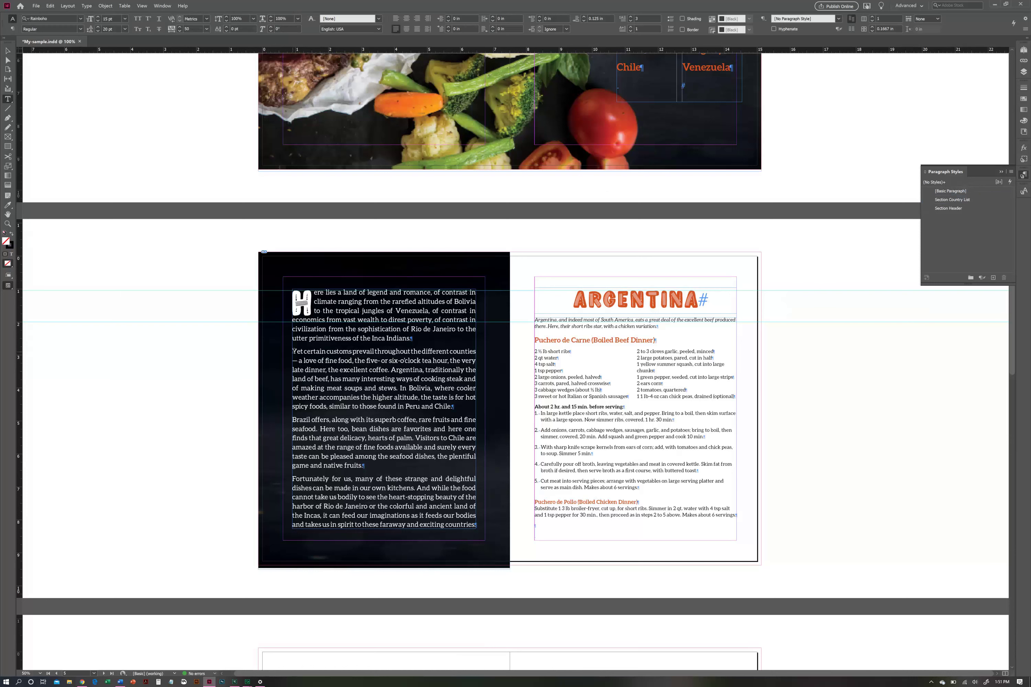
pyautogui.moveTo(293, 352); pyautogui.dragTo(453, 408)
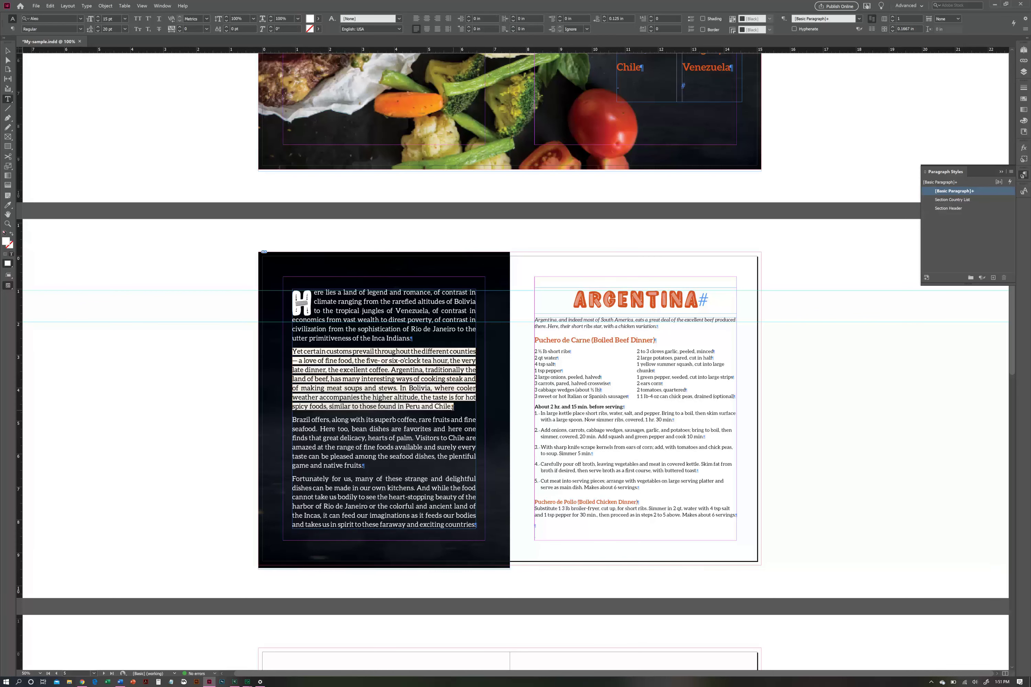
pyautogui.click(1011, 173)
pyautogui.click(883, 174)
pyautogui.write('Section Editorial')
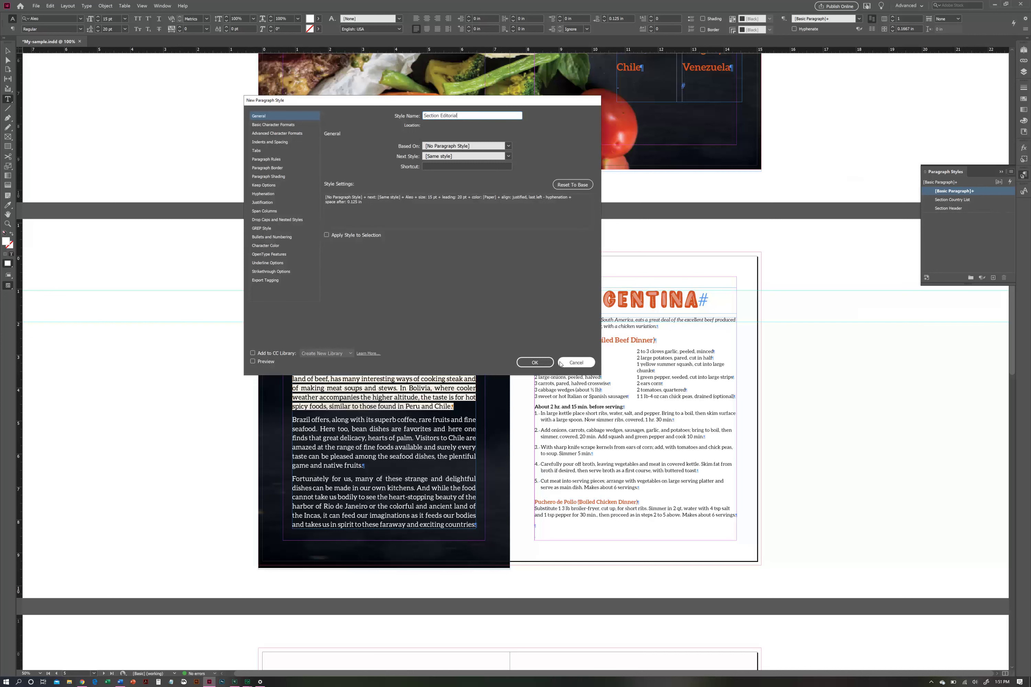
pyautogui.click(535, 362)
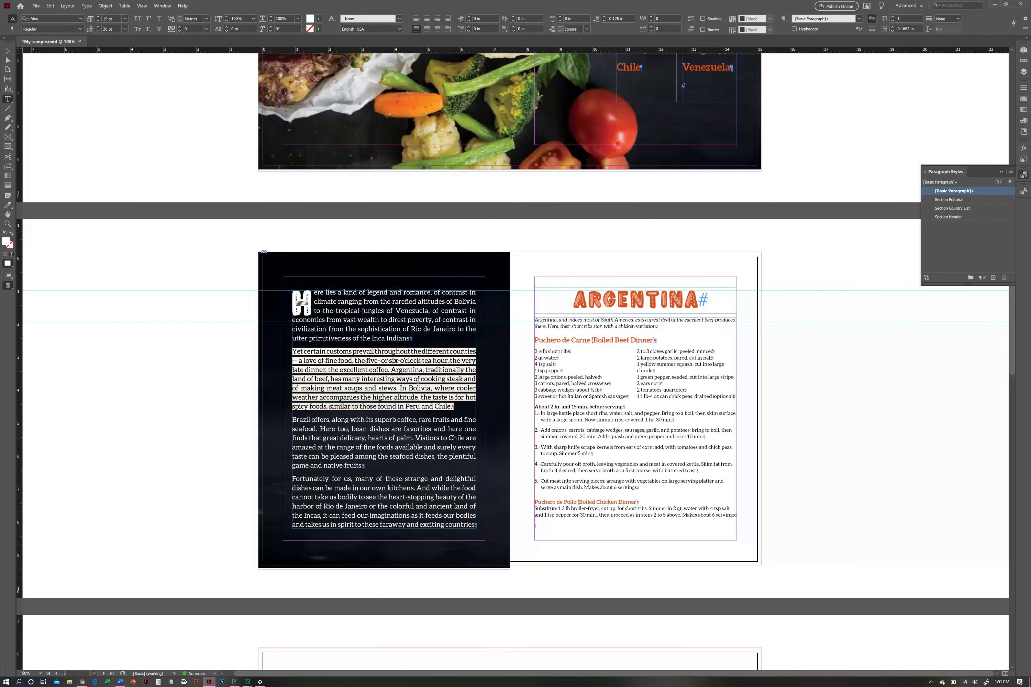
# Create a character style named Editorial Drop Cap from the drop cap H of the first editorial paragraph
pyautogui.click(328, 293)
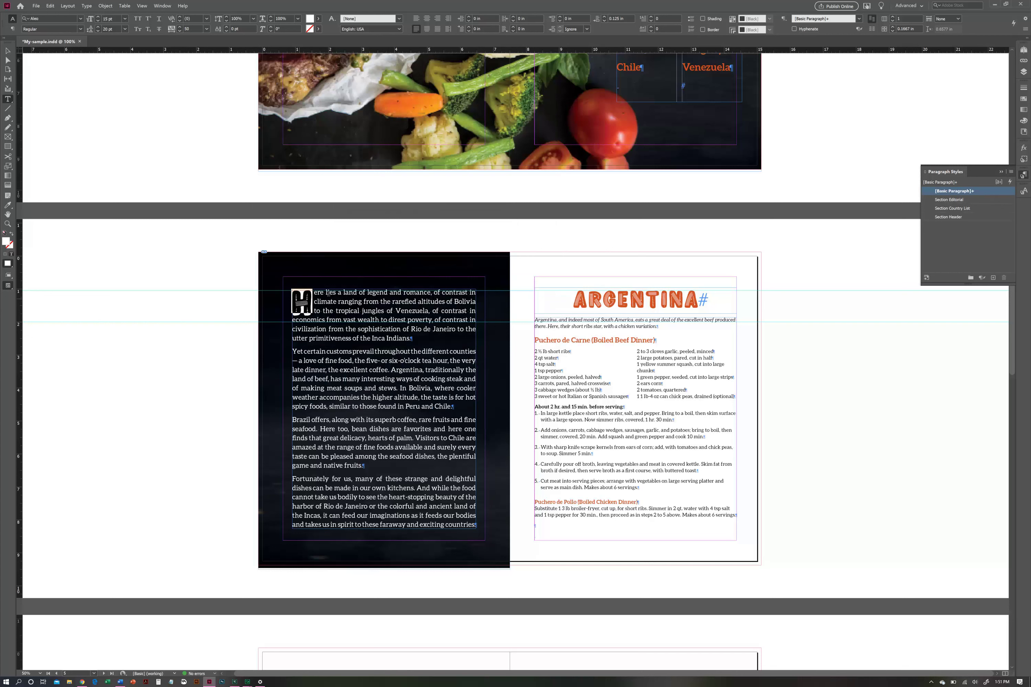
pyautogui.click(1023, 190)
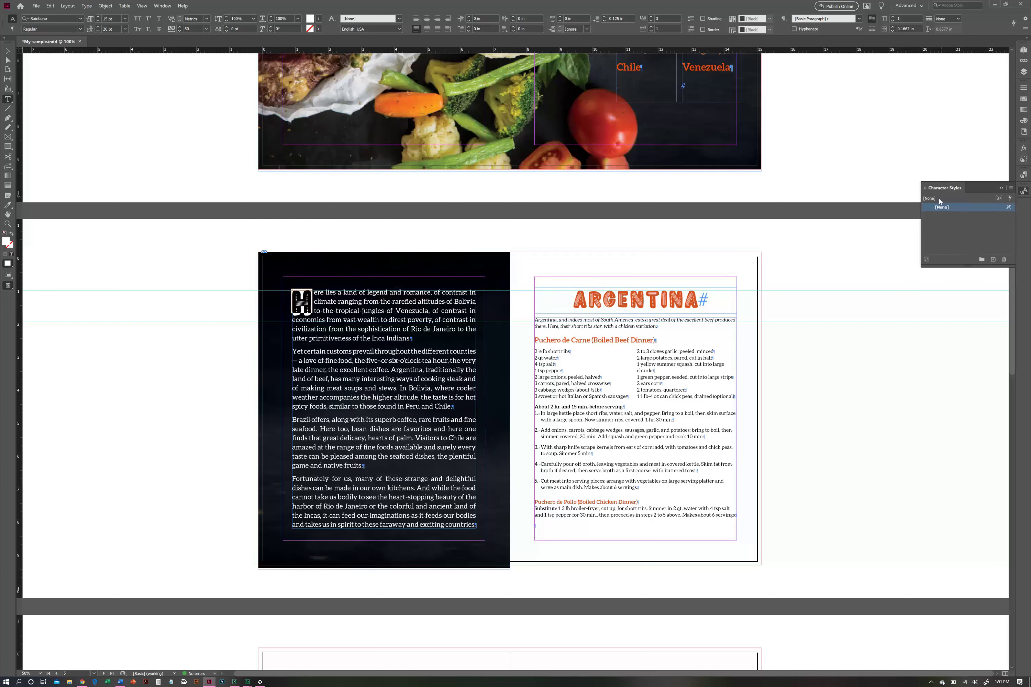
pyautogui.click(1012, 188)
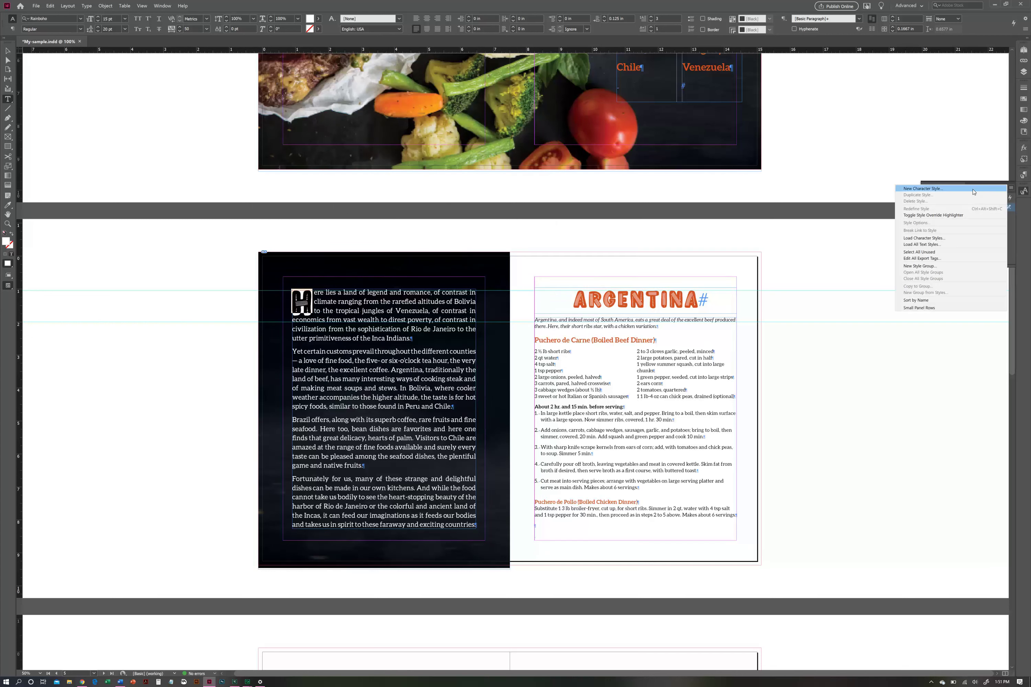
pyautogui.click(974, 190)
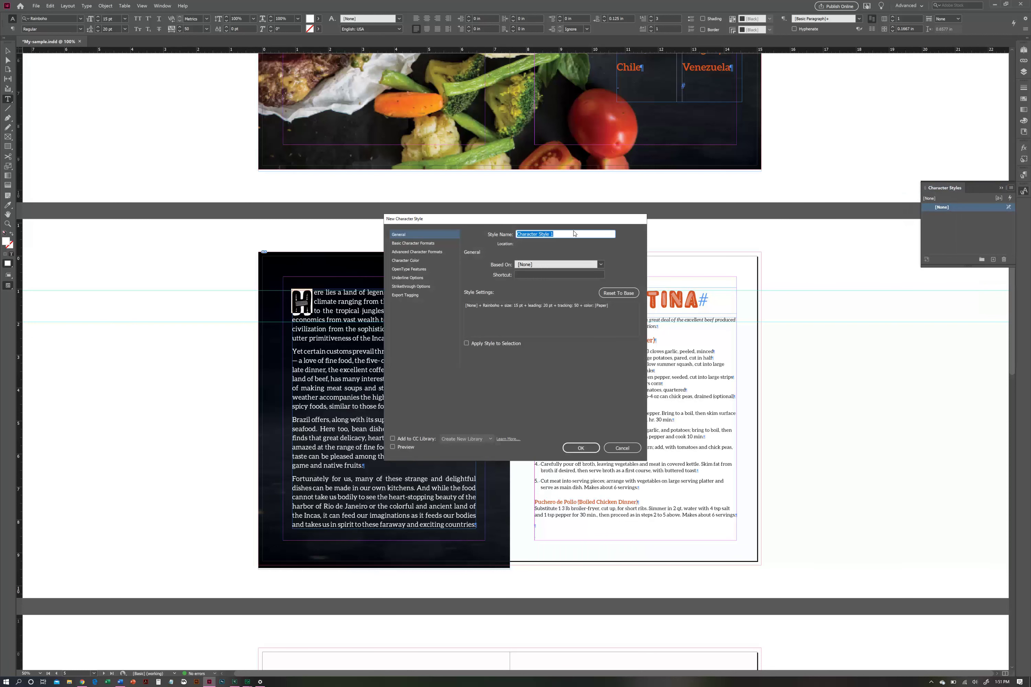
pyautogui.write('Editorial Do')
pyautogui.write('op Cap')
pyautogui.click(580, 448)
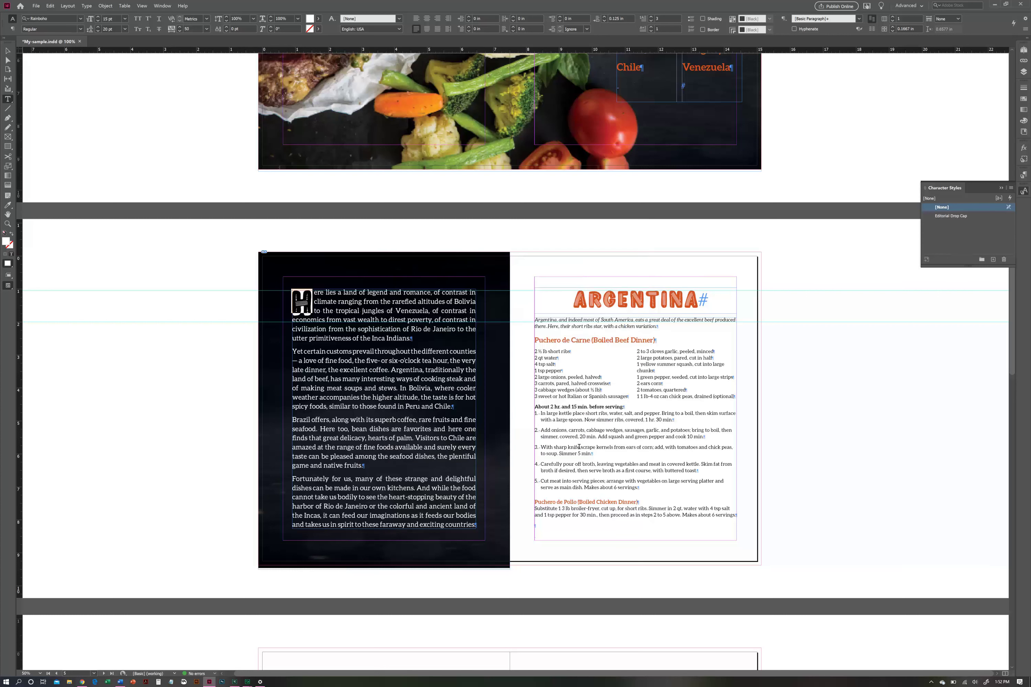
pyautogui.click(350, 309)
pyautogui.click(1025, 176)
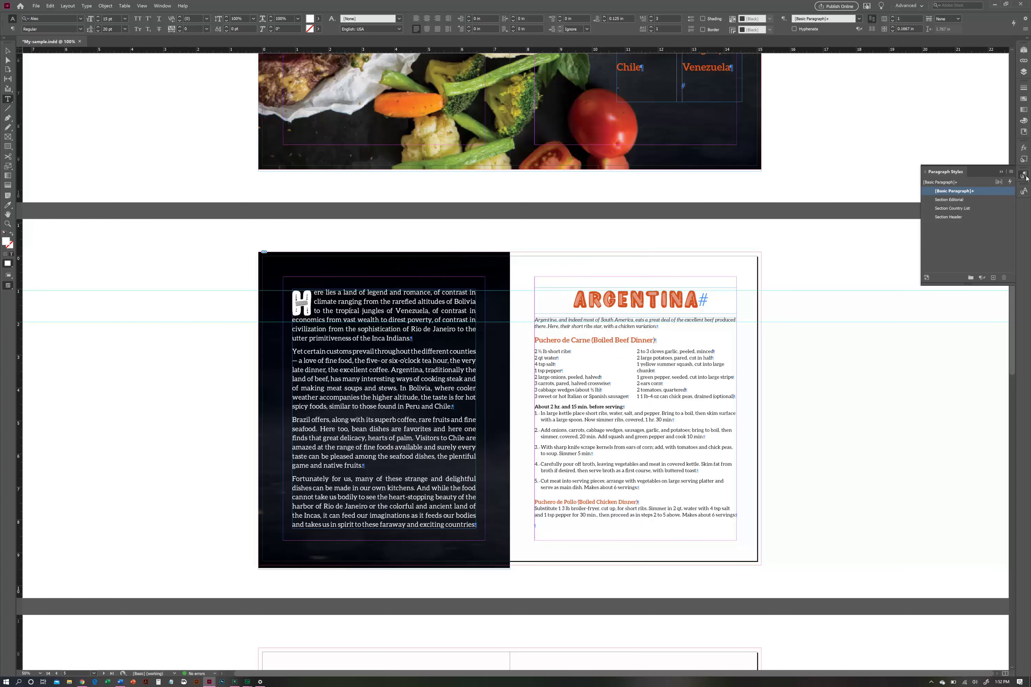
pyautogui.moveTo(294, 298); pyautogui.dragTo(409, 335)
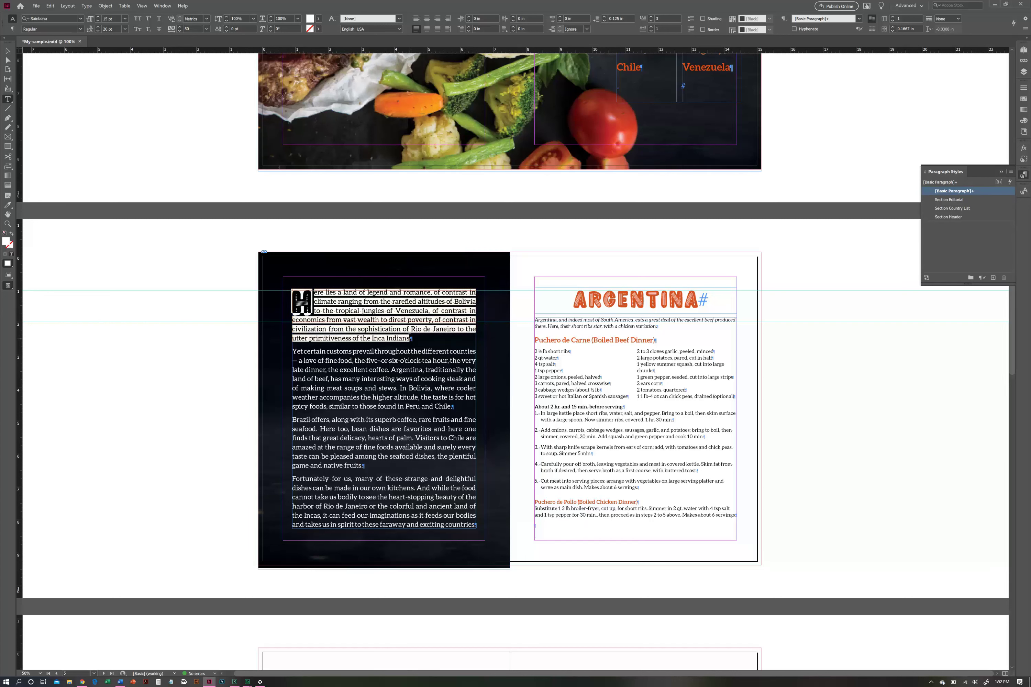
pyautogui.moveTo(409, 335); pyautogui.dragTo(411, 343)
pyautogui.click(1012, 173)
pyautogui.click(905, 172)
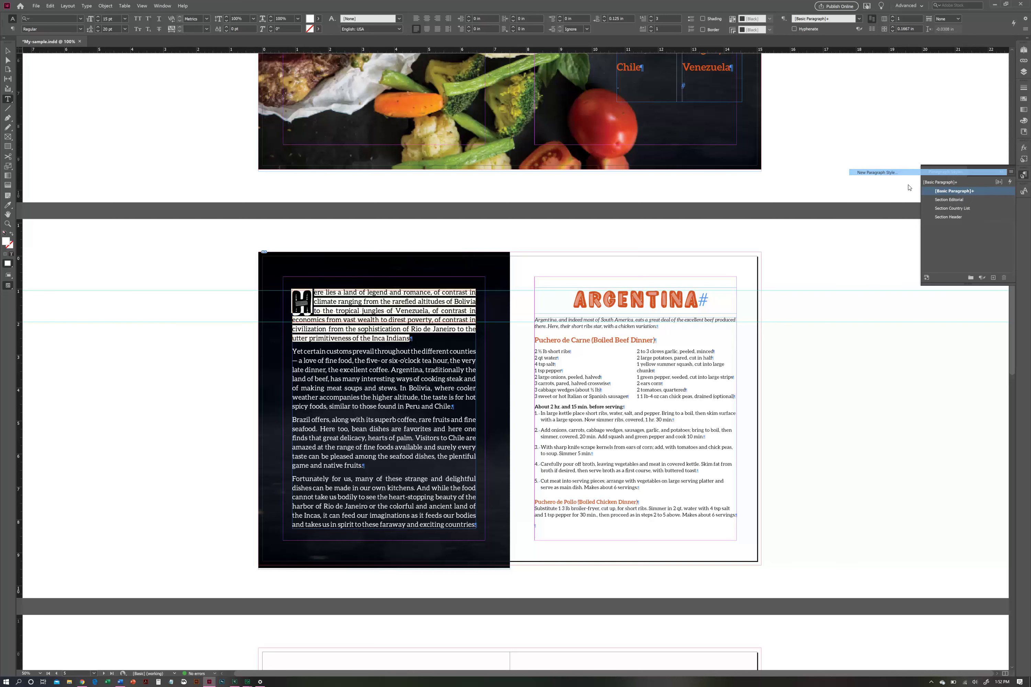
pyautogui.moveTo(396, 104); pyautogui.dragTo(593, 219)
pyautogui.click(708, 262)
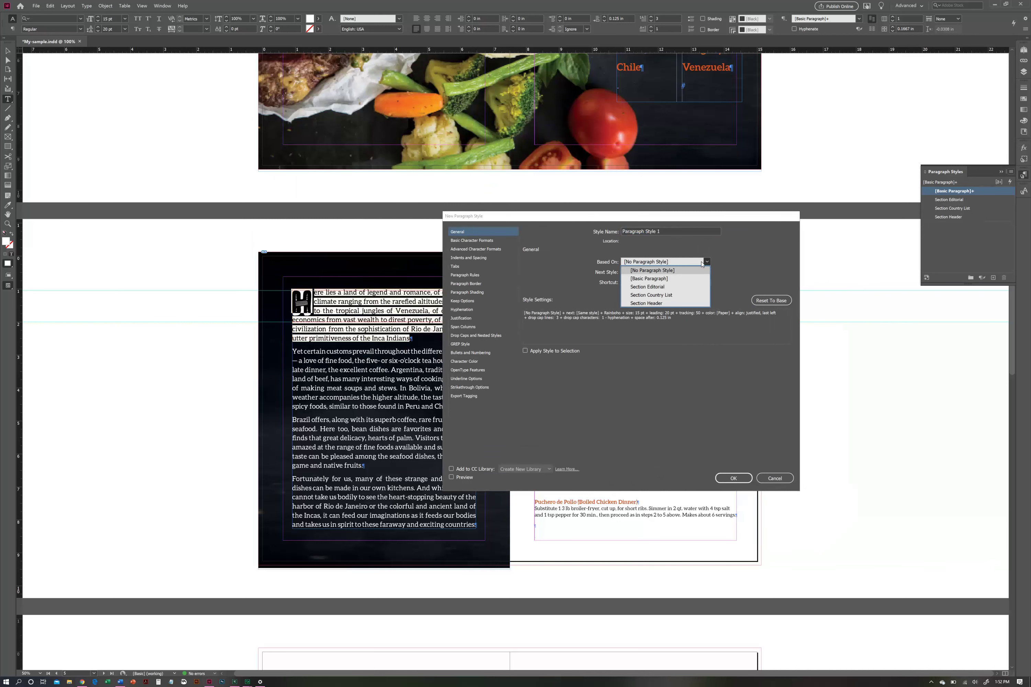
pyautogui.click(647, 287)
pyautogui.click(597, 228)
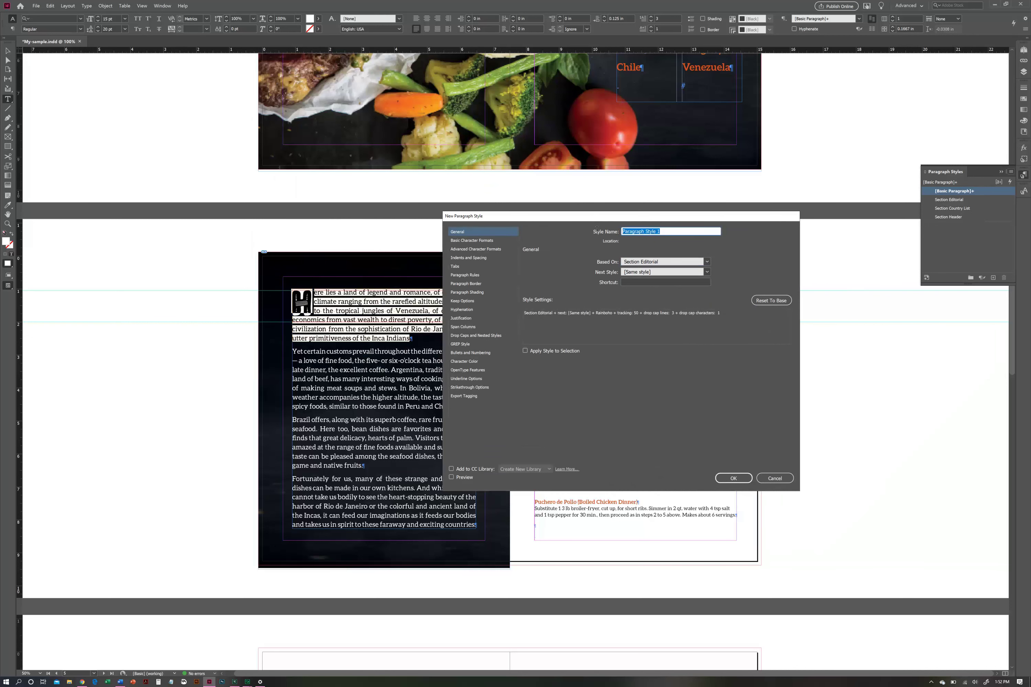
pyautogui.write('Section Editorial DROP CAP')
pyautogui.click(490, 242)
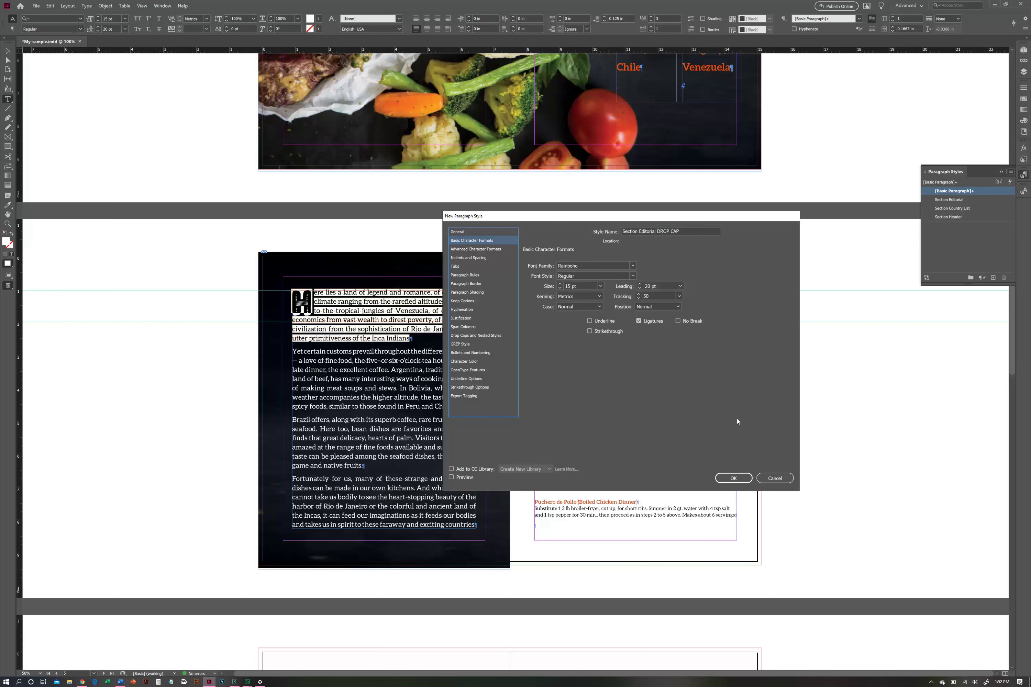
pyautogui.click(775, 478)
pyautogui.click(355, 321)
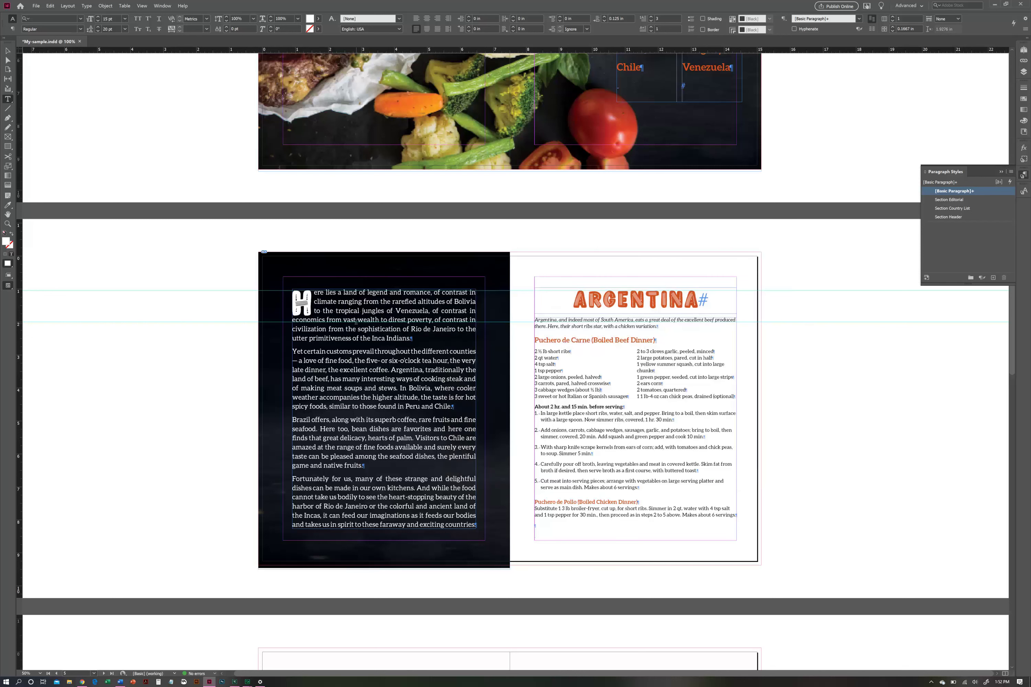
pyautogui.click(1011, 176)
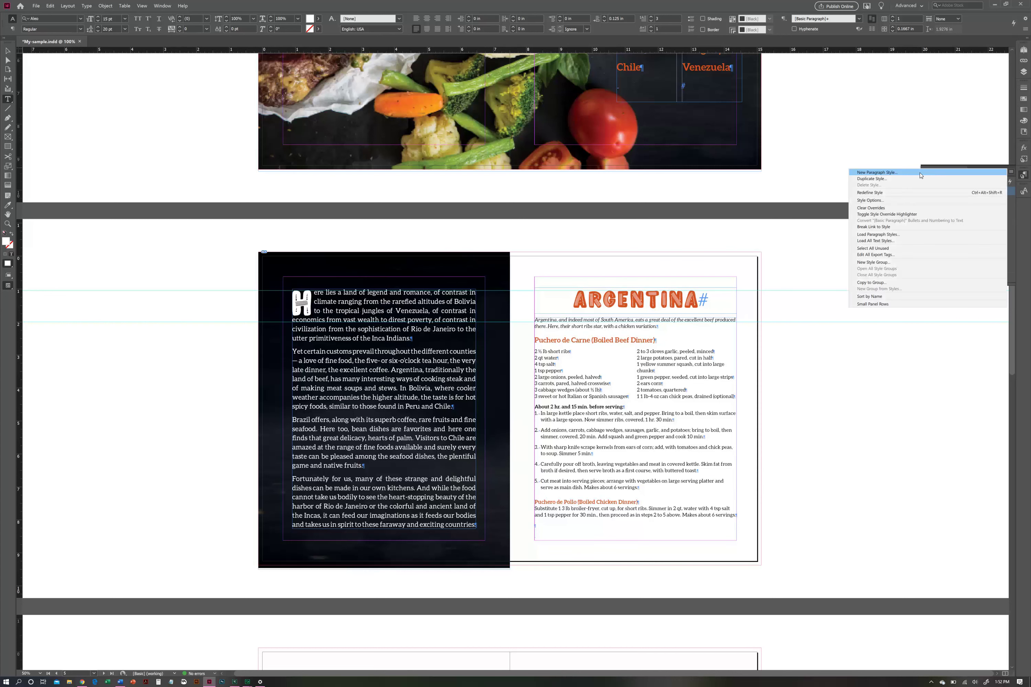
pyautogui.click(883, 174)
pyautogui.click(774, 478)
pyautogui.press('Escape')
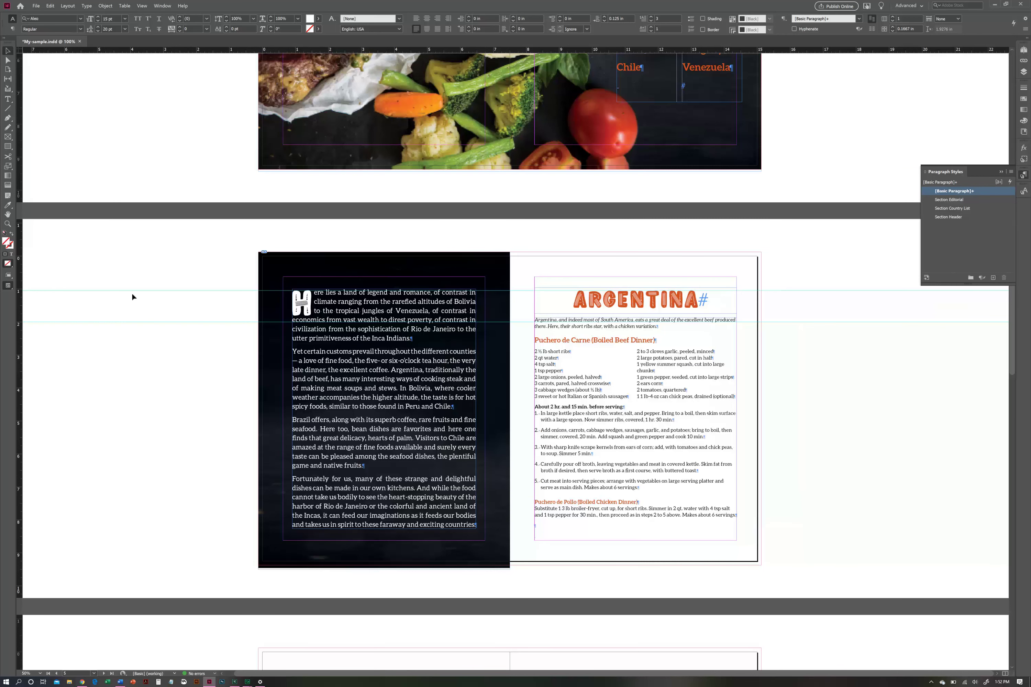
# Start a new paragraph style named Section Editorial DROP CAP based on Section Editorial, and reset its settings to the base style
pyautogui.click(133, 297)
pyautogui.click(1011, 172)
pyautogui.click(975, 177)
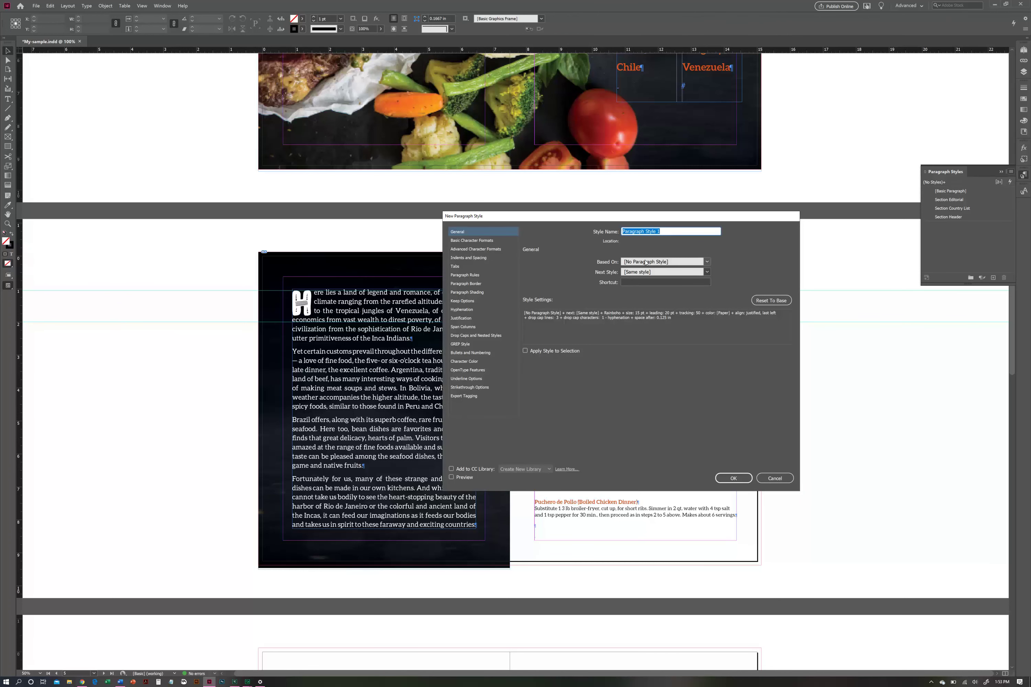
pyautogui.click(707, 261)
pyautogui.click(641, 287)
pyautogui.tripleClick(661, 232)
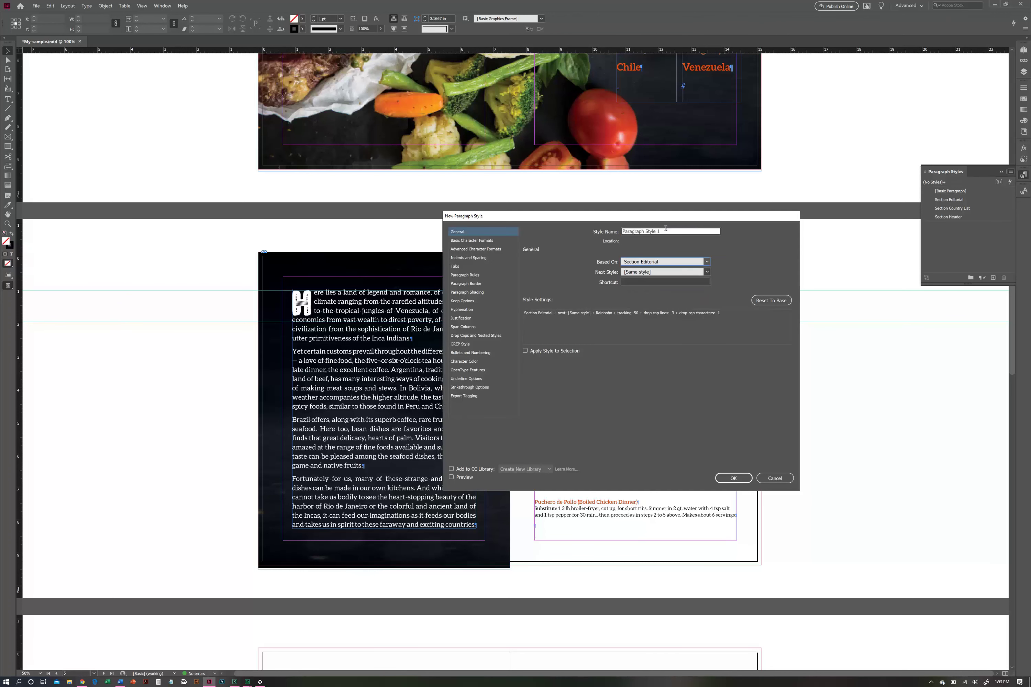
pyautogui.write('Dec')
pyautogui.write('Sectio')
pyautogui.write('n Editorial DROP CAP')
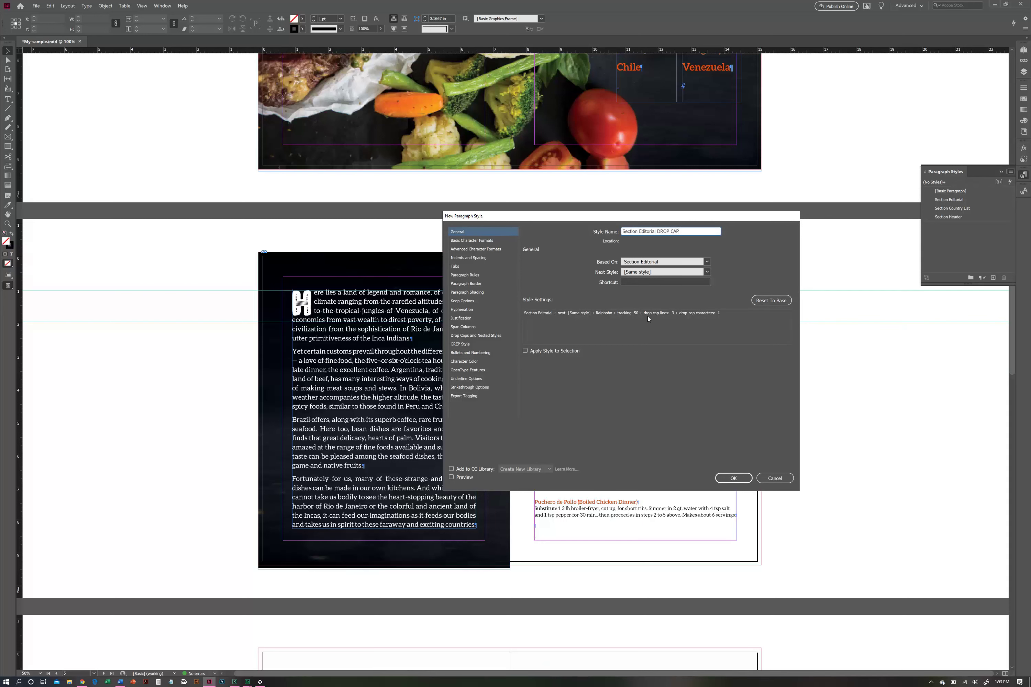
pyautogui.click(486, 241)
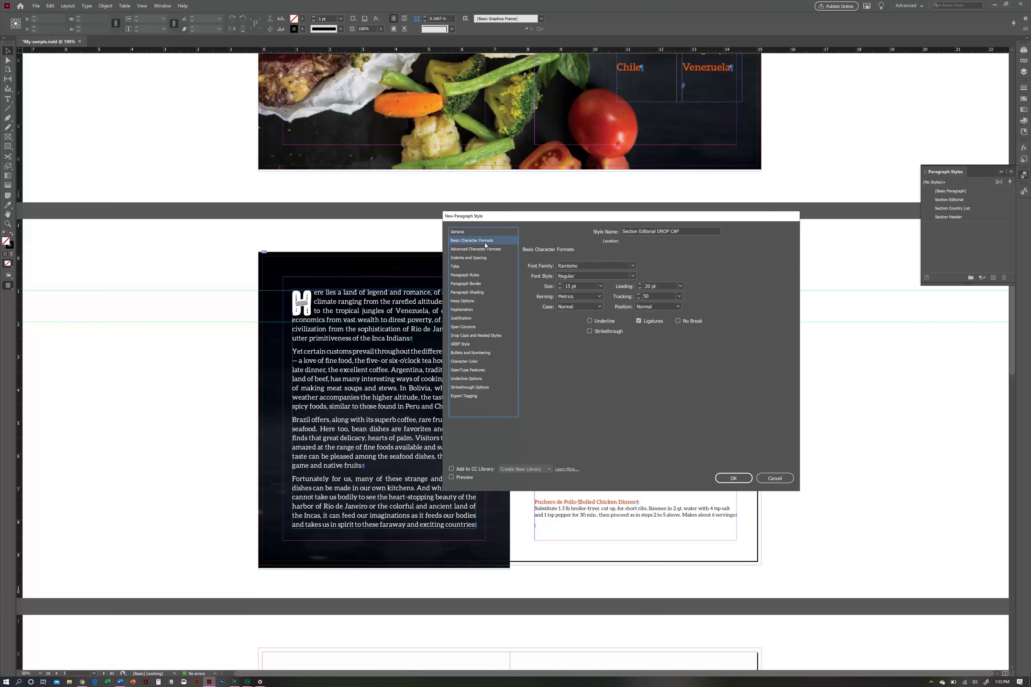
pyautogui.click(474, 233)
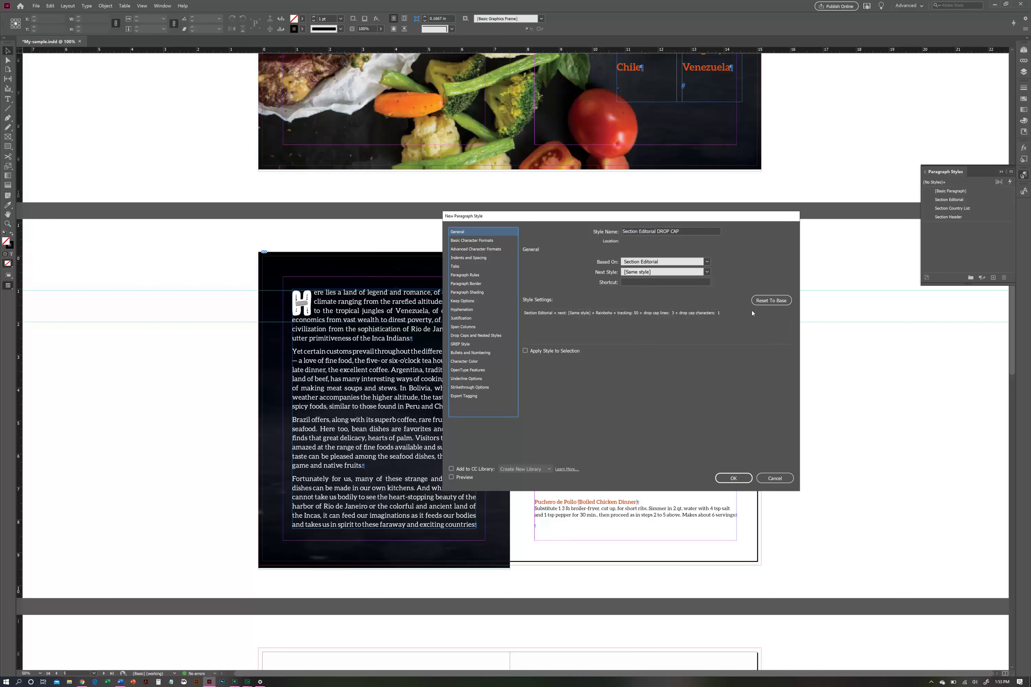
pyautogui.click(769, 303)
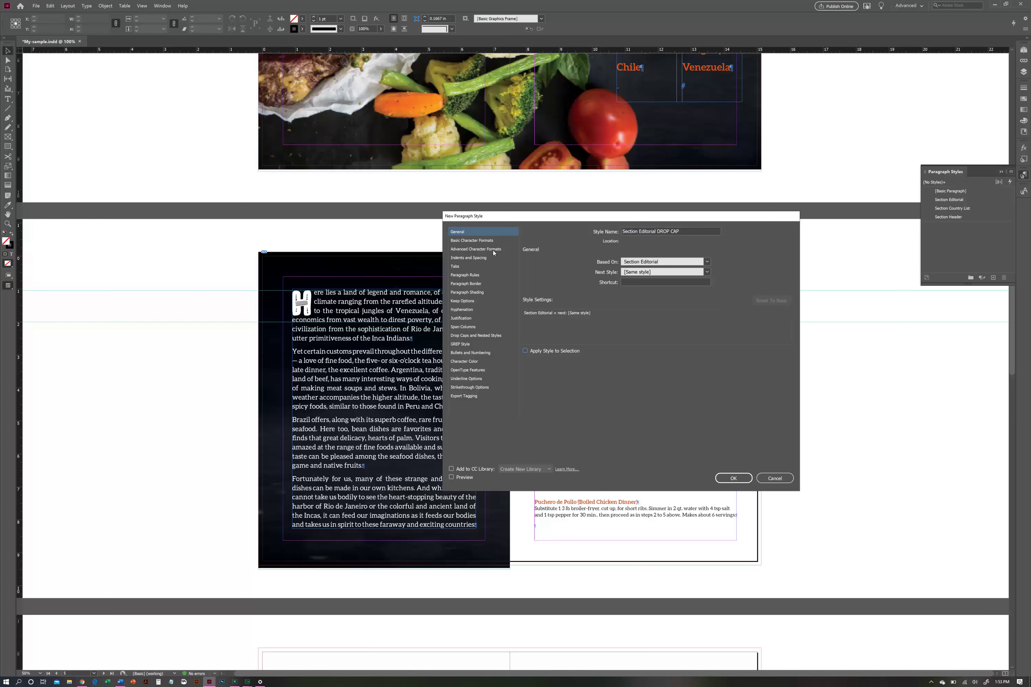
# Give the new style a drop cap of 3 lines and 1 character with the Editorial Drop Cap character style, and create it
pyautogui.click(484, 241)
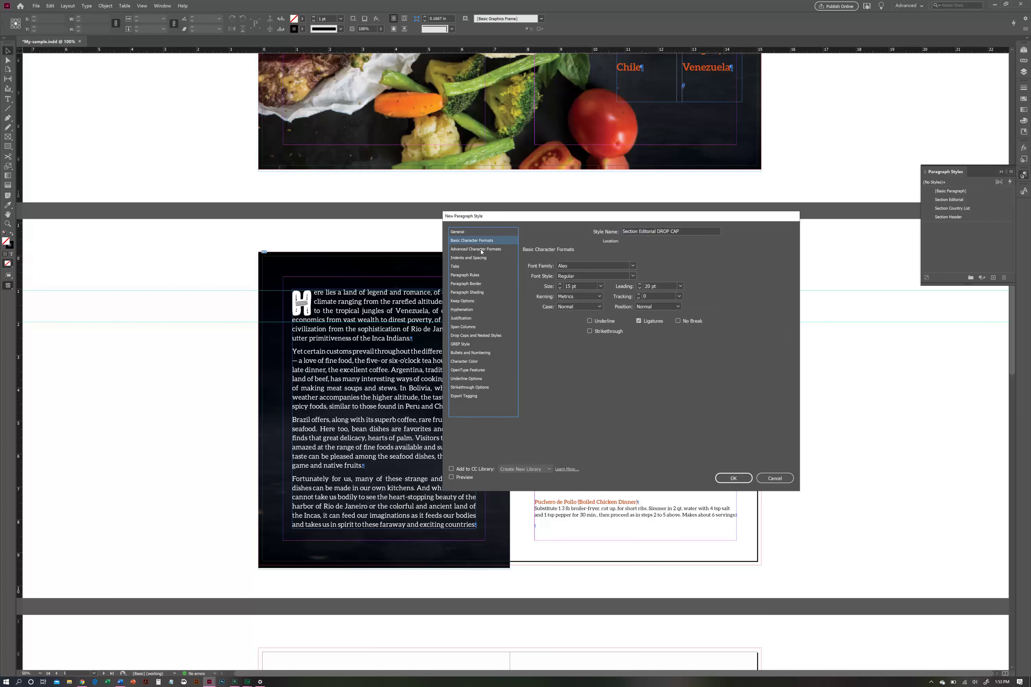
pyautogui.click(481, 252)
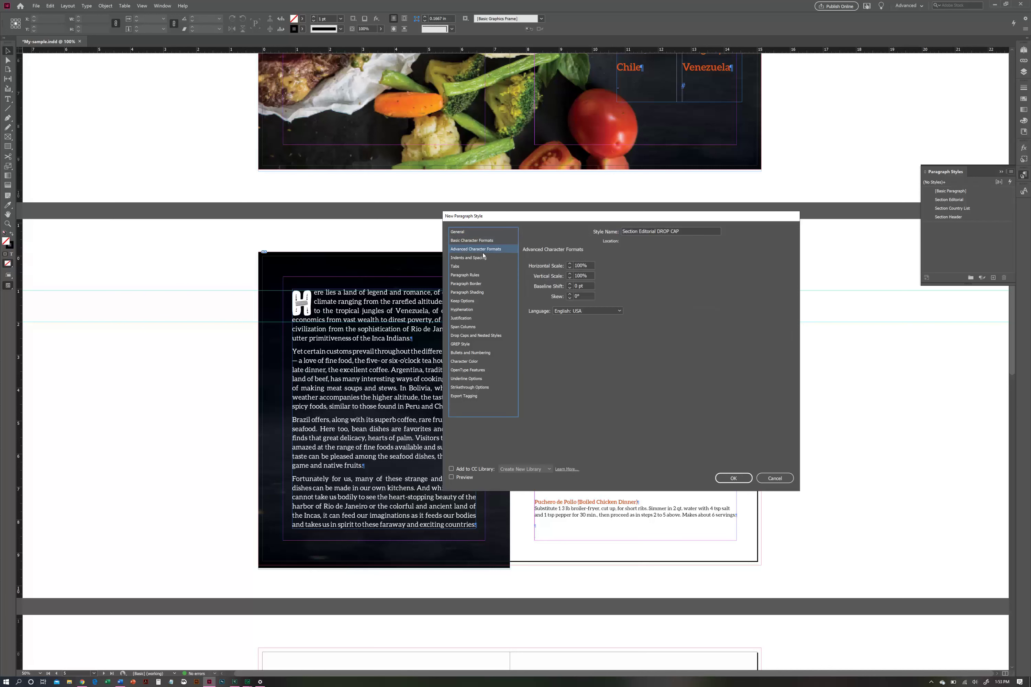
pyautogui.click(479, 258)
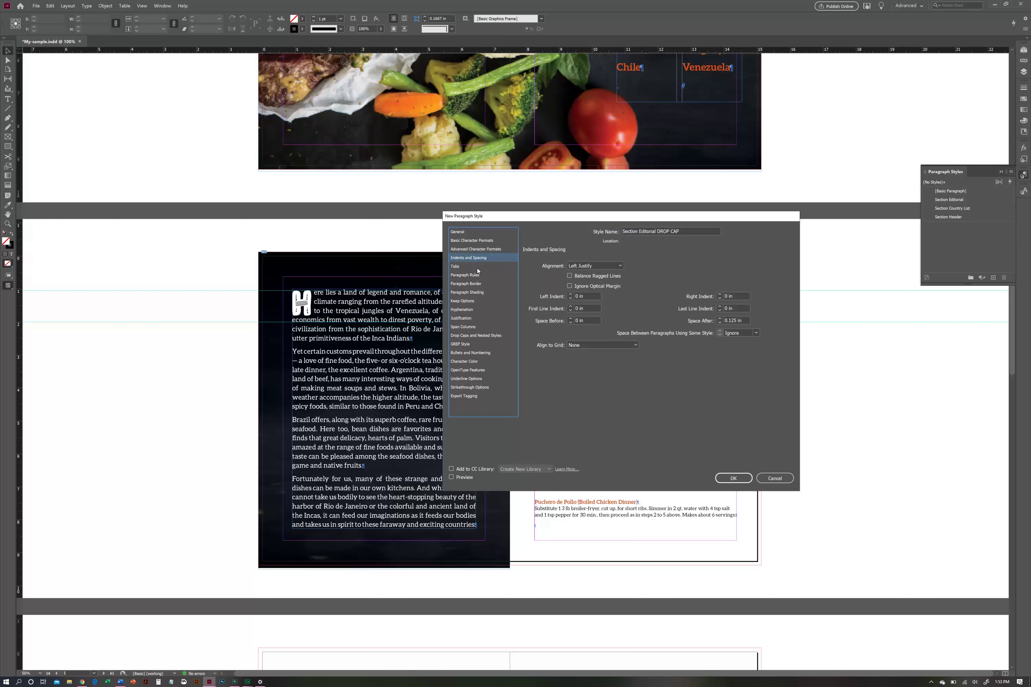
pyautogui.click(478, 274)
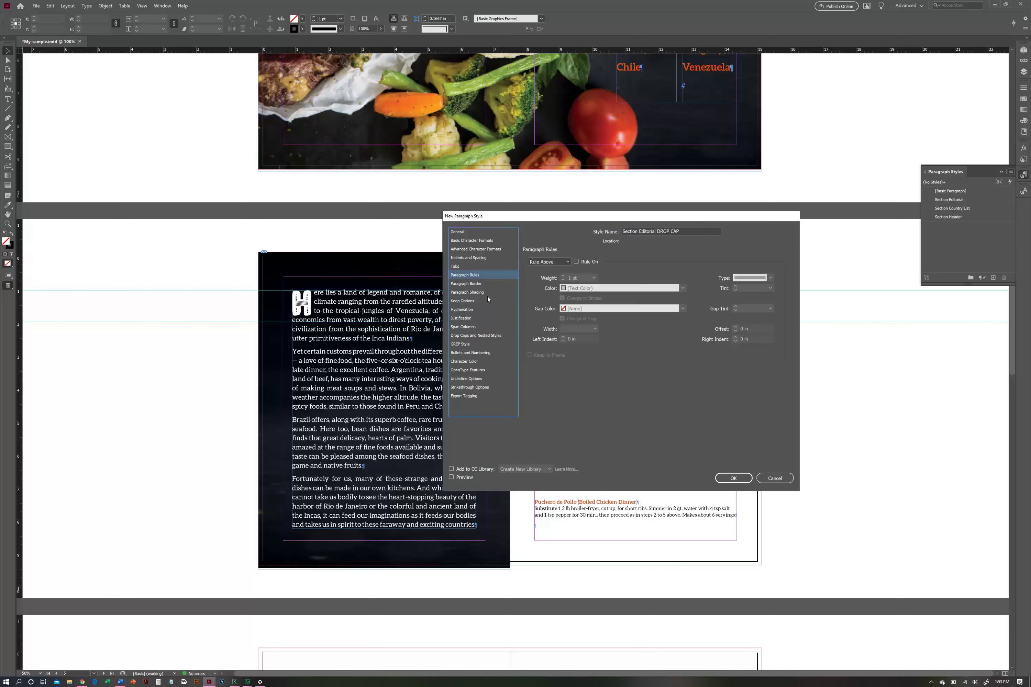
pyautogui.click(491, 335)
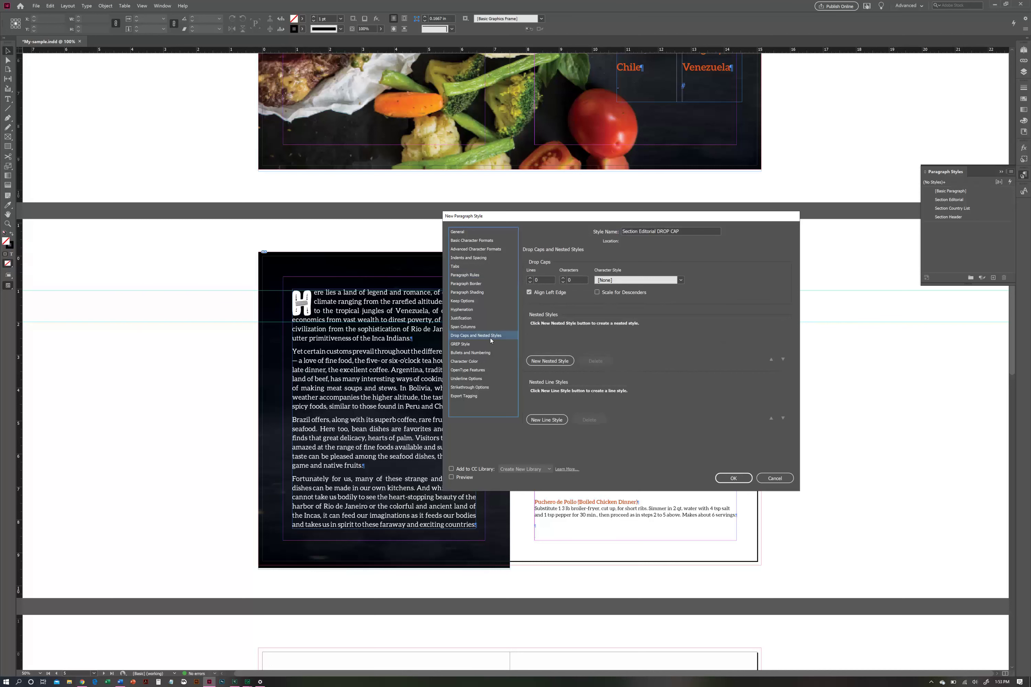
pyautogui.click(530, 279)
pyautogui.click(680, 281)
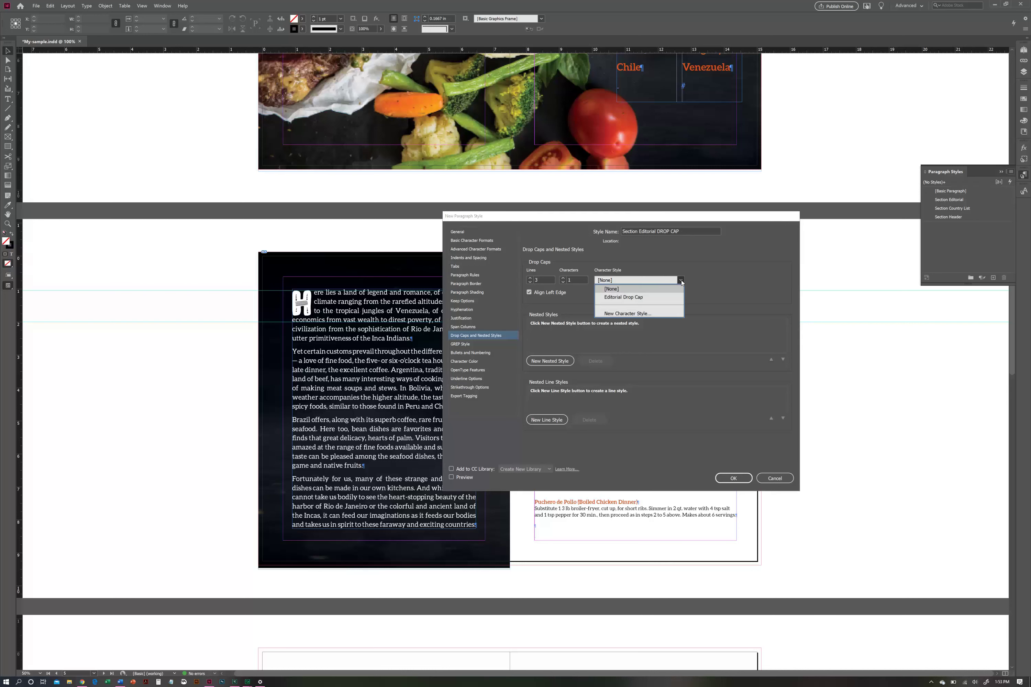
pyautogui.click(637, 299)
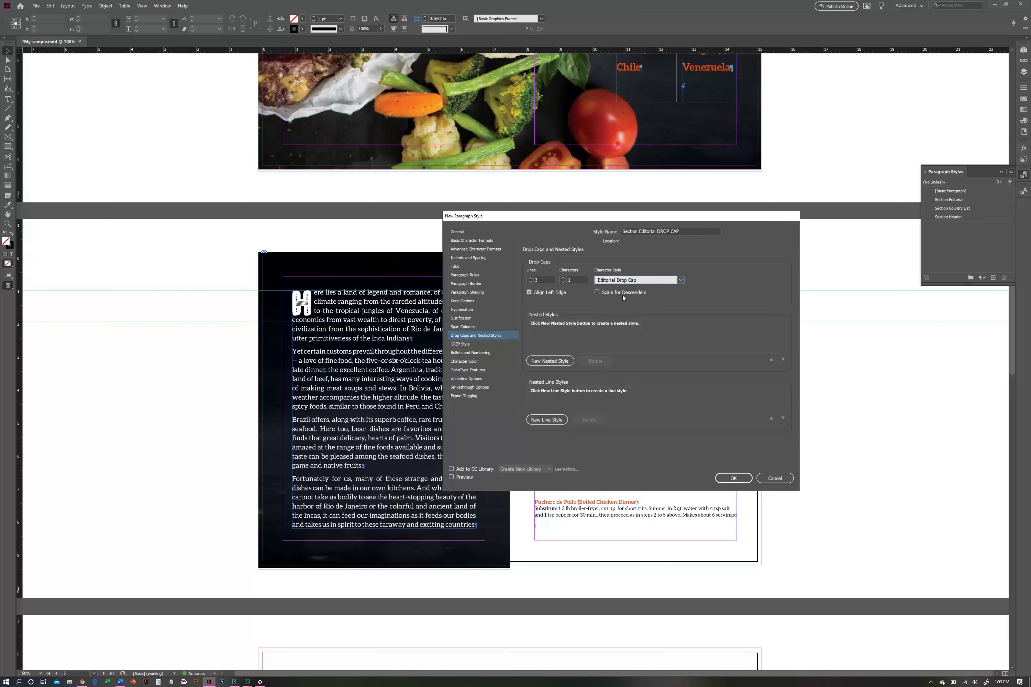
pyautogui.click(733, 478)
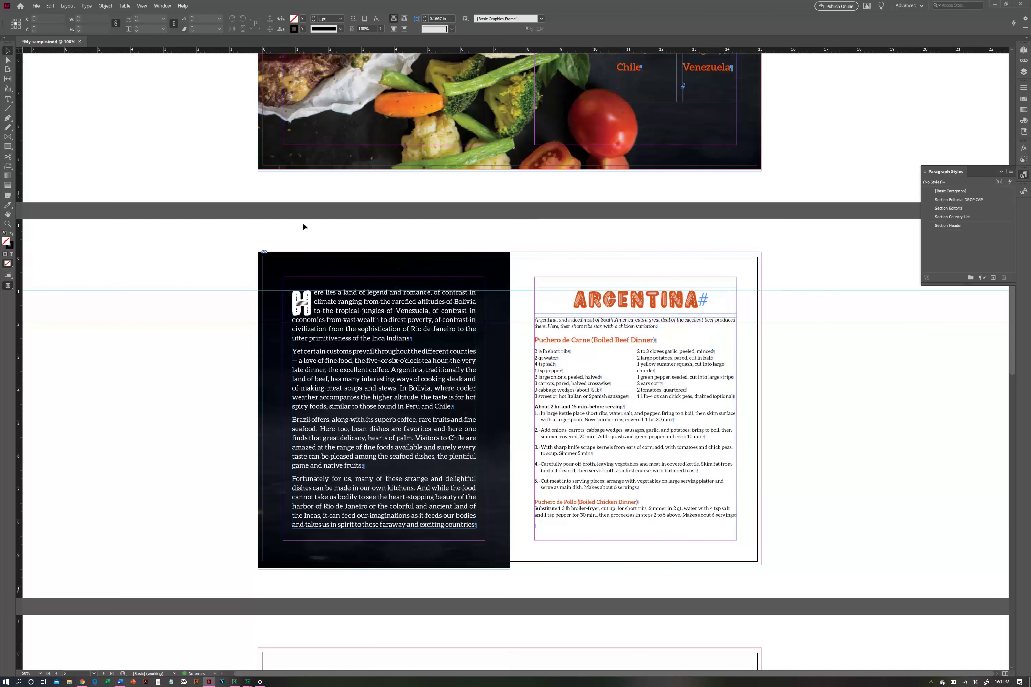
# Apply the Section Editorial paragraph style to all the editorial text on page 4 and retype its opening H
pyautogui.click(9, 99)
pyautogui.click(359, 416)
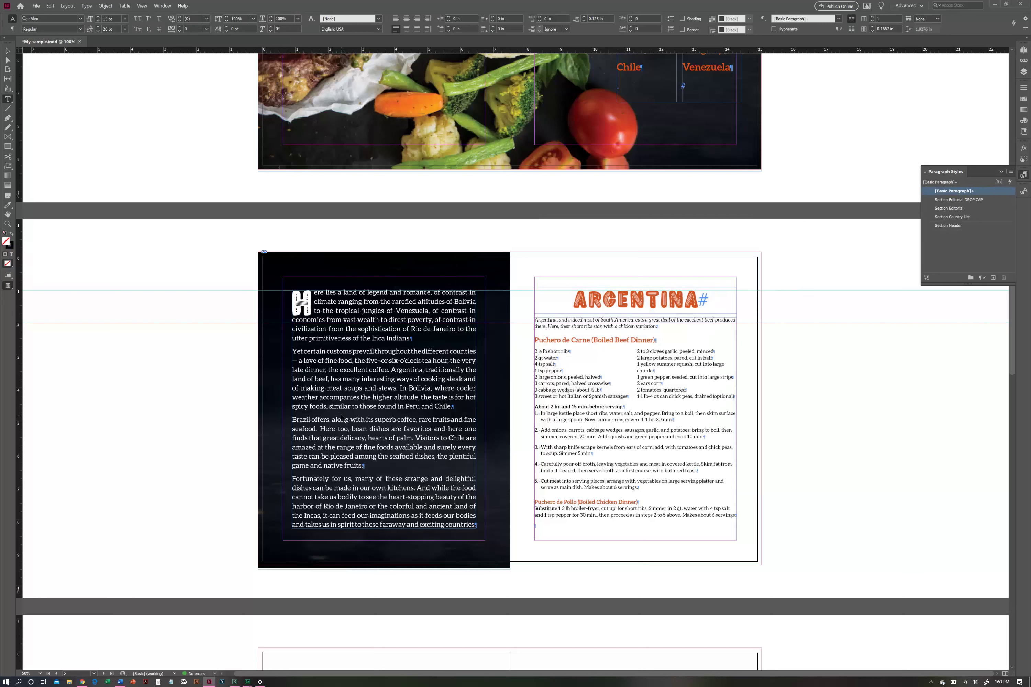
pyautogui.hotkey('ctrl', 'a')
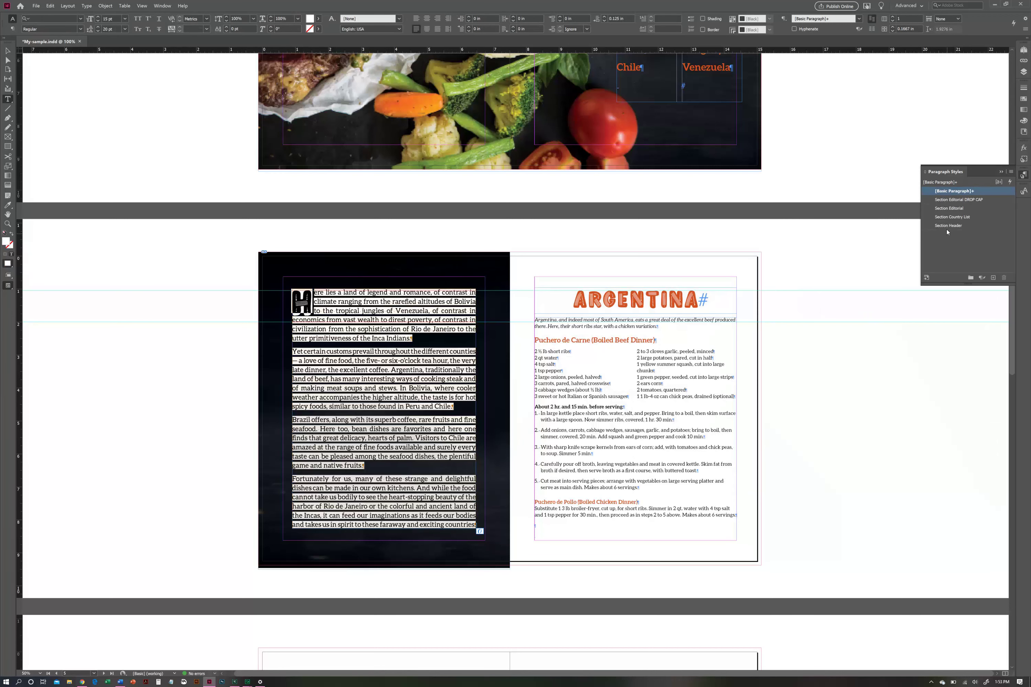
pyautogui.click(949, 208)
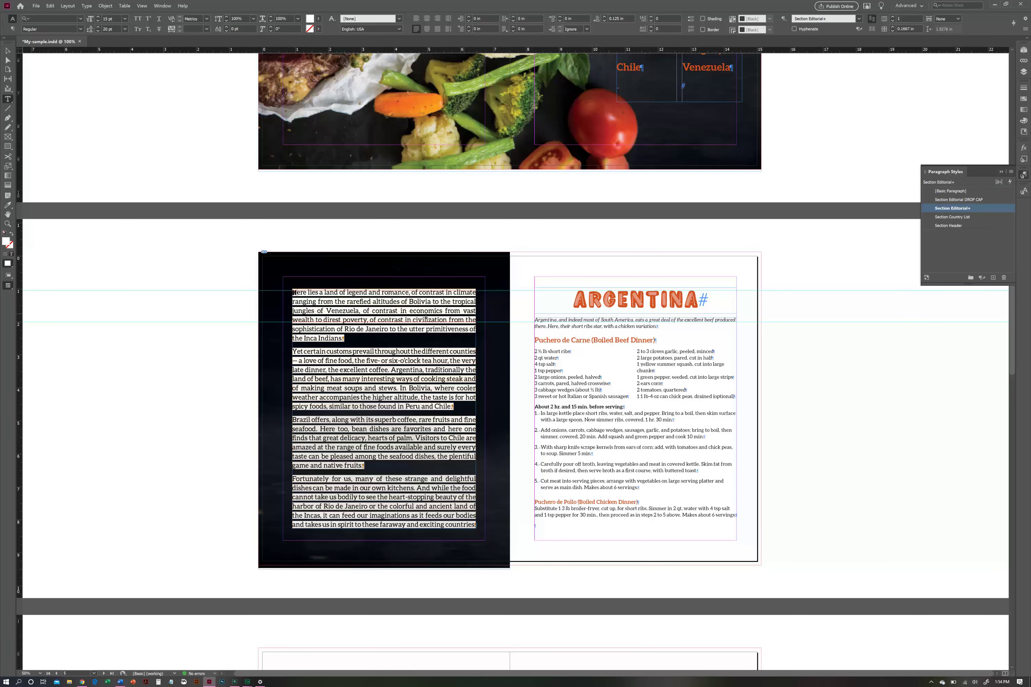
pyautogui.click(379, 319)
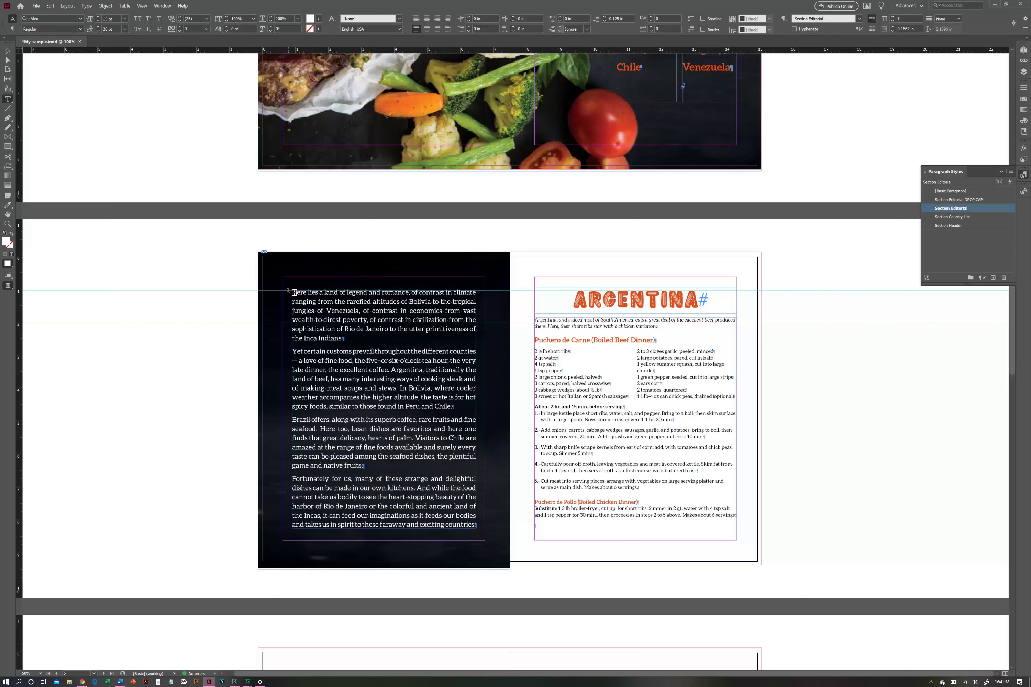
pyautogui.write('H')
pyautogui.hotkey('ctrl', 'z')
# Apply the Section Editorial DROP CAP paragraph style to the first editorial paragraph on page 4
pyautogui.moveTo(345, 339); pyautogui.dragTo(493, 259)
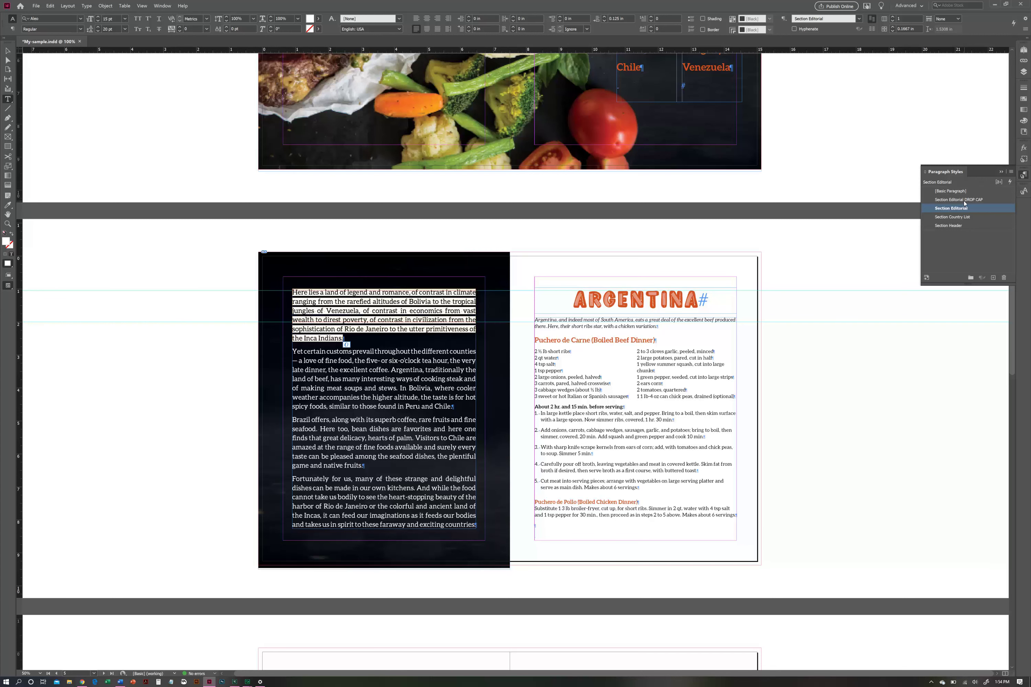
pyautogui.click(952, 200)
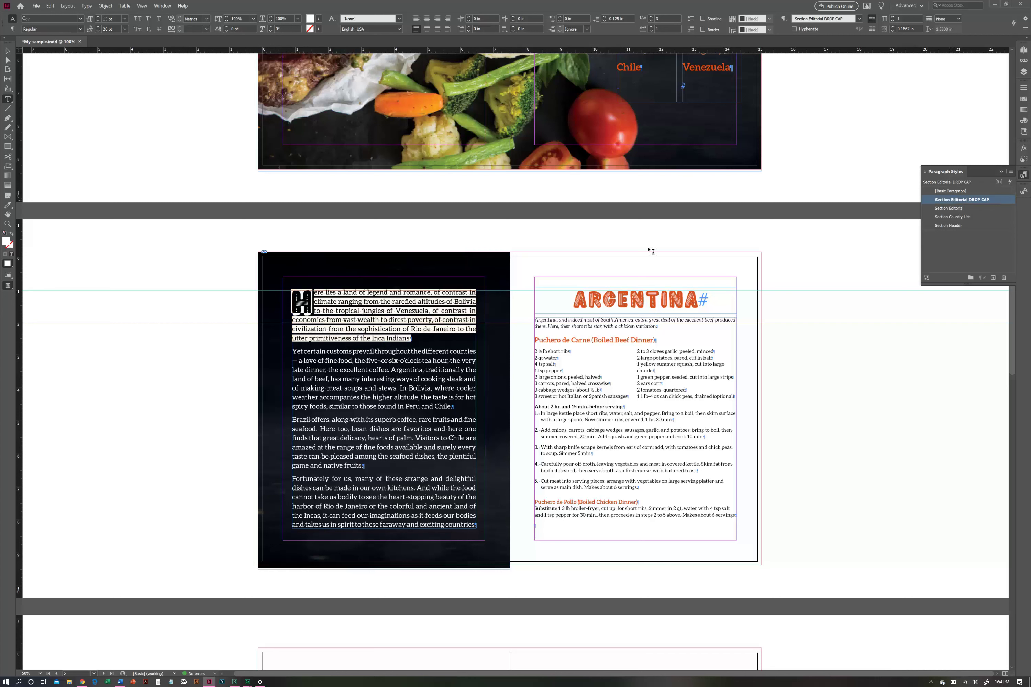
pyautogui.click(389, 298)
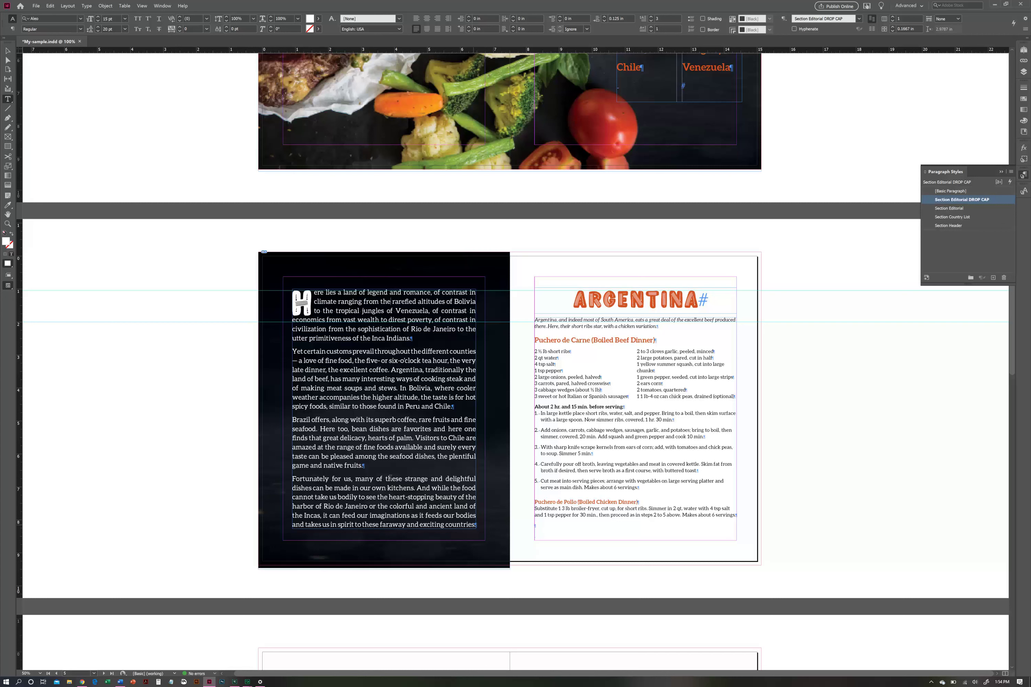
pyautogui.press('Escape')
pyautogui.press('Escape')
# Apply the Section Editorial paragraph style to the empty text frame on C-Master
pyautogui.click(1024, 50)
pyautogui.doubleClick(1004, 82)
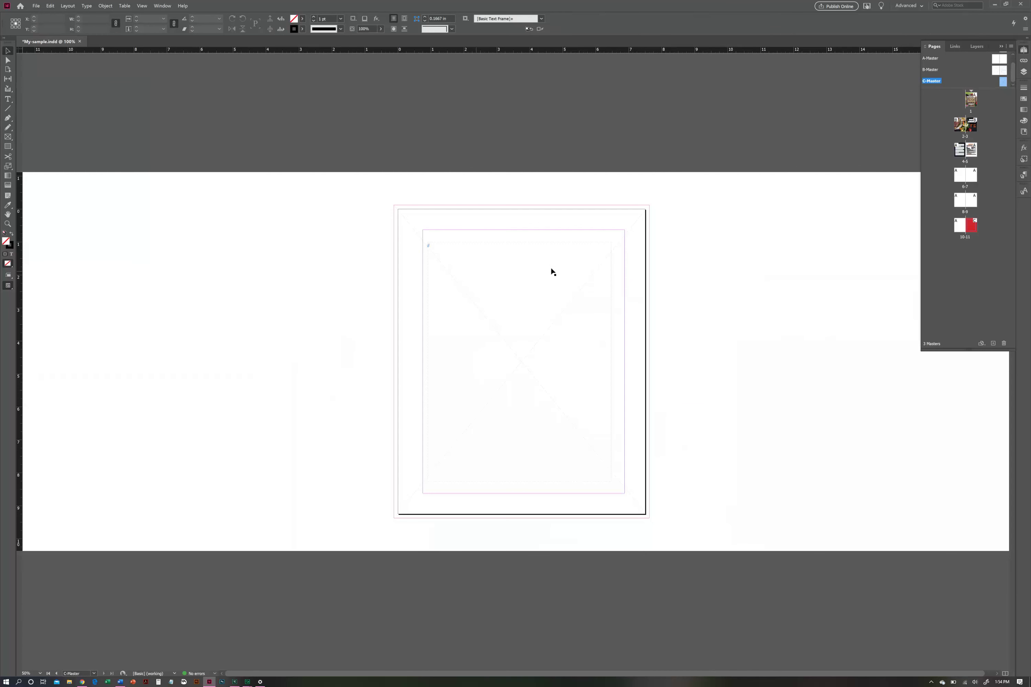
pyautogui.click(552, 271)
pyautogui.click(1024, 175)
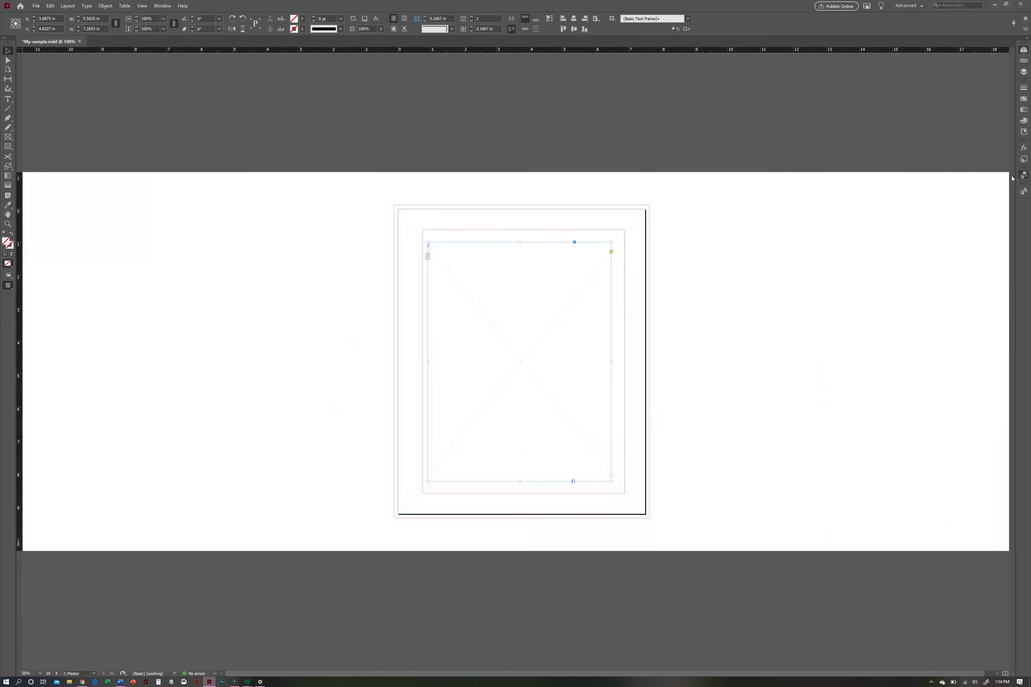
pyautogui.click(951, 208)
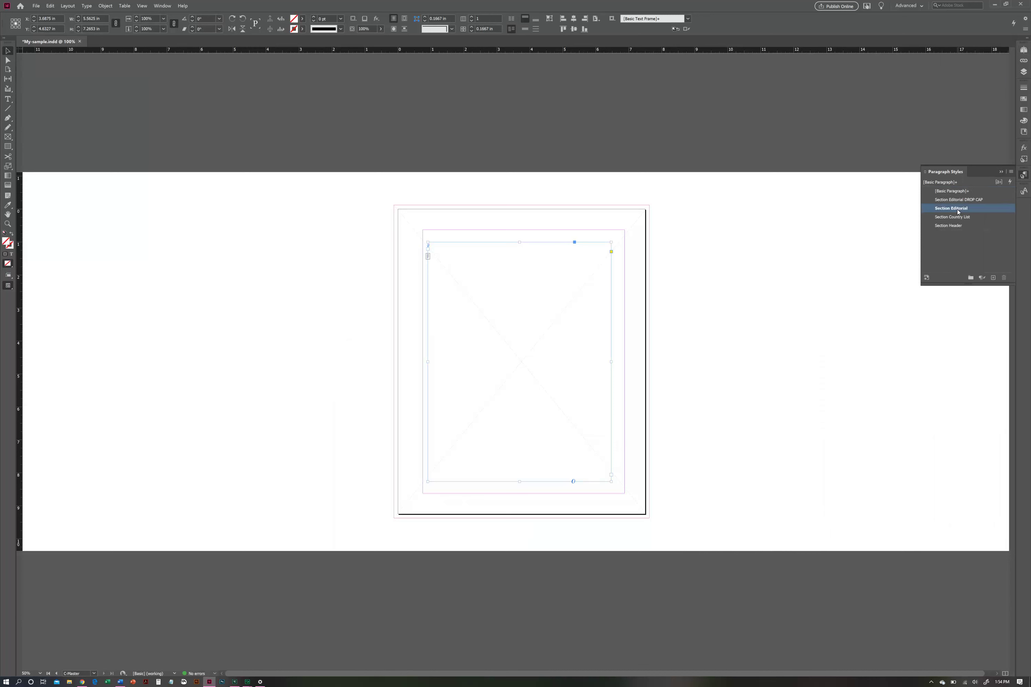
# Delete page 11 from the document and return to the spread on pages 4–5
pyautogui.click(1024, 50)
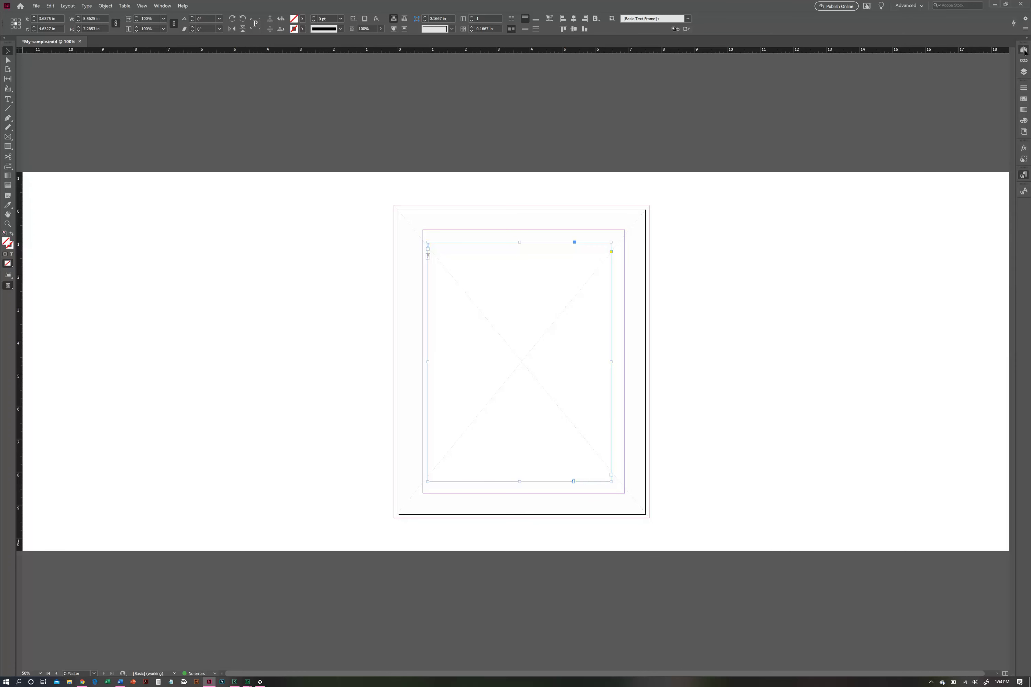
pyautogui.doubleClick(970, 229)
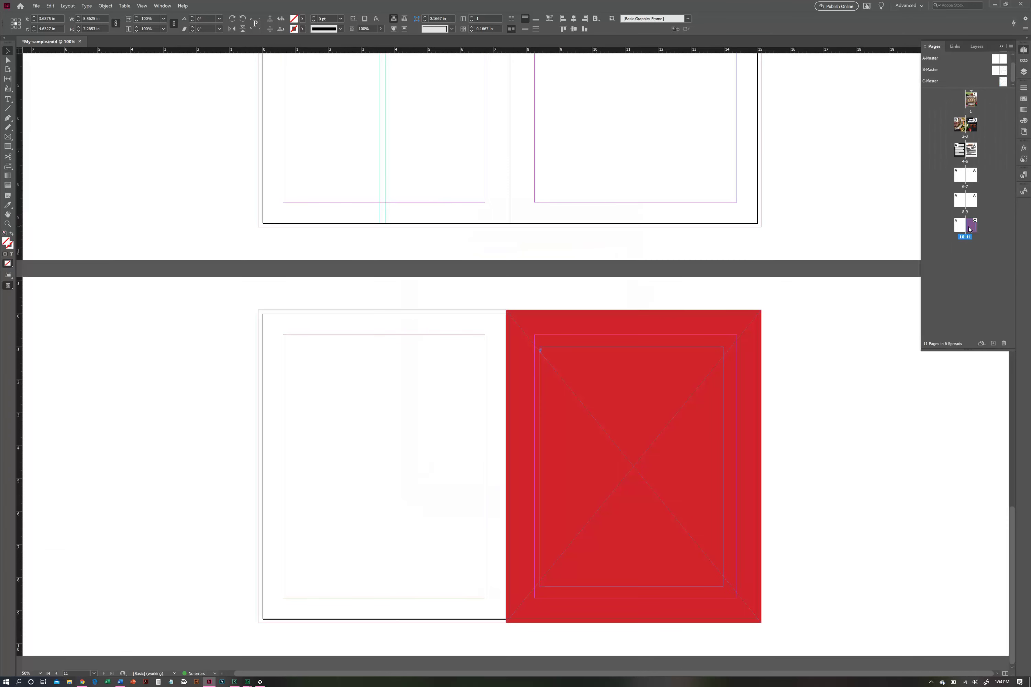
pyautogui.click(1004, 343)
pyautogui.click(542, 354)
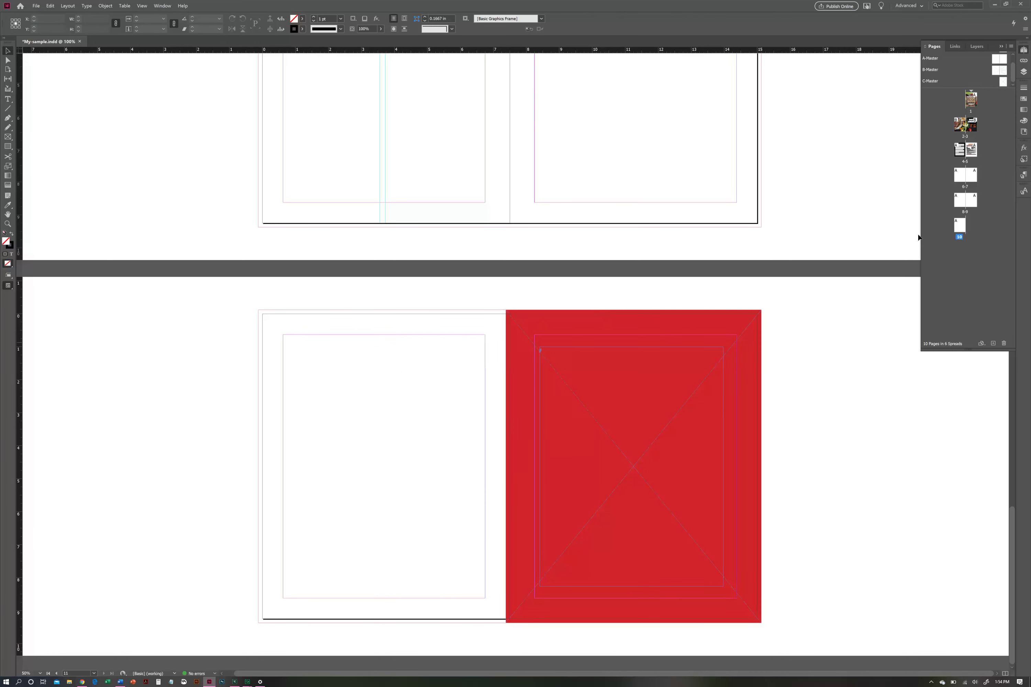
pyautogui.doubleClick(965, 150)
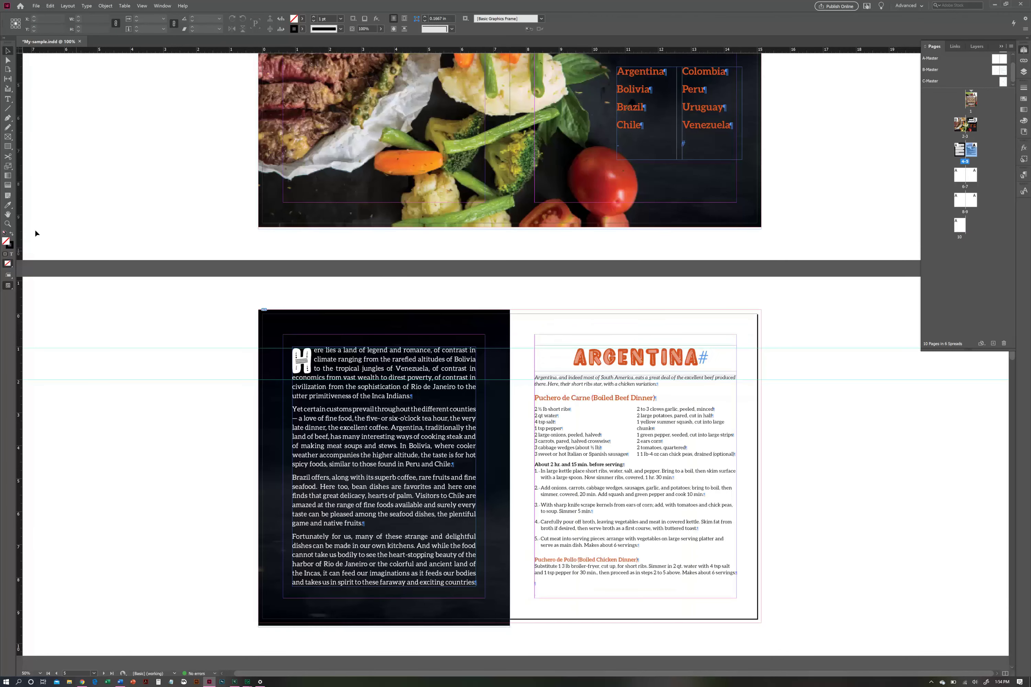
pyautogui.click(8, 214)
pyautogui.moveTo(420, 371); pyautogui.dragTo(417, 289)
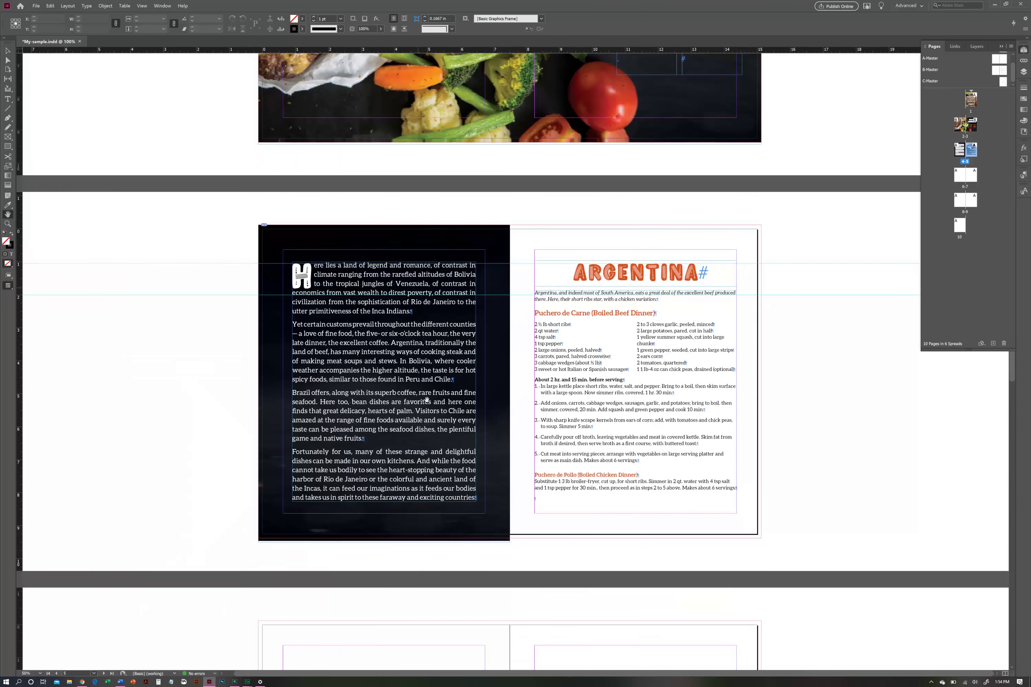
pyautogui.scroll(-3, 417, 288)
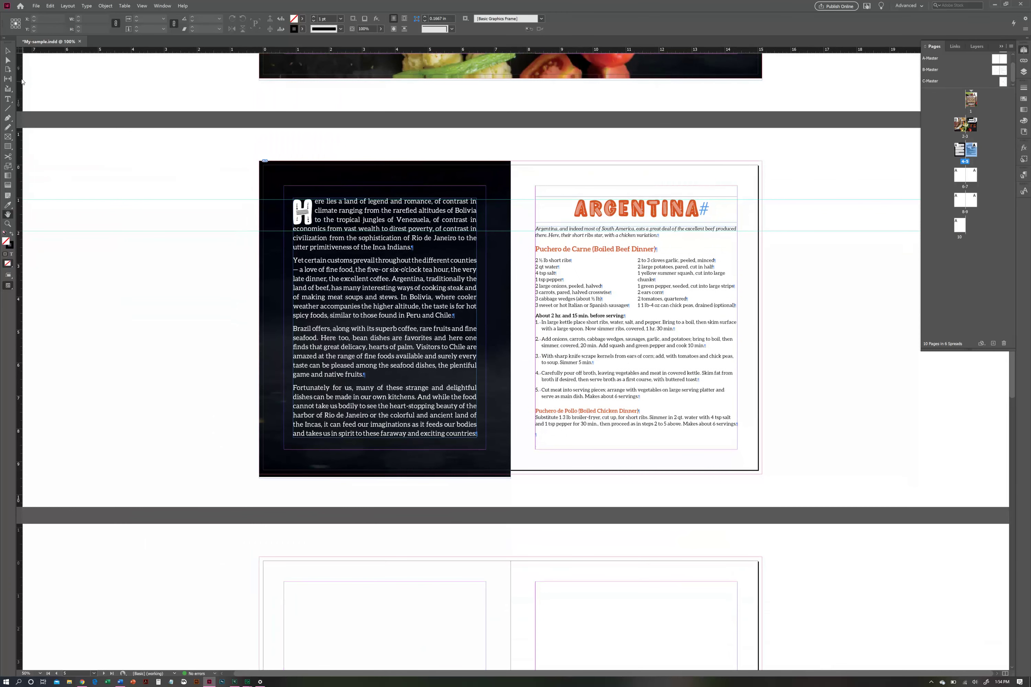
pyautogui.click(12, 97)
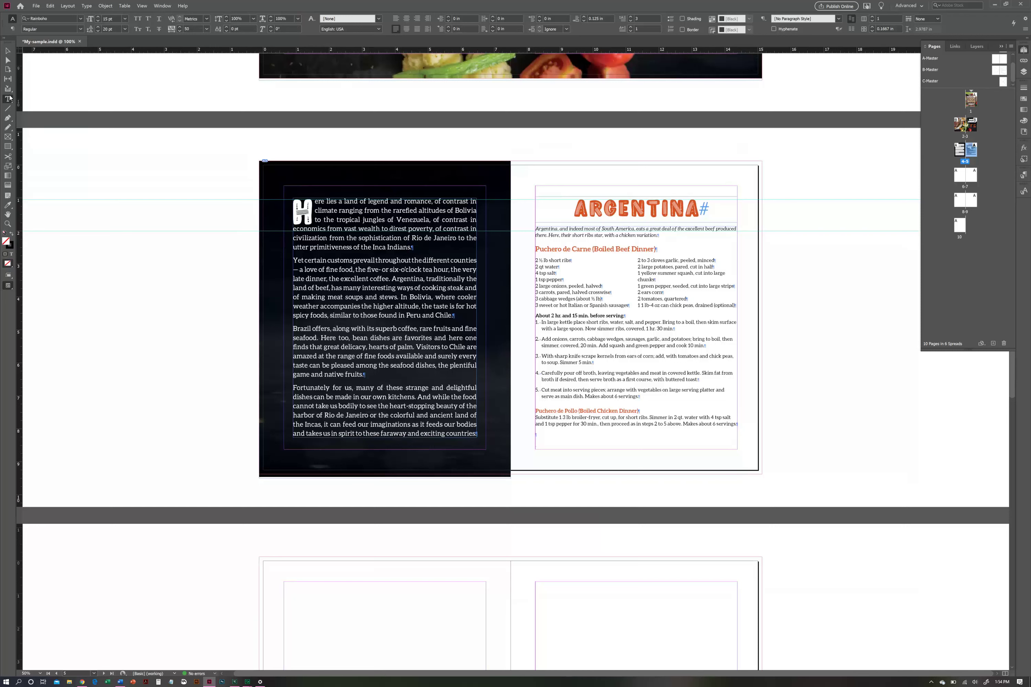
pyautogui.click(8, 52)
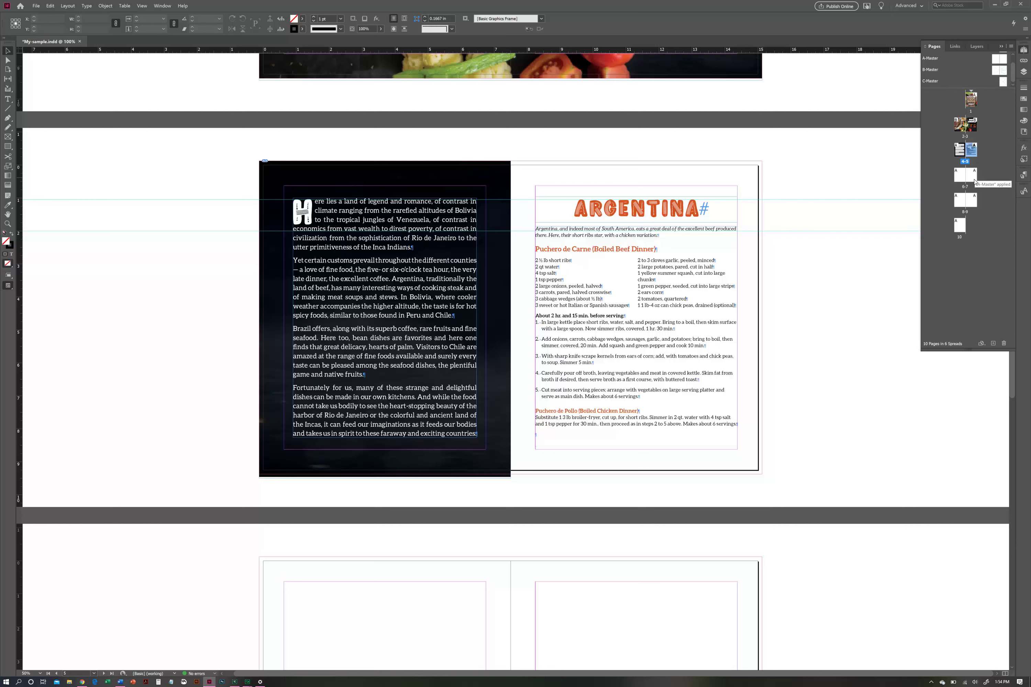
# Remove the assigned master from page 1 by applying the [None] master to it
pyautogui.click(978, 98)
pyautogui.rightClick(971, 102)
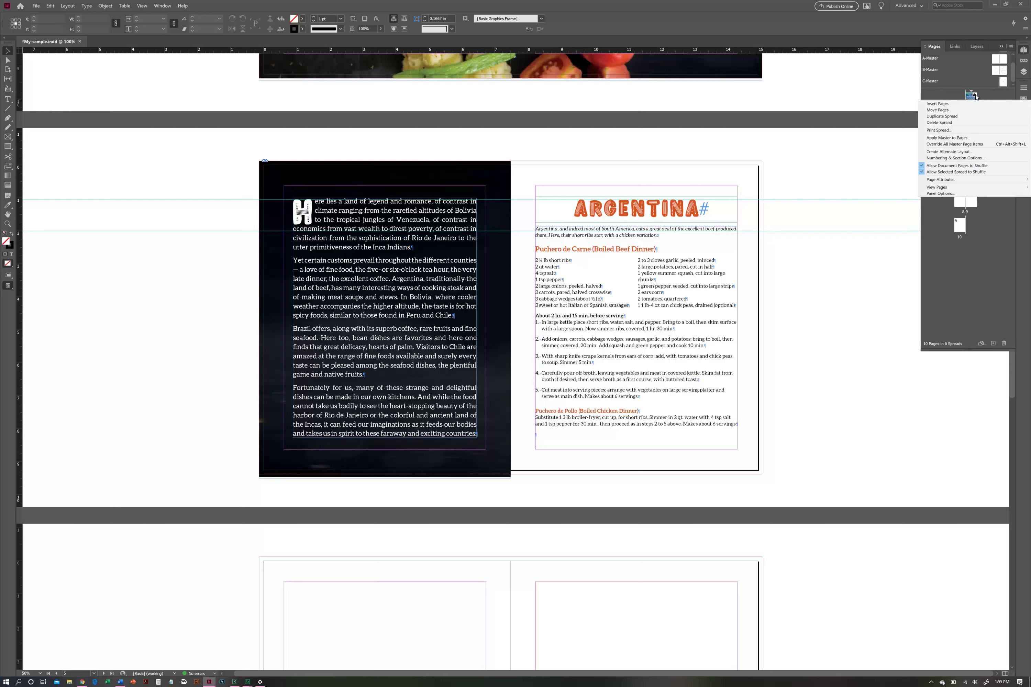
pyautogui.click(979, 138)
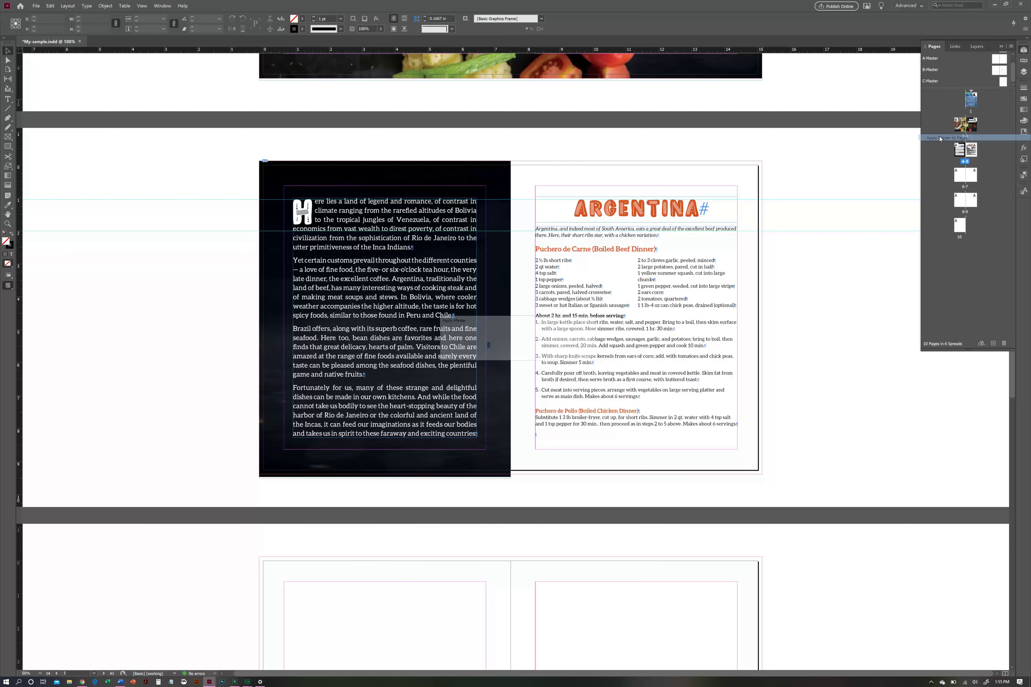
pyautogui.click(545, 335)
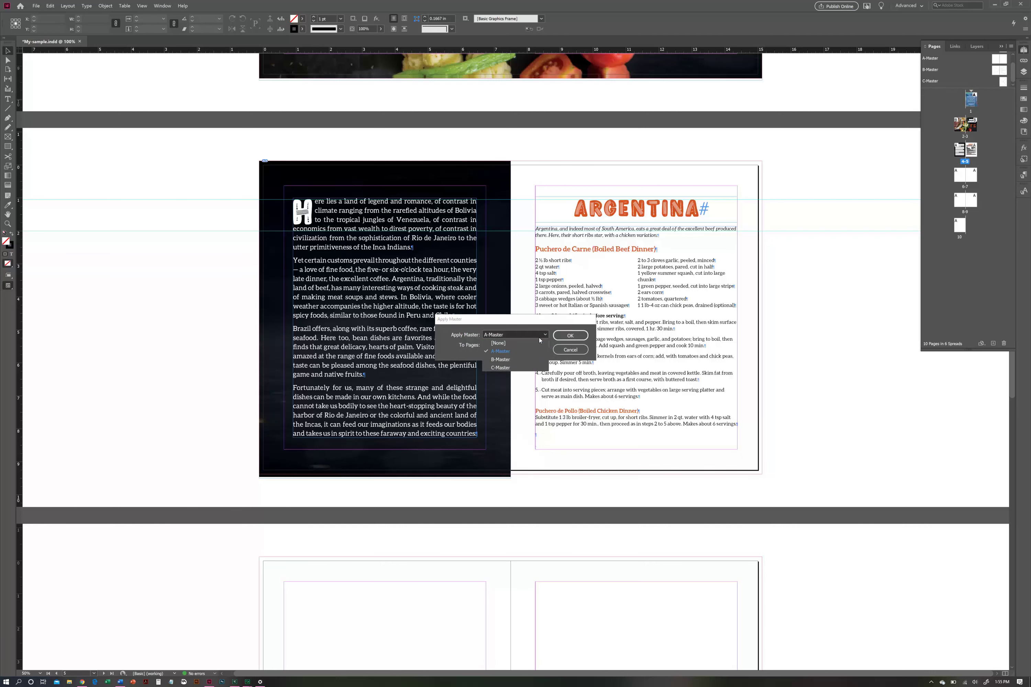
pyautogui.click(514, 342)
pyautogui.click(569, 335)
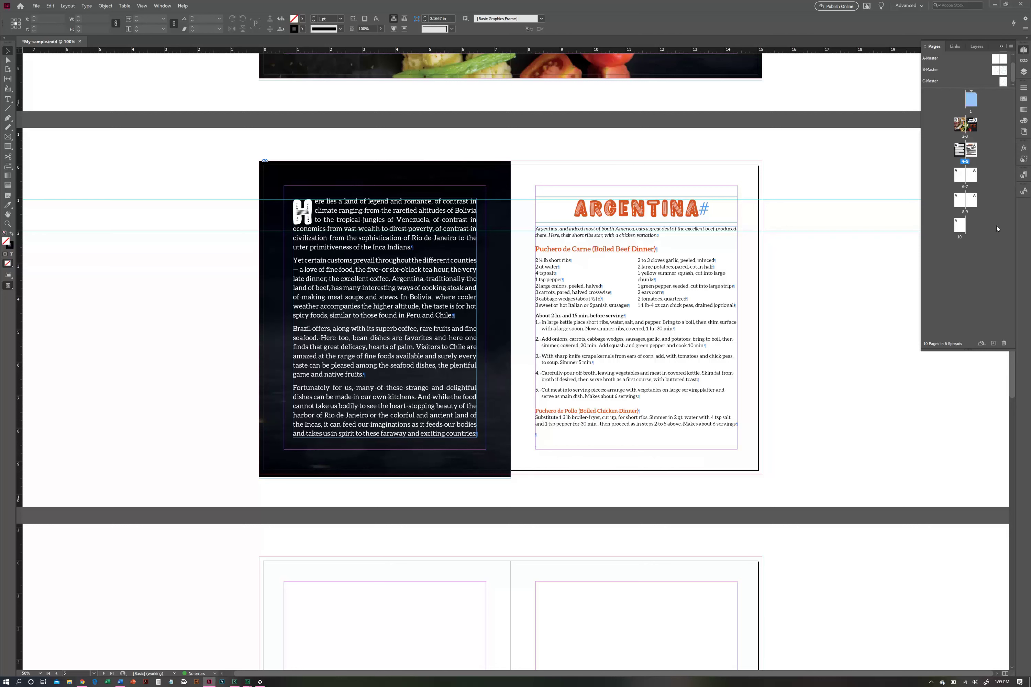
# Apply C-Master to page 4, the editorial page
pyautogui.rightClick(958, 151)
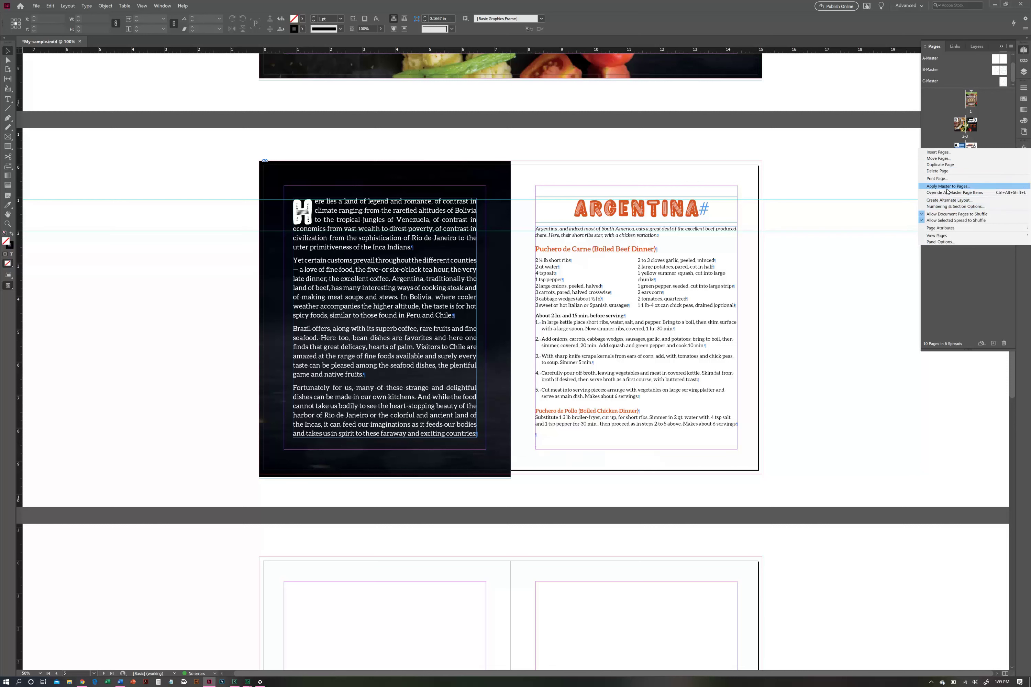
pyautogui.click(947, 186)
pyautogui.click(544, 335)
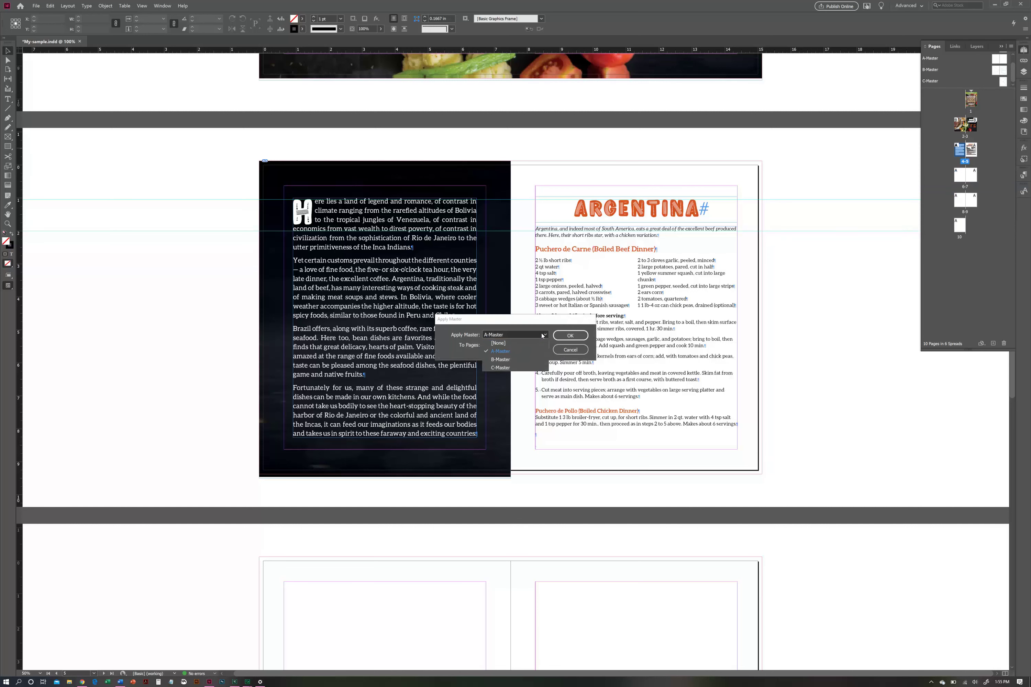
pyautogui.click(510, 370)
pyautogui.click(570, 336)
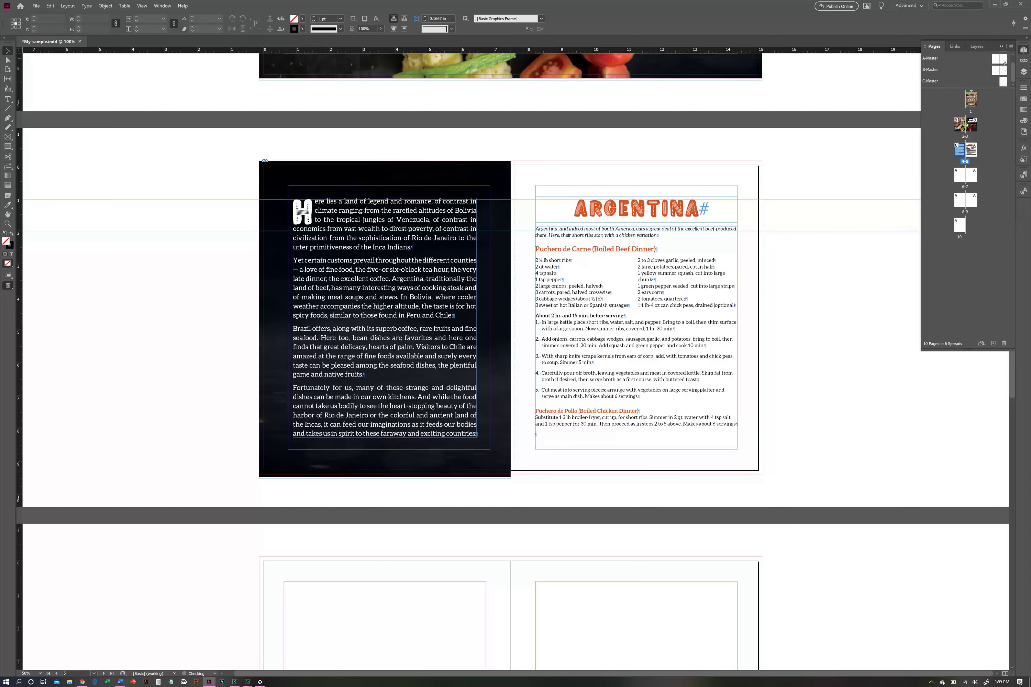
# Draw a page-number text frame about 0.395 by 0.3 in below the lower outer margin corner of A-Master's right-hand page
pyautogui.doubleClick(1001, 60)
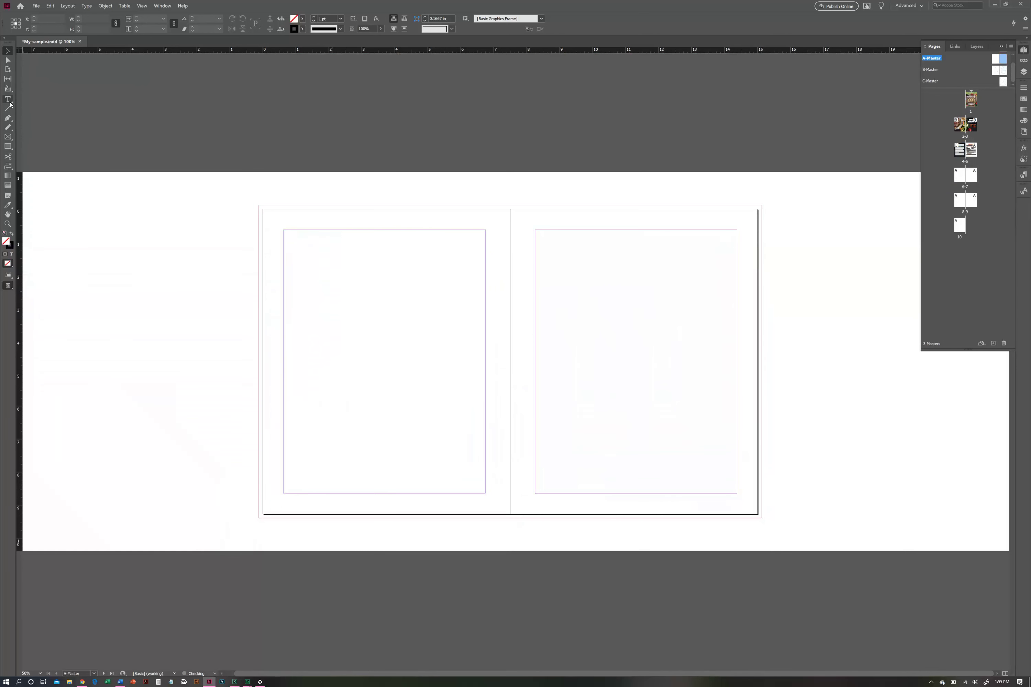
pyautogui.press('t')
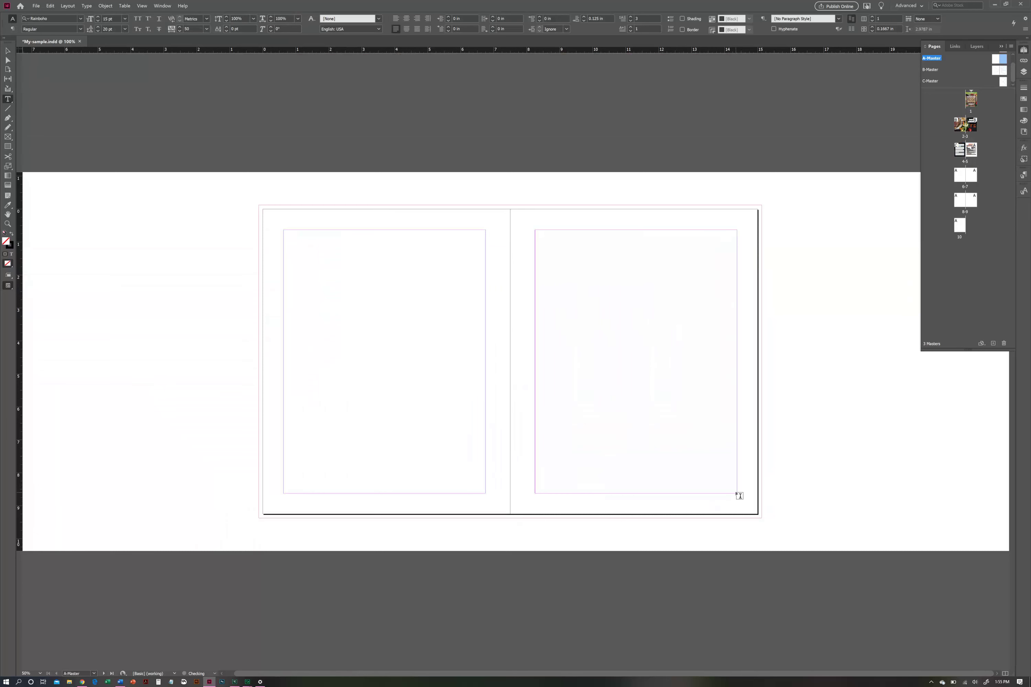
pyautogui.moveTo(737, 494); pyautogui.dragTo(723, 504)
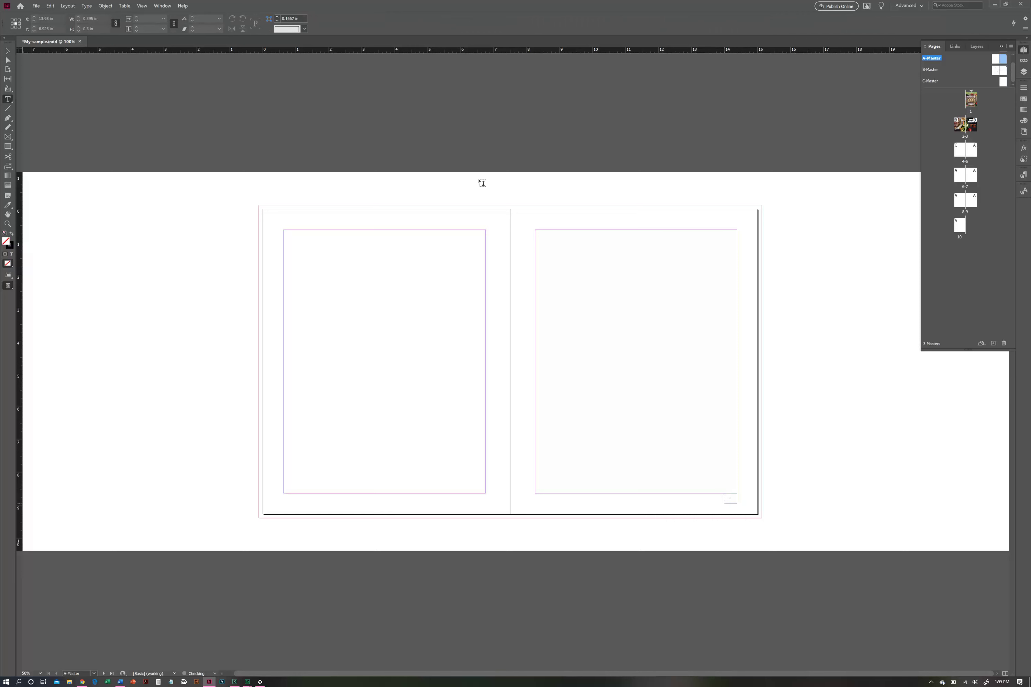
# Copy a few letters of the recipe body text on page 5 and paste them into the small text frame on A-Master
pyautogui.doubleClick(972, 150)
pyautogui.moveTo(725, 469); pyautogui.dragTo(719, 469)
pyautogui.hotkey('ctrl', 'c')
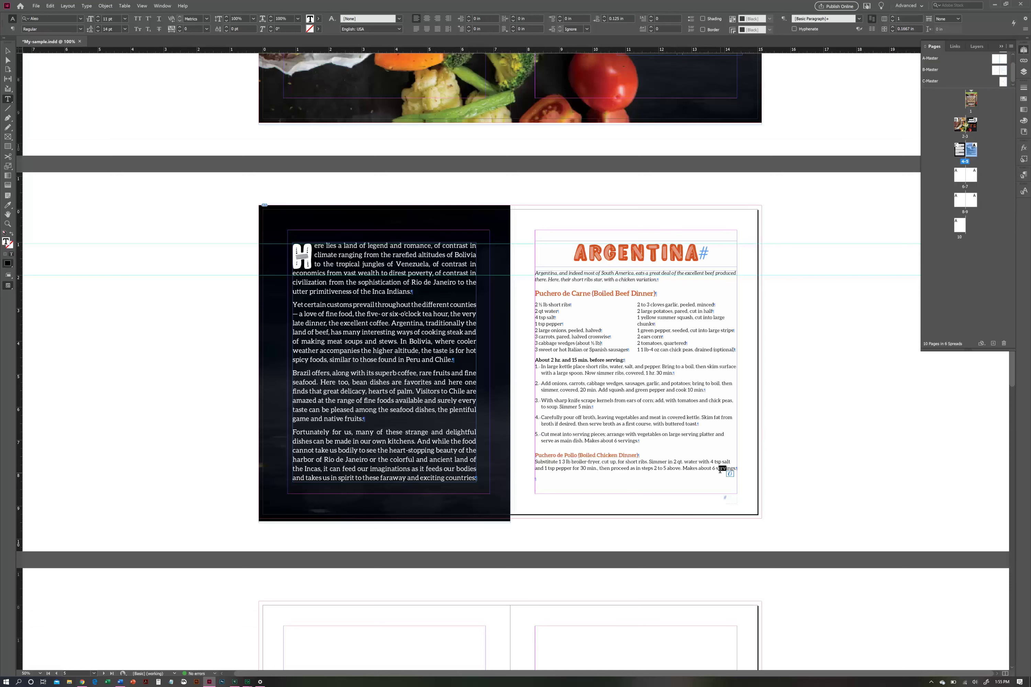
pyautogui.doubleClick(1003, 59)
pyautogui.click(726, 497)
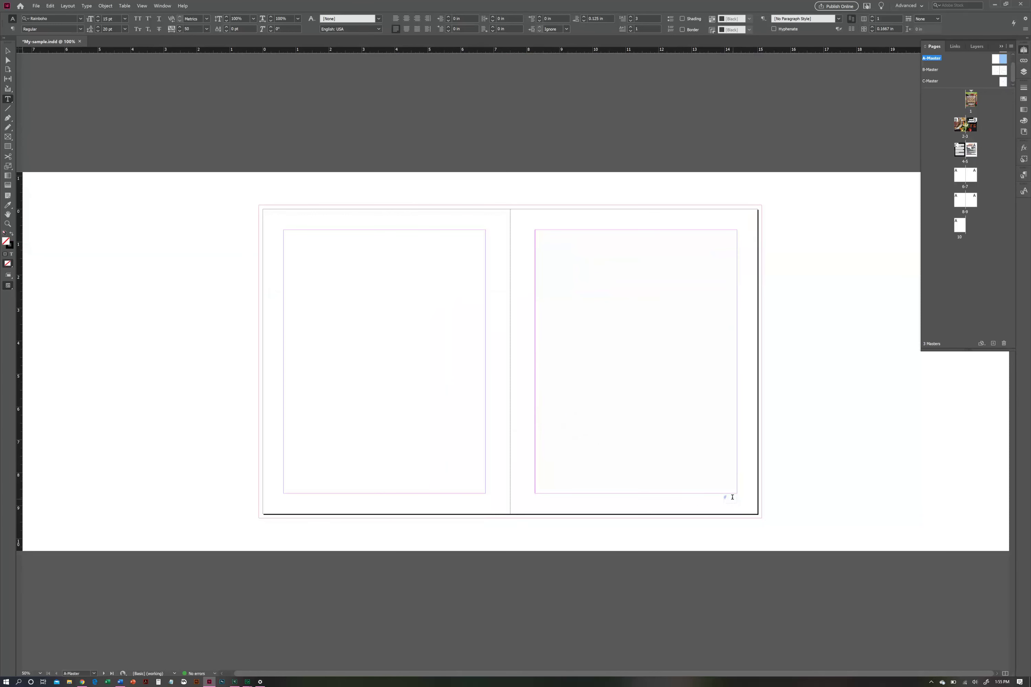
pyautogui.hotkey('ctrl', 'v')
# Set the font size of all the text in the A-Master footer frame to 7 pt
pyautogui.hotkey('ctrl', 'a')
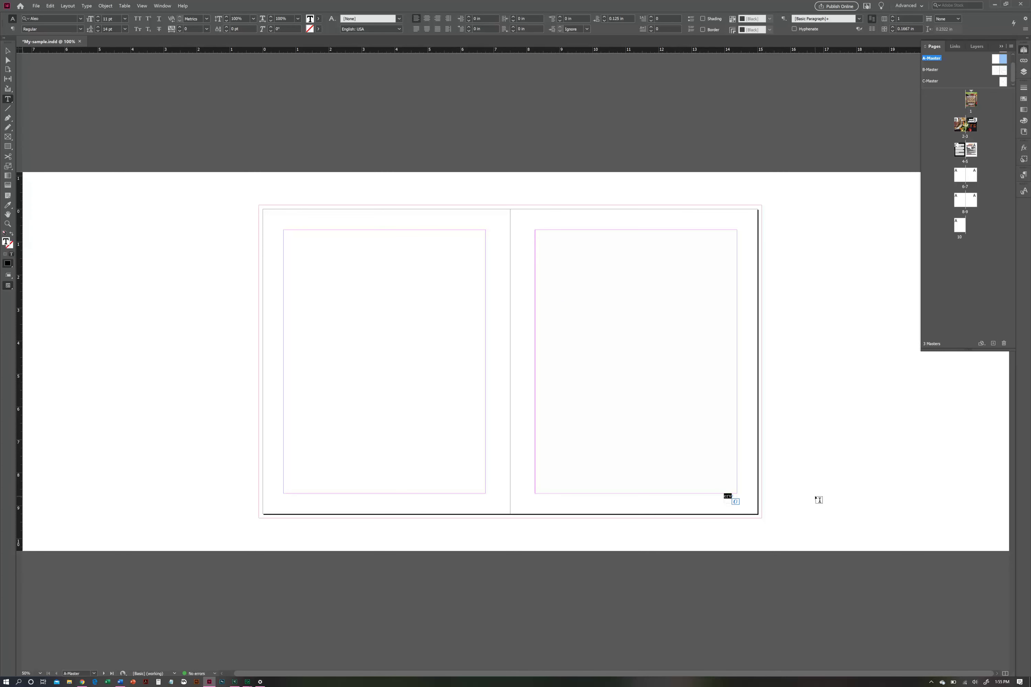
pyautogui.click(99, 21)
pyautogui.click(98, 22)
pyautogui.click(99, 22)
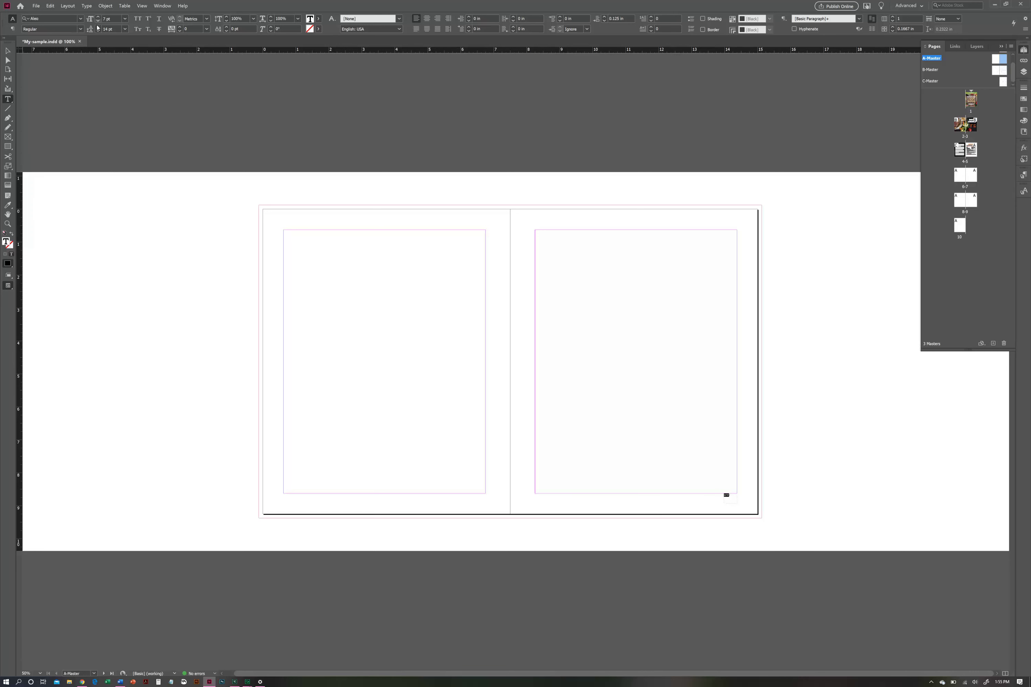
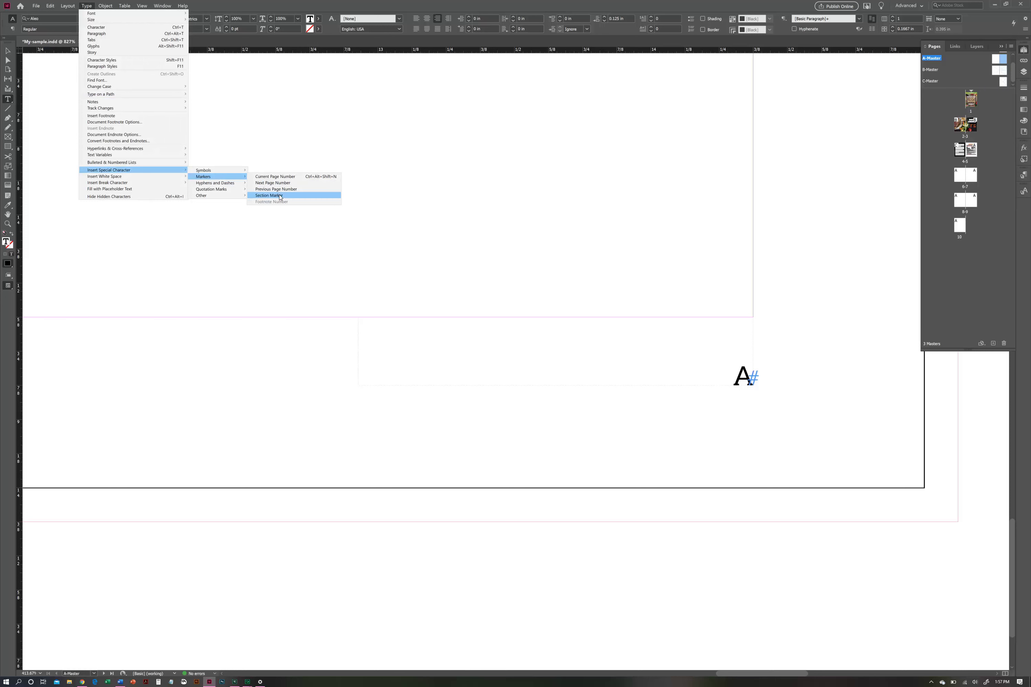
# Insert a section marker followed by "::" before the page number in the footer of A-Master's right-hand page
pyautogui.click(275, 195)
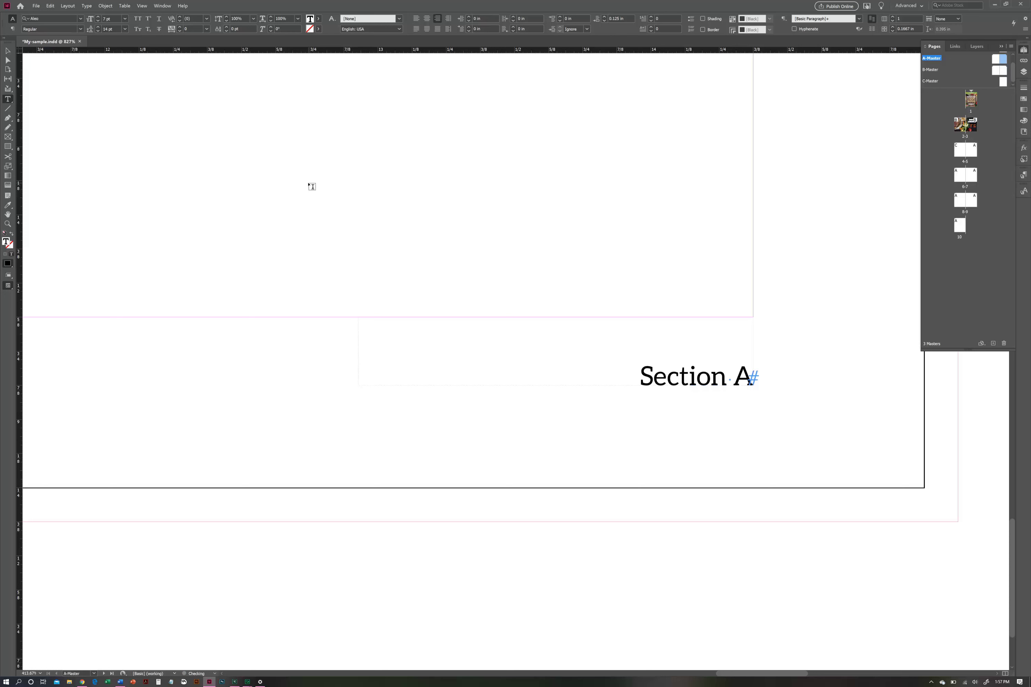
pyautogui.write('::')
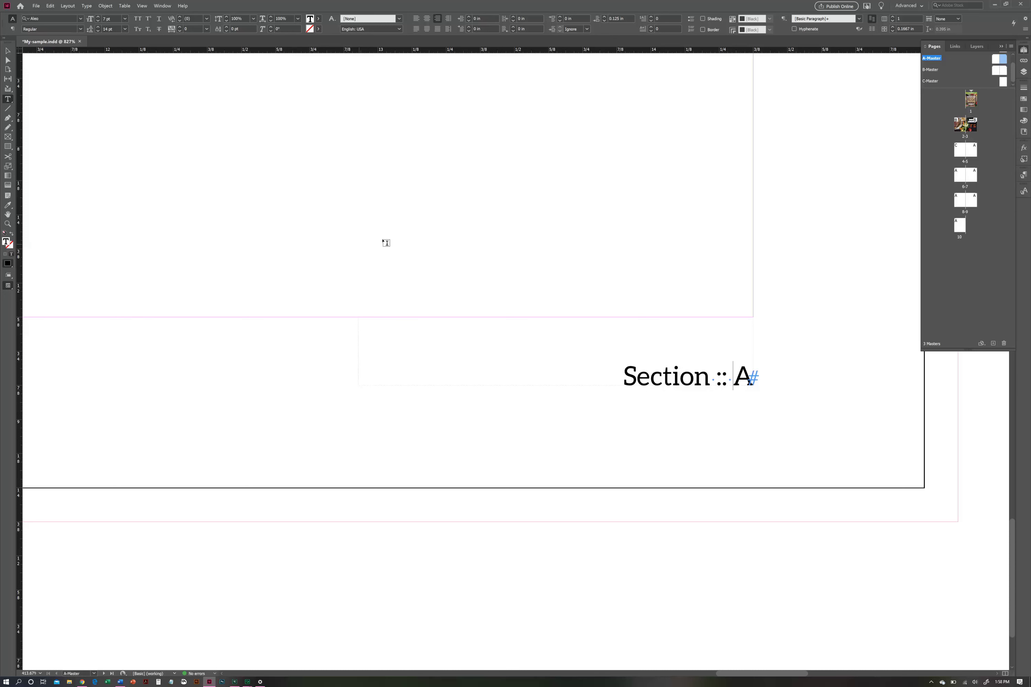
pyautogui.click(11, 51)
pyautogui.click(551, 458)
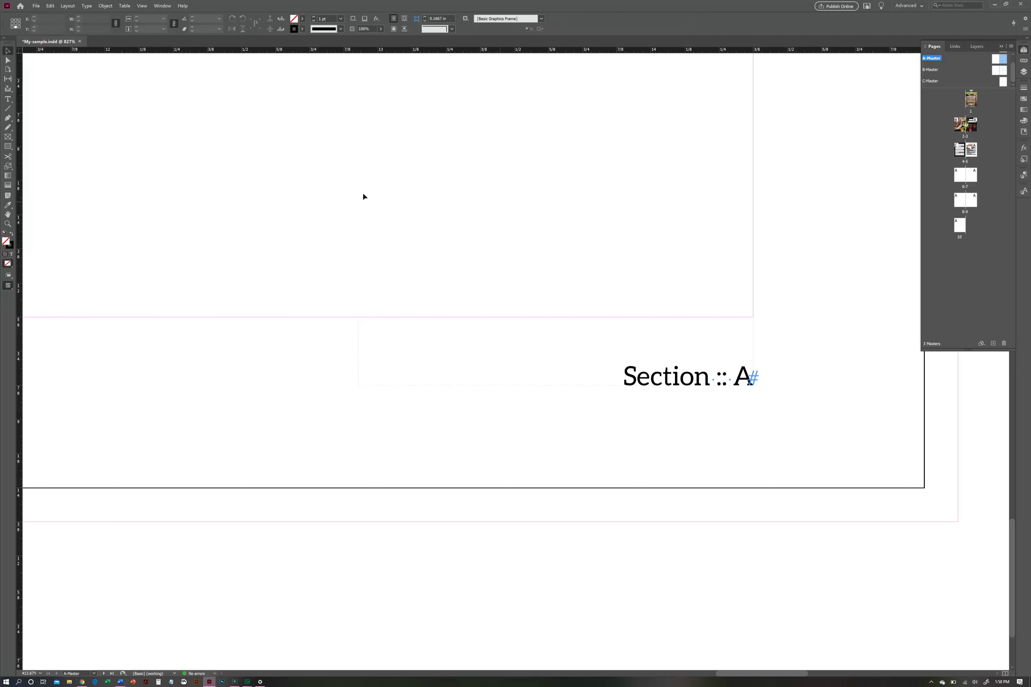
# Start a new section at page 5 with automatic page numbering and the section marker South America
pyautogui.click(40, 674)
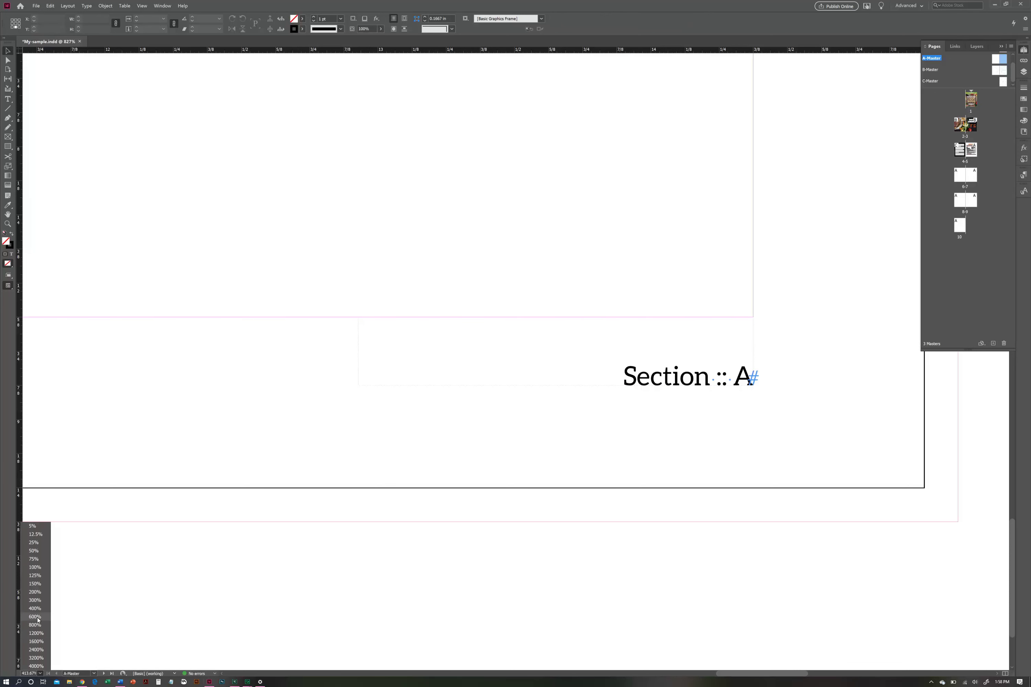
pyautogui.click(38, 568)
pyautogui.click(8, 214)
pyautogui.moveTo(391, 368); pyautogui.dragTo(759, 400)
pyautogui.doubleClick(976, 151)
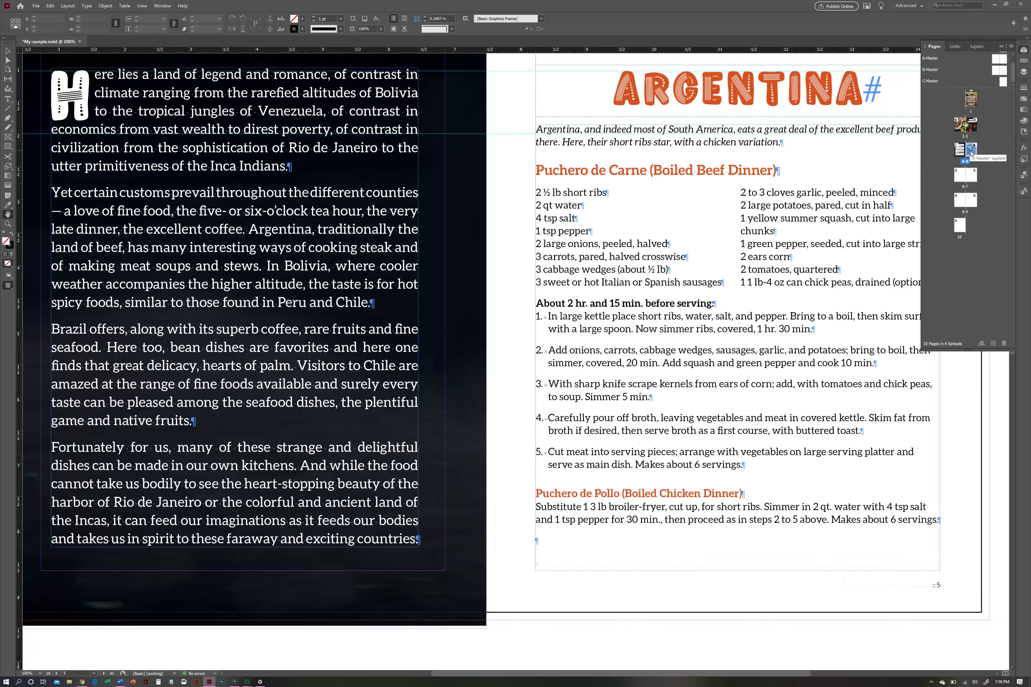
pyautogui.rightClick(971, 152)
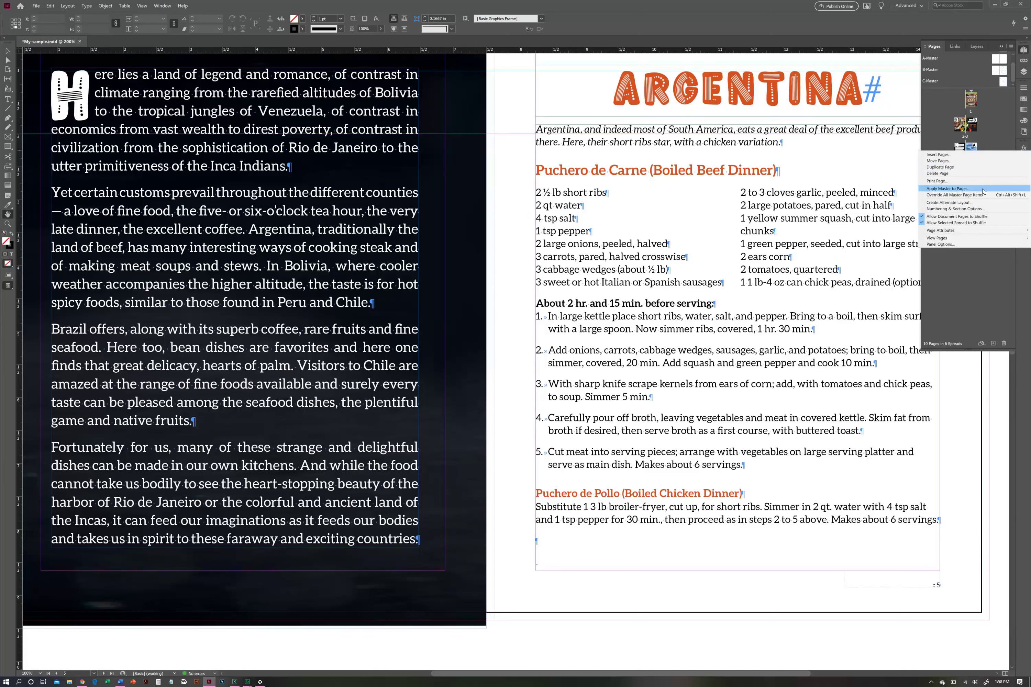
pyautogui.click(972, 209)
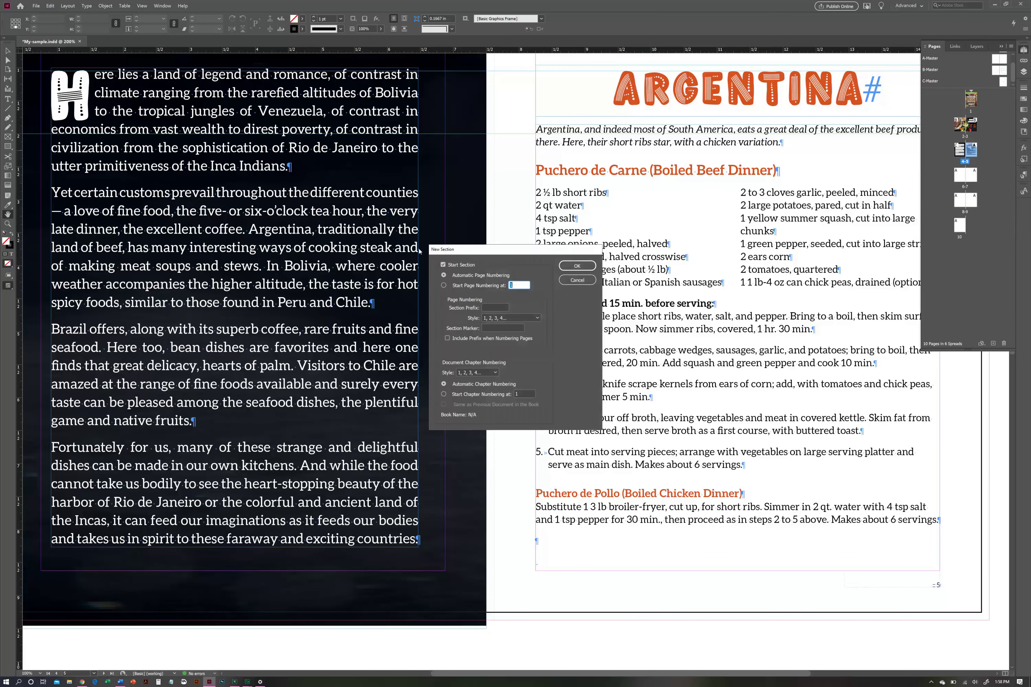
pyautogui.click(444, 275)
pyautogui.click(444, 275)
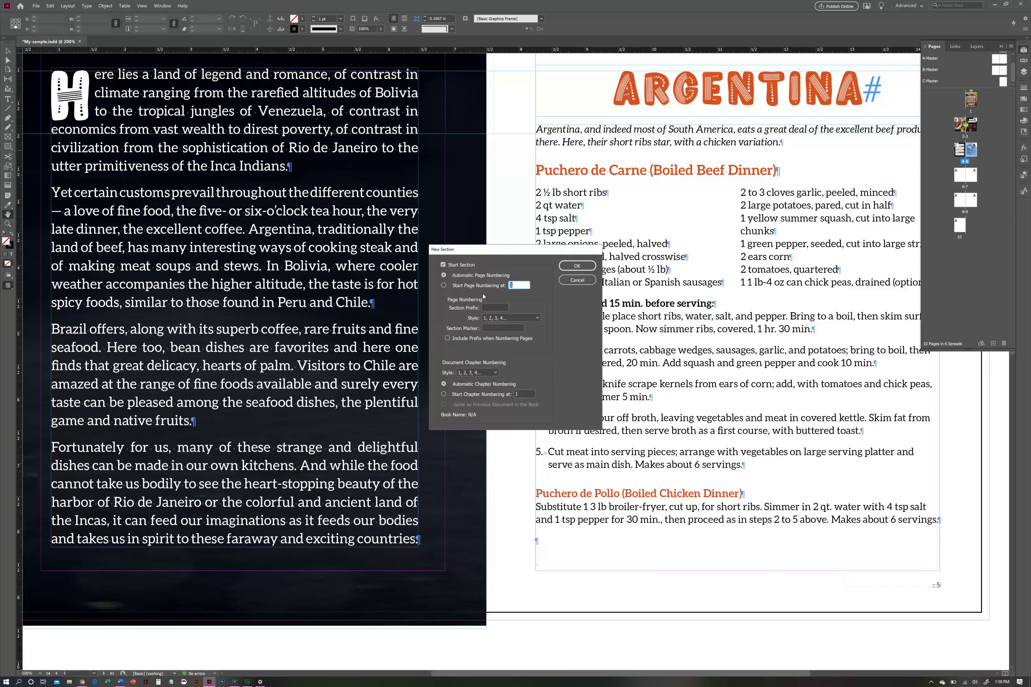
pyautogui.click(494, 328)
pyautogui.write('South Americ')
pyautogui.click(577, 265)
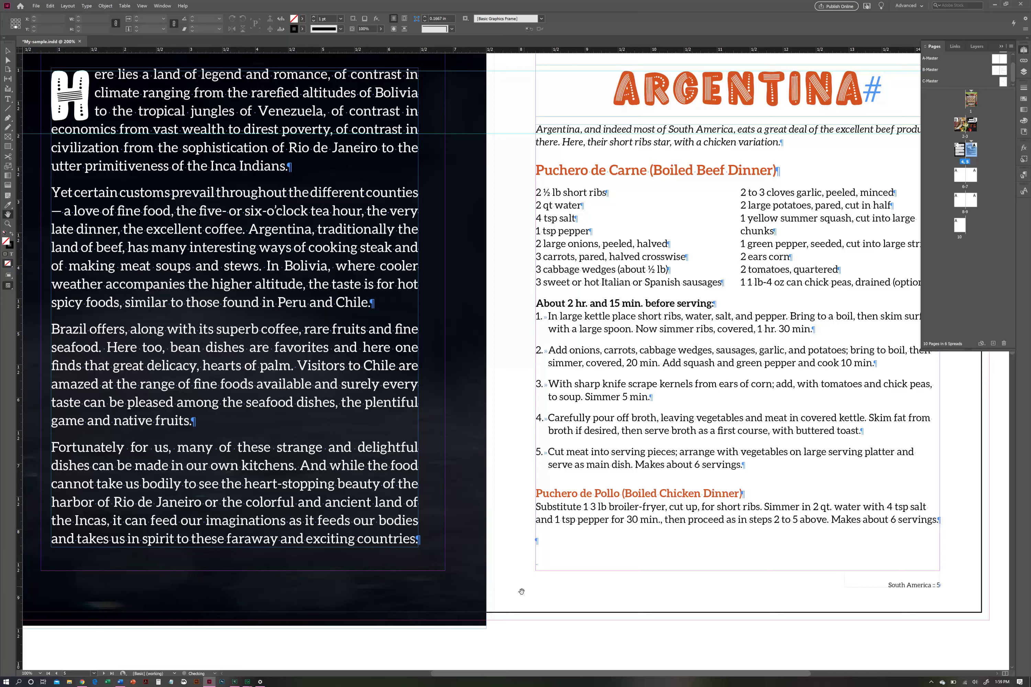
# Examine the page-number and section-marker footers on the spread of pages 6–7
pyautogui.moveTo(525, 475); pyautogui.dragTo(532, 431)
pyautogui.scroll(-10, 533, 431)
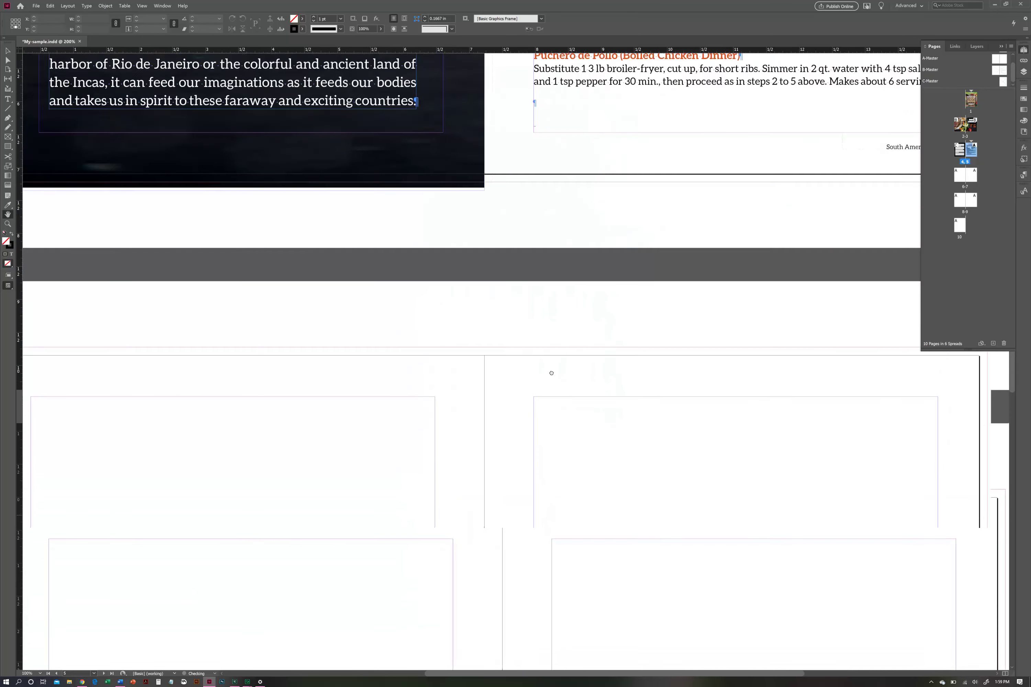
pyautogui.moveTo(247, 537); pyautogui.dragTo(255, 490)
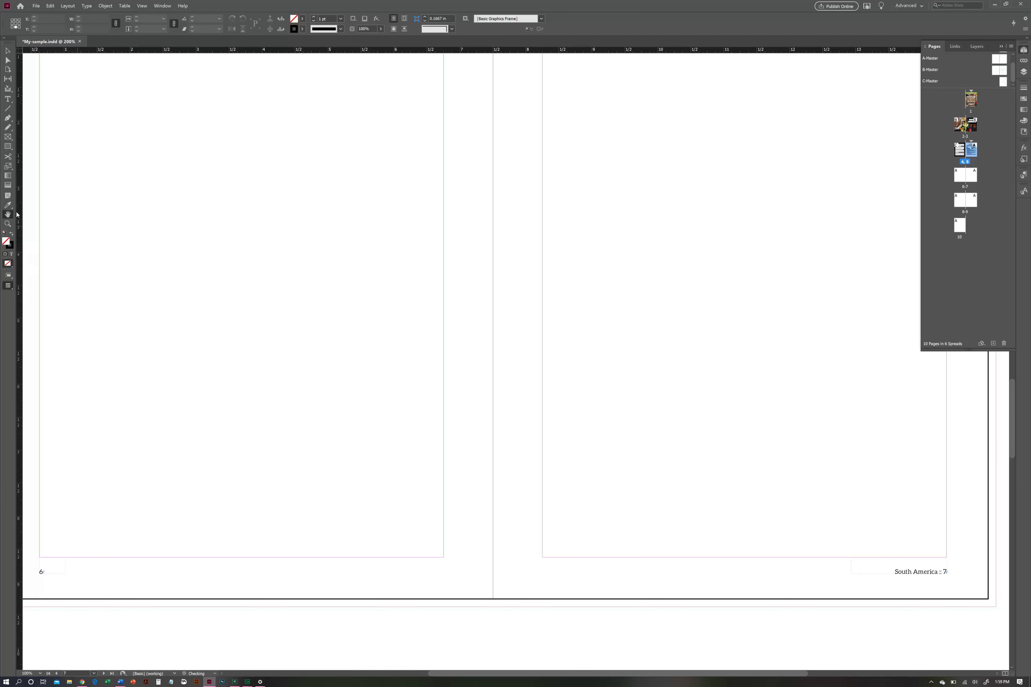
pyautogui.click(8, 223)
pyautogui.keyDown('alt'); pyautogui.click(510, 318); pyautogui.keyUp('alt')
pyautogui.keyDown('alt'); pyautogui.click(519, 318); pyautogui.keyUp('alt')
pyautogui.click(8, 214)
pyautogui.moveTo(512, 390); pyautogui.dragTo(480, 382)
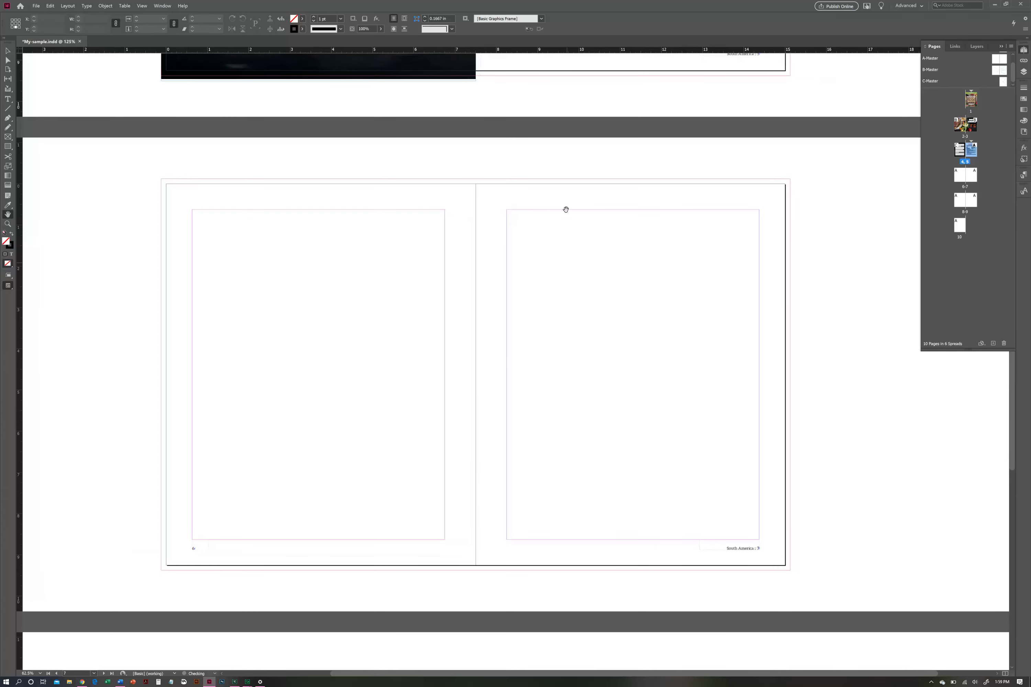
# Review the spreads of pages 4–5 and 6–7, including the footers on their right-hand pages
pyautogui.moveTo(566, 197); pyautogui.dragTo(571, 389)
pyautogui.moveTo(575, 474); pyautogui.dragTo(588, 225)
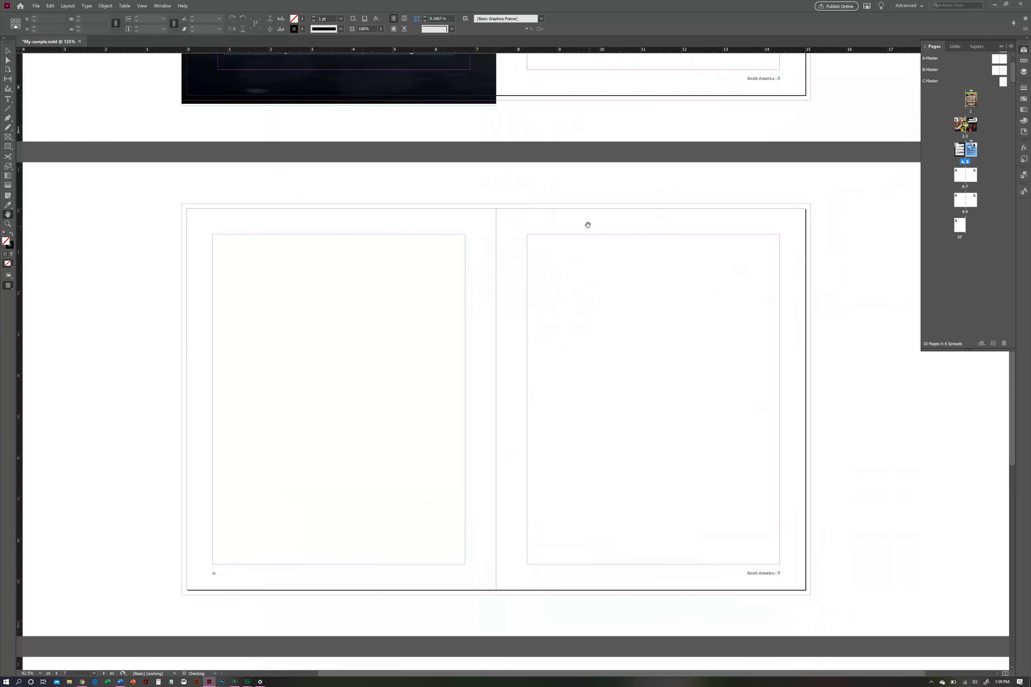
pyautogui.press('v')
pyautogui.scroll(5, 841, 318)
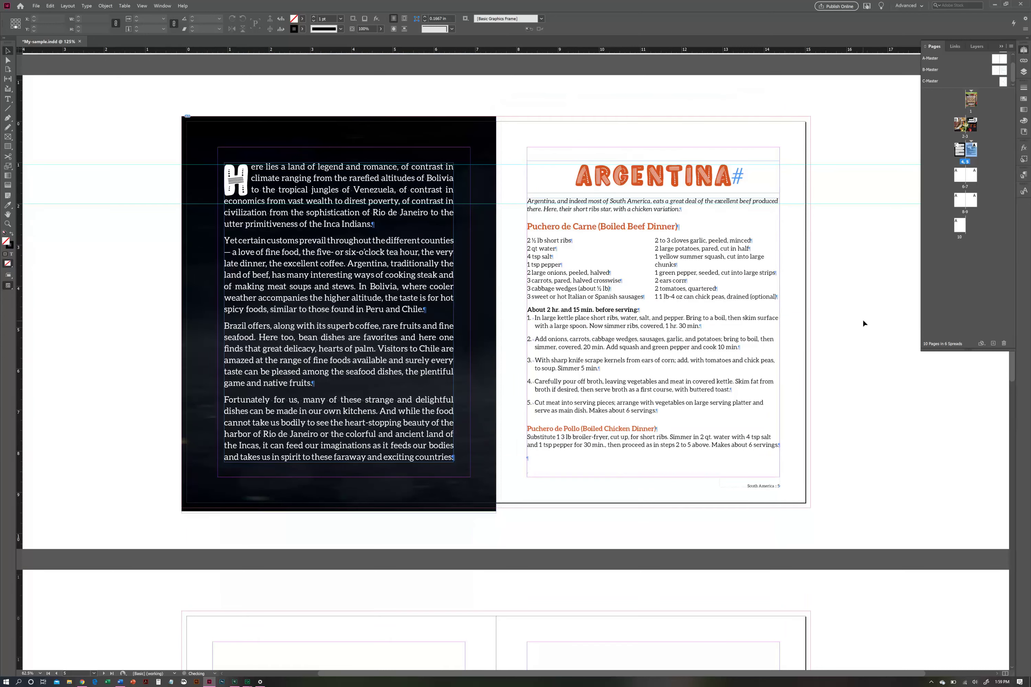
pyautogui.scroll(-3, 862, 318)
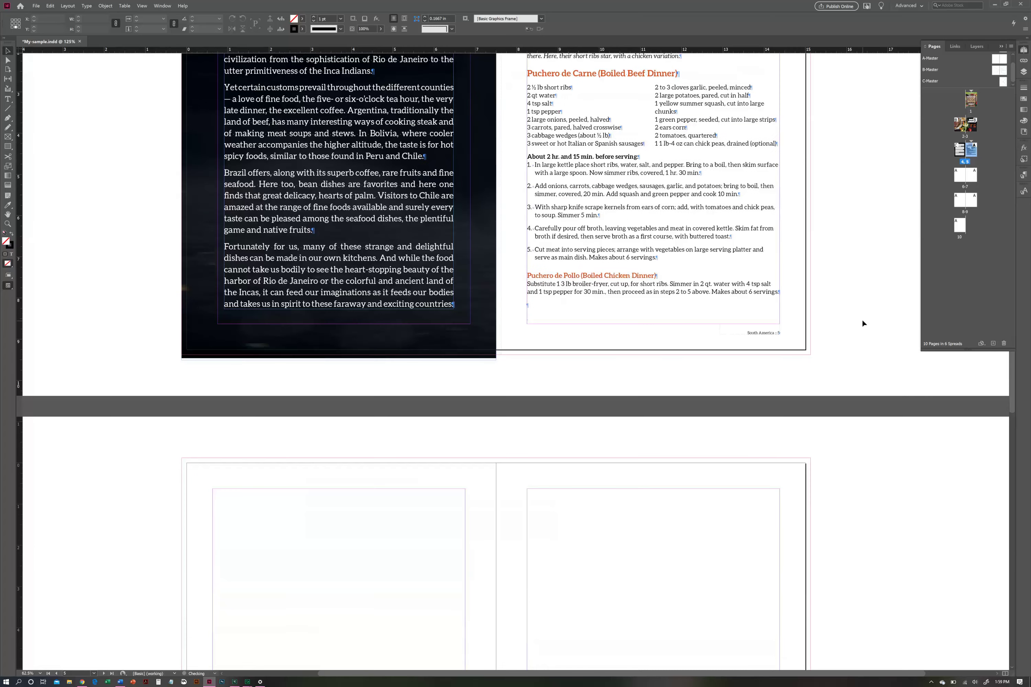
pyautogui.scroll(2, 862, 317)
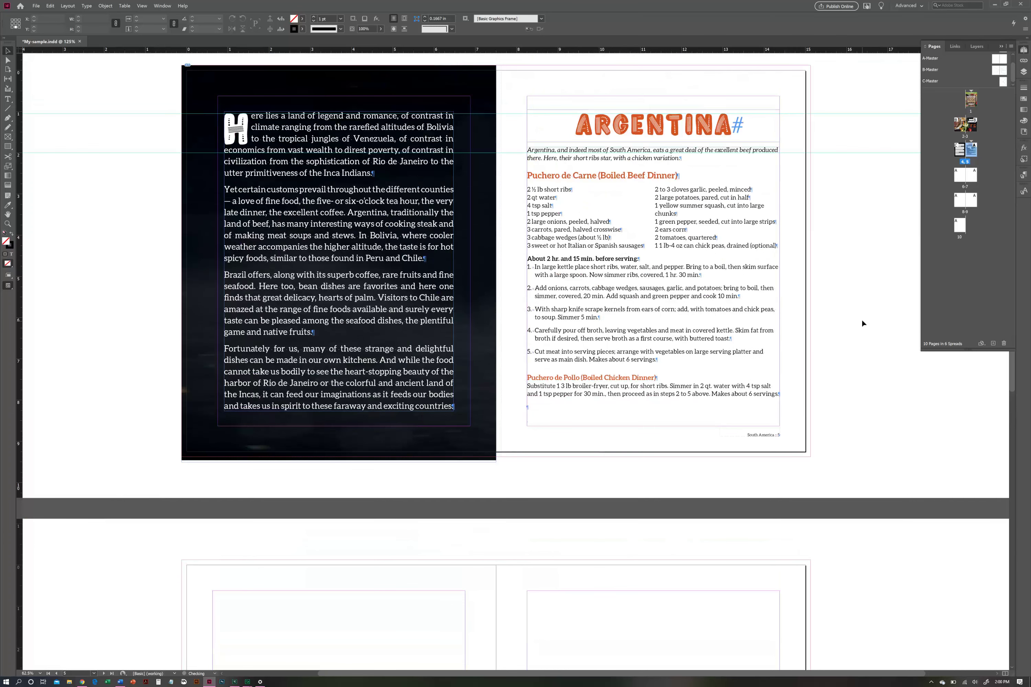
# Create a paragraph style named Country Name from the ARGENTINA heading on page 5, with the style applied to the selection
pyautogui.click(1025, 177)
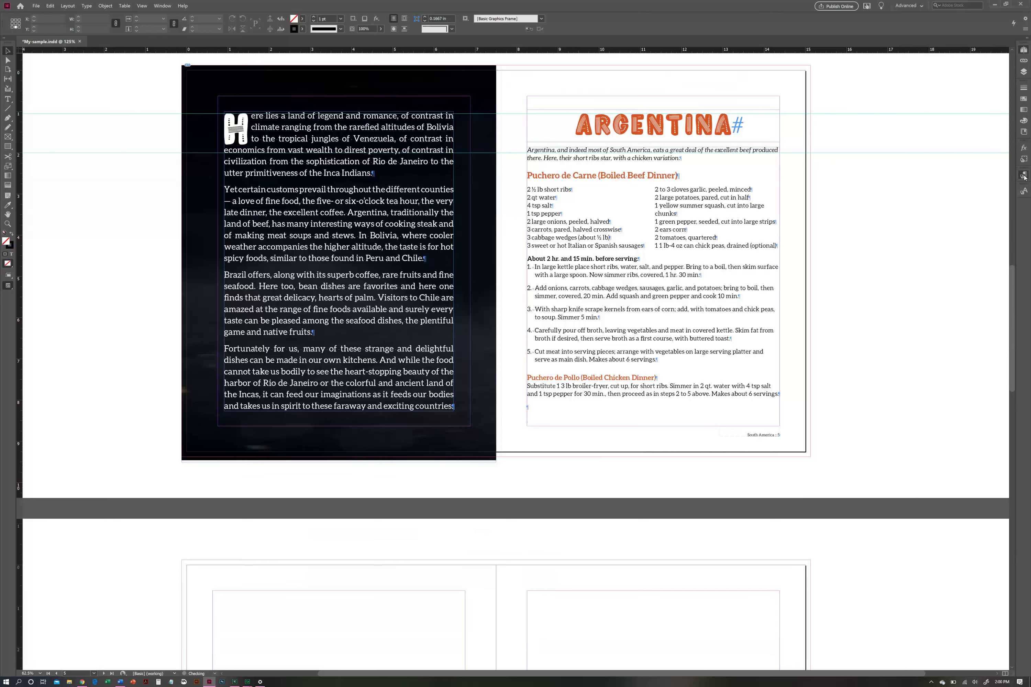
pyautogui.click(8, 99)
pyautogui.click(619, 133)
pyautogui.doubleClick(618, 126)
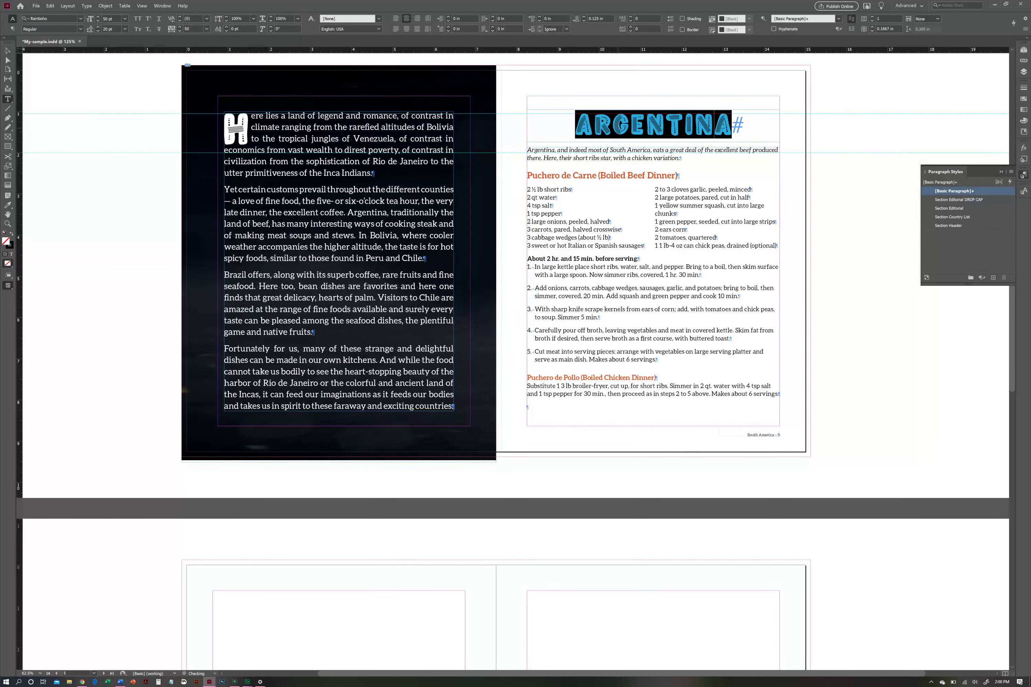
pyautogui.click(1012, 174)
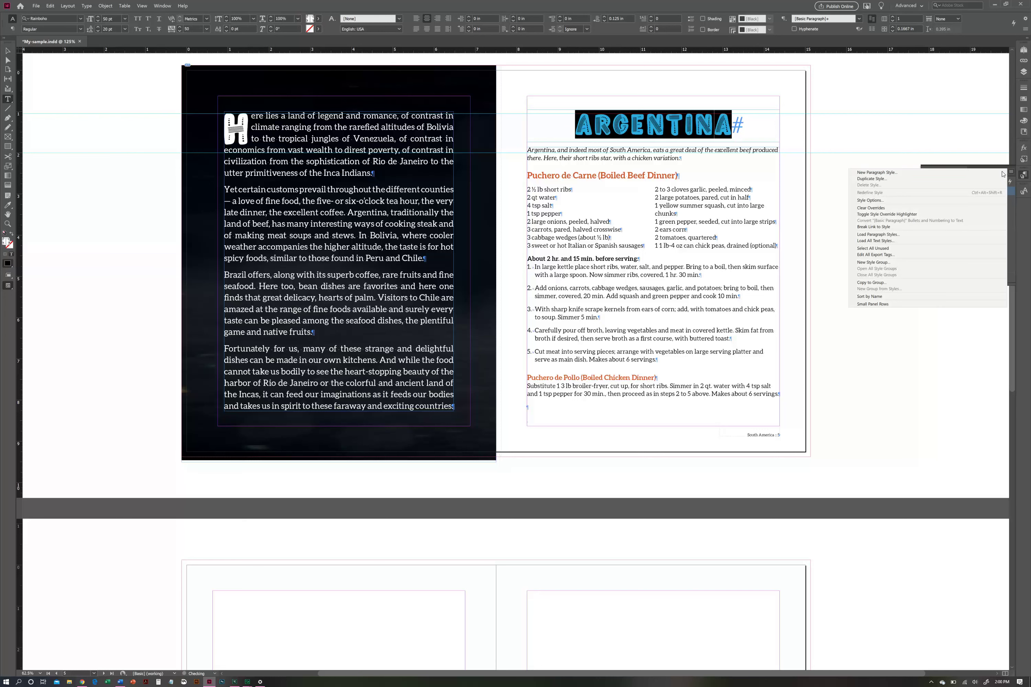
pyautogui.click(939, 174)
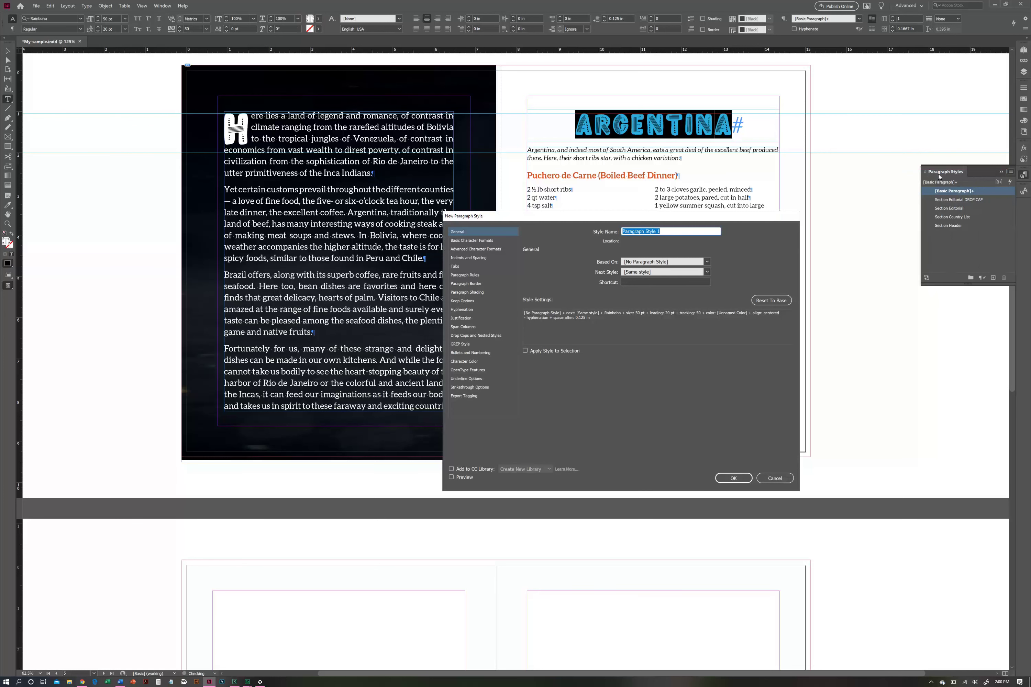
pyautogui.write('Country Name')
pyautogui.click(524, 351)
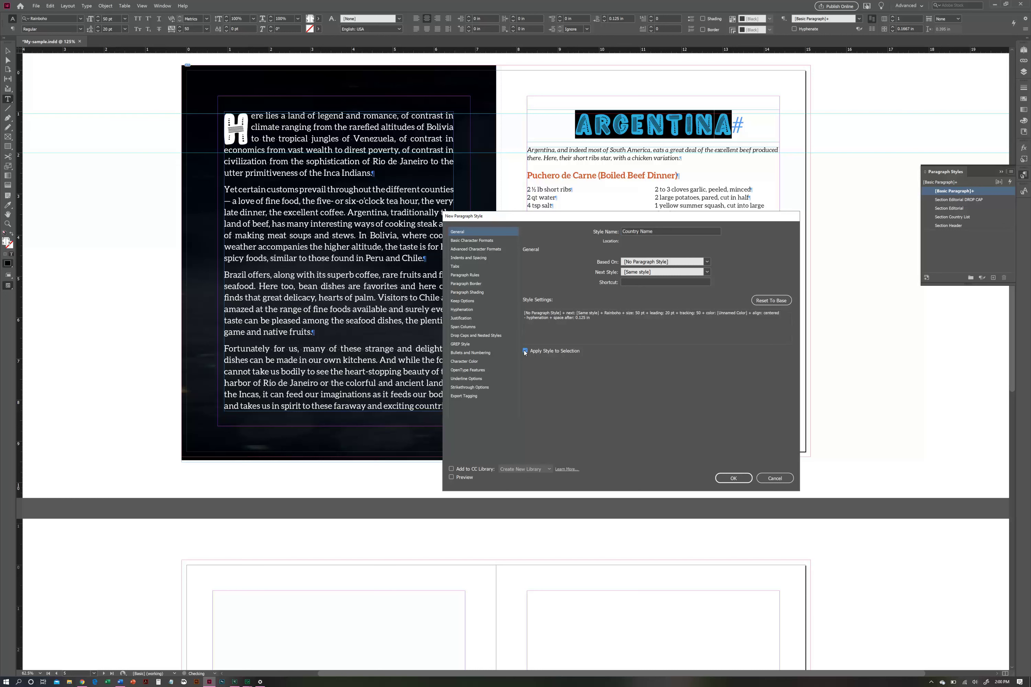
pyautogui.click(731, 478)
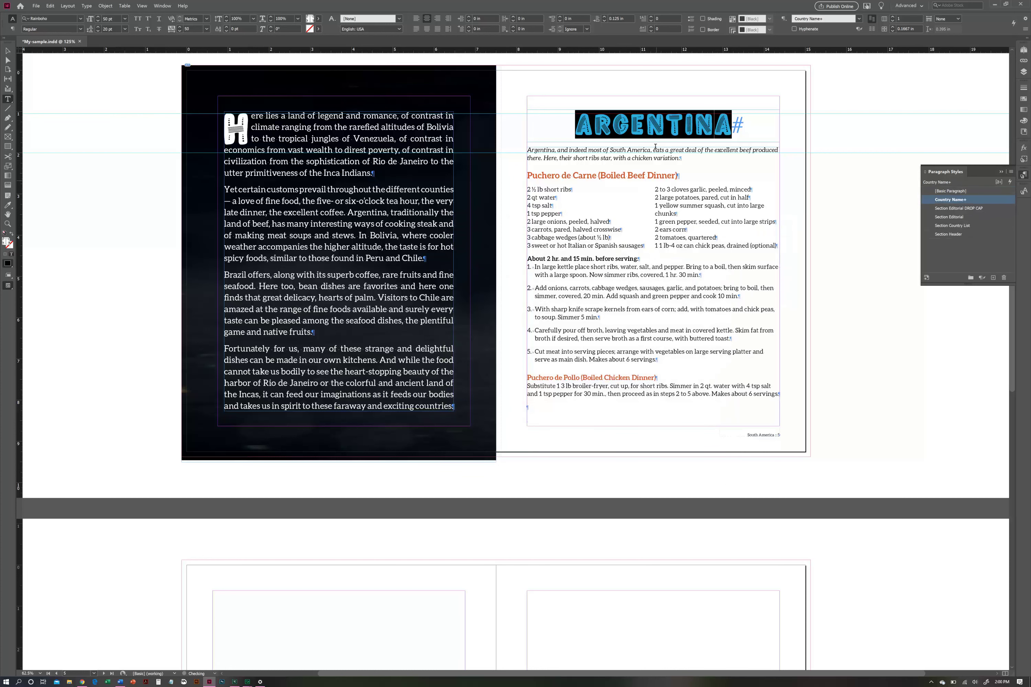
# Reapply the Country Name style to the ARGENTINA heading, clearing its overrides
pyautogui.rightClick(938, 200)
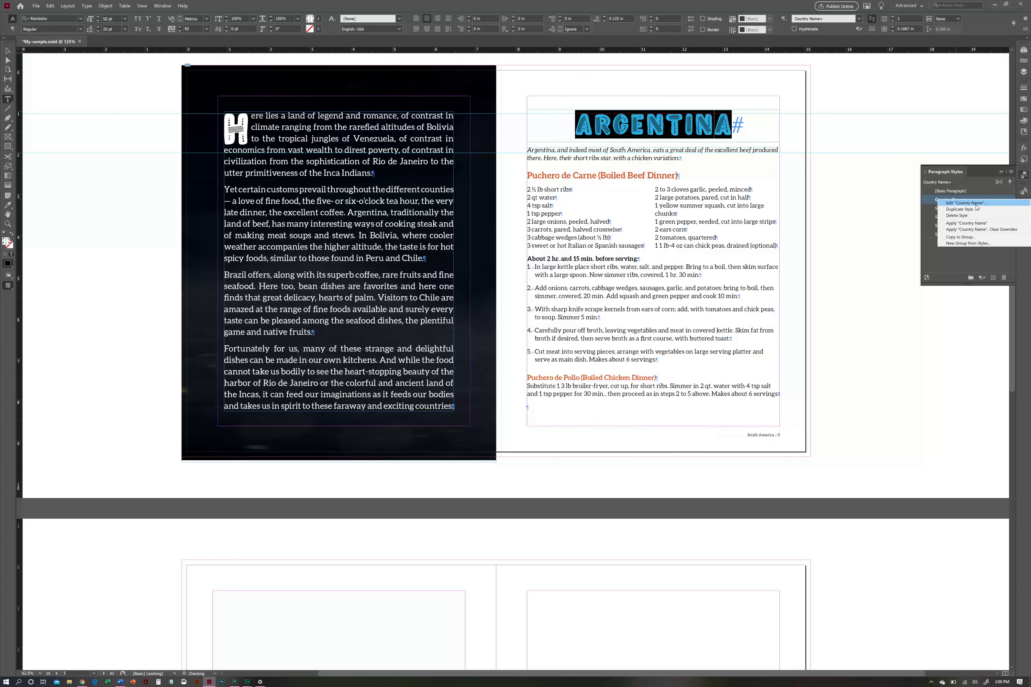
pyautogui.click(994, 230)
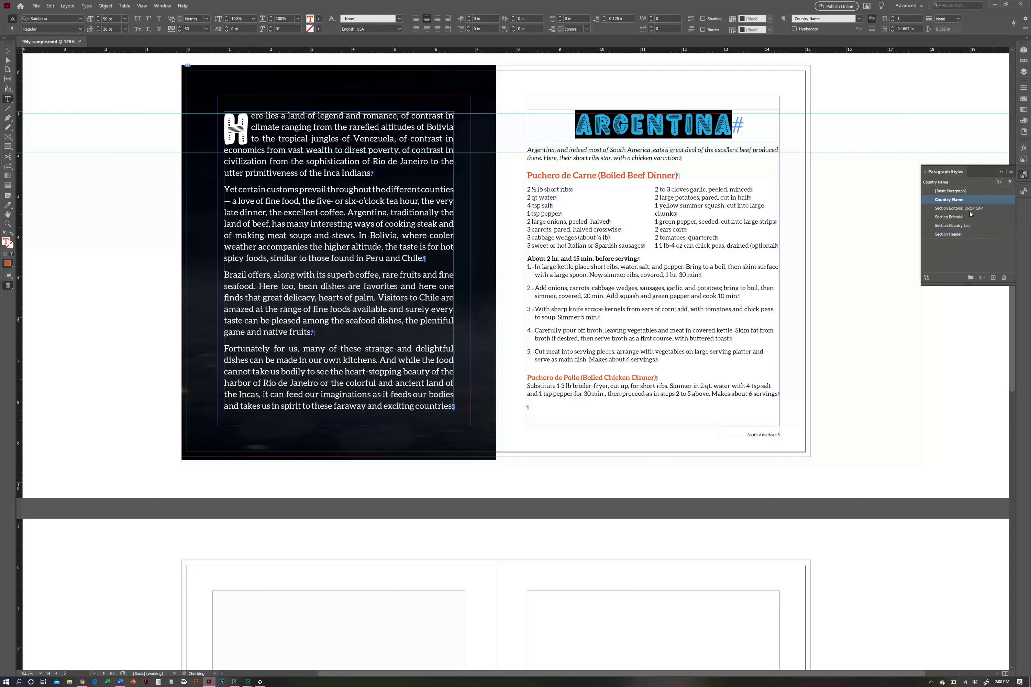
pyautogui.click(684, 124)
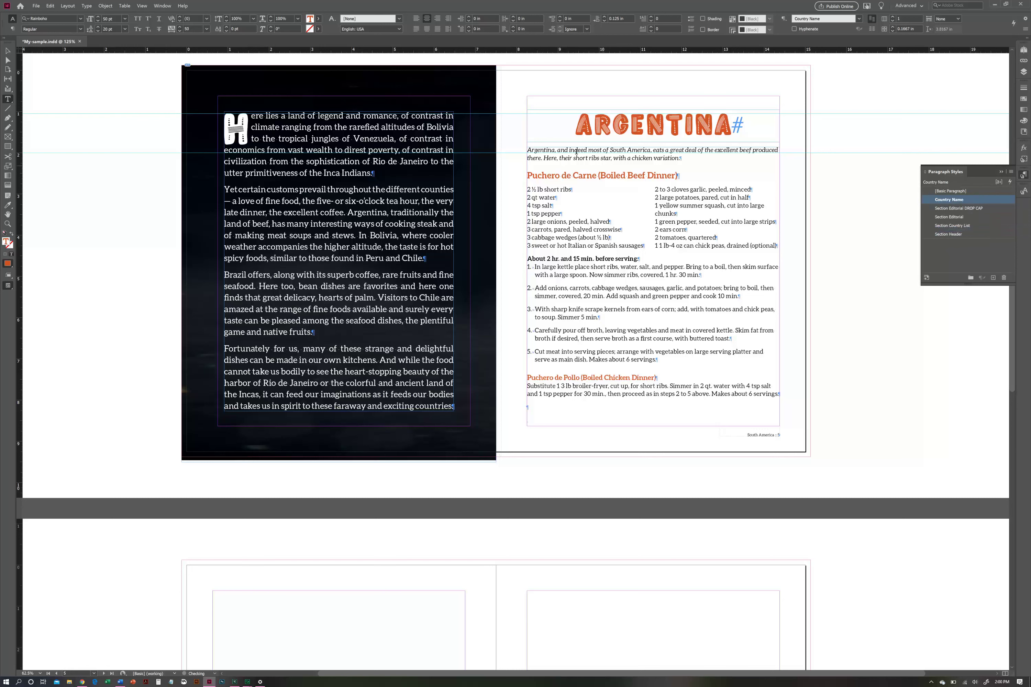
# Examine the recipe text on page 5 up close, including the italic introduction and the frame that holds the text
pyautogui.moveTo(527, 150); pyautogui.dragTo(689, 165)
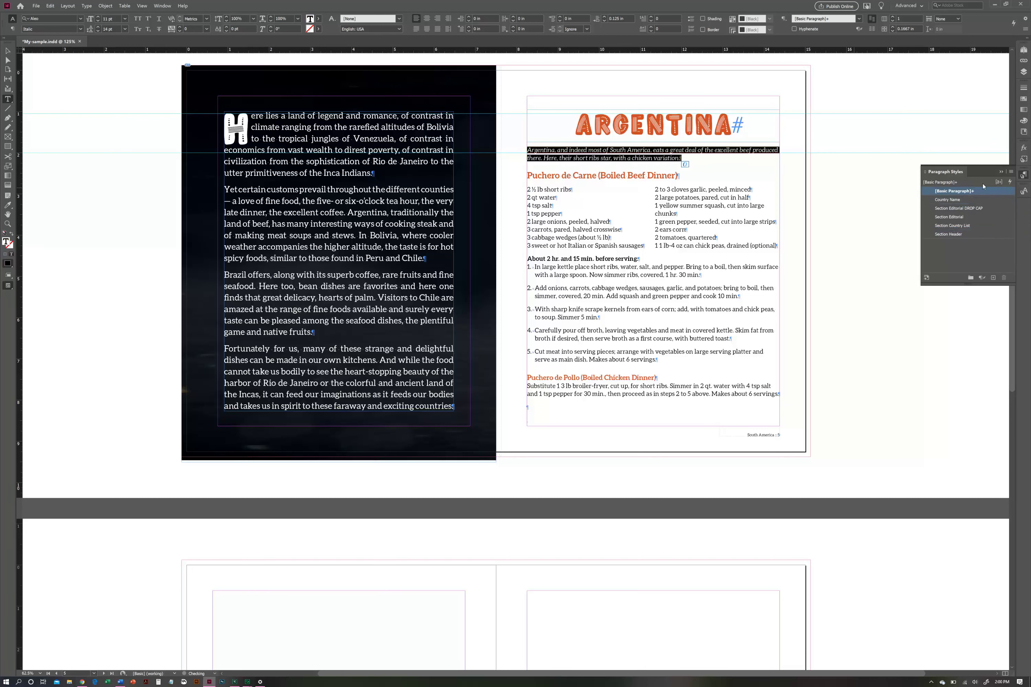
pyautogui.click(572, 385)
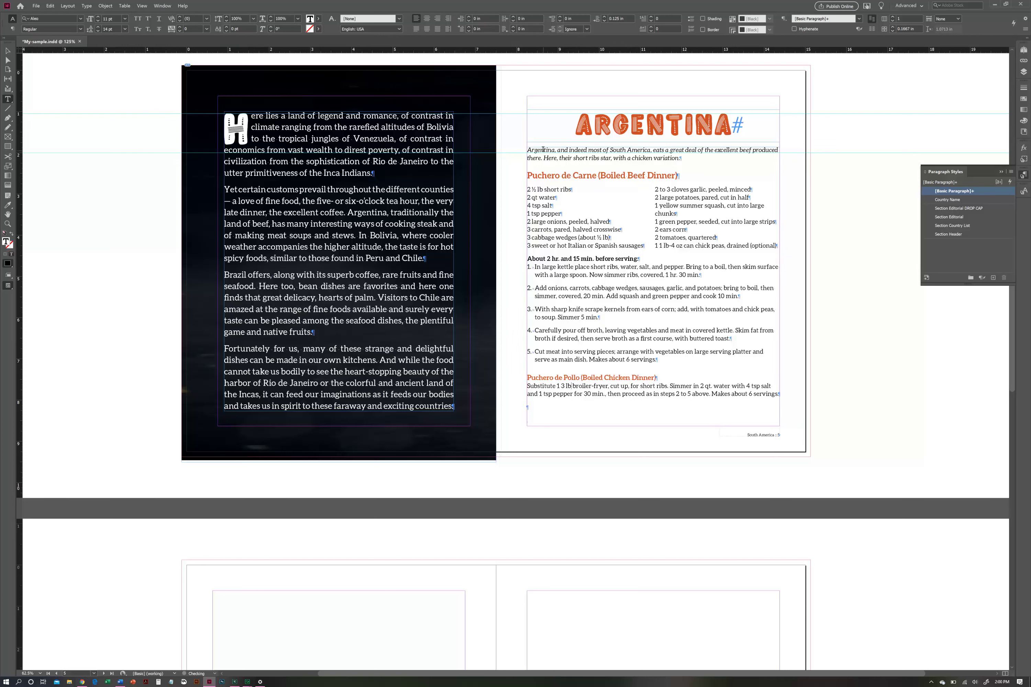
pyautogui.click(7, 223)
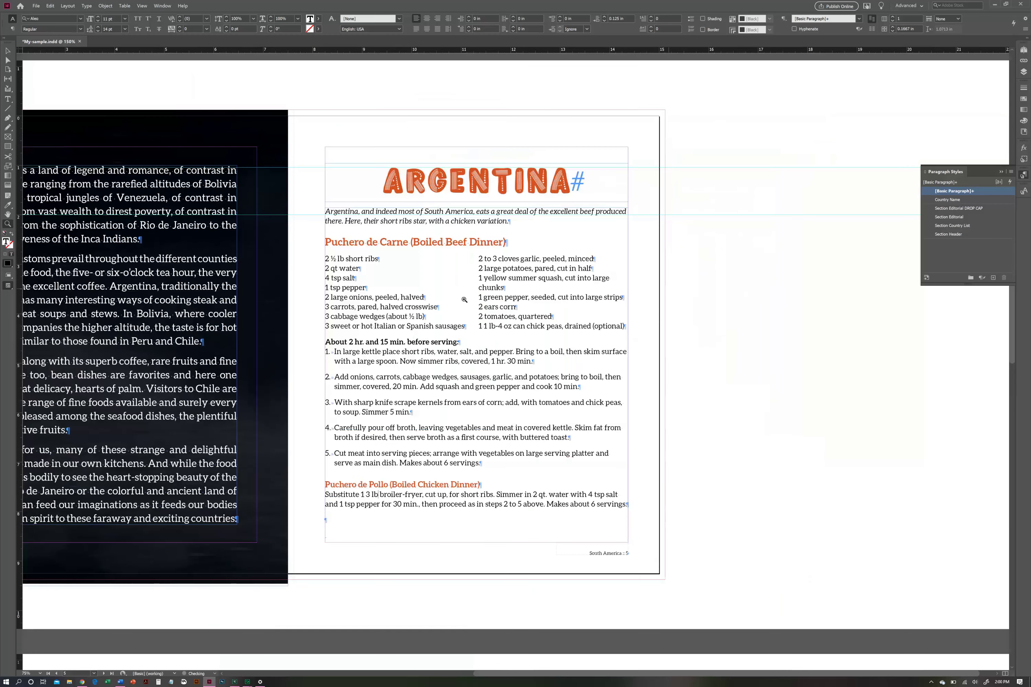
pyautogui.click(675, 282)
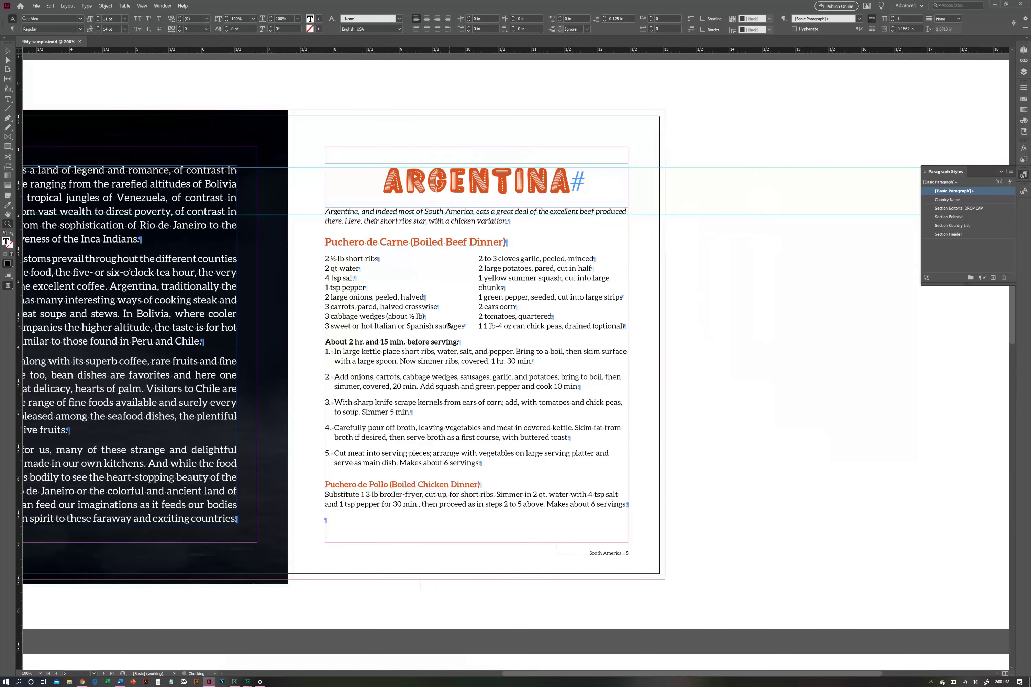
pyautogui.click(450, 326)
pyautogui.moveTo(580, 442); pyautogui.dragTo(590, 409)
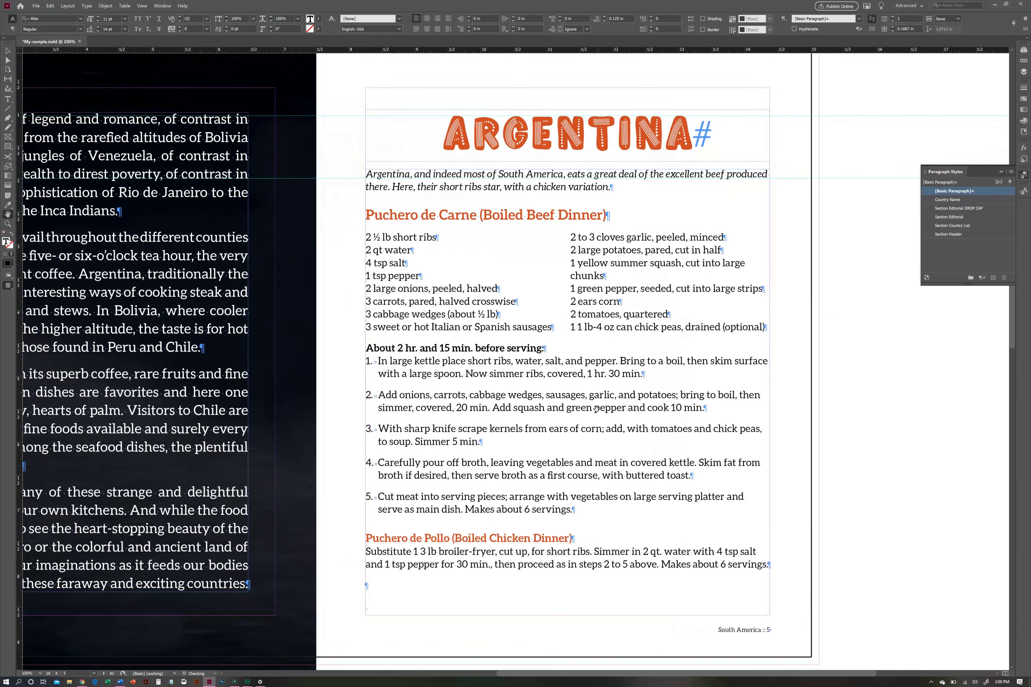
pyautogui.click(8, 99)
pyautogui.click(8, 51)
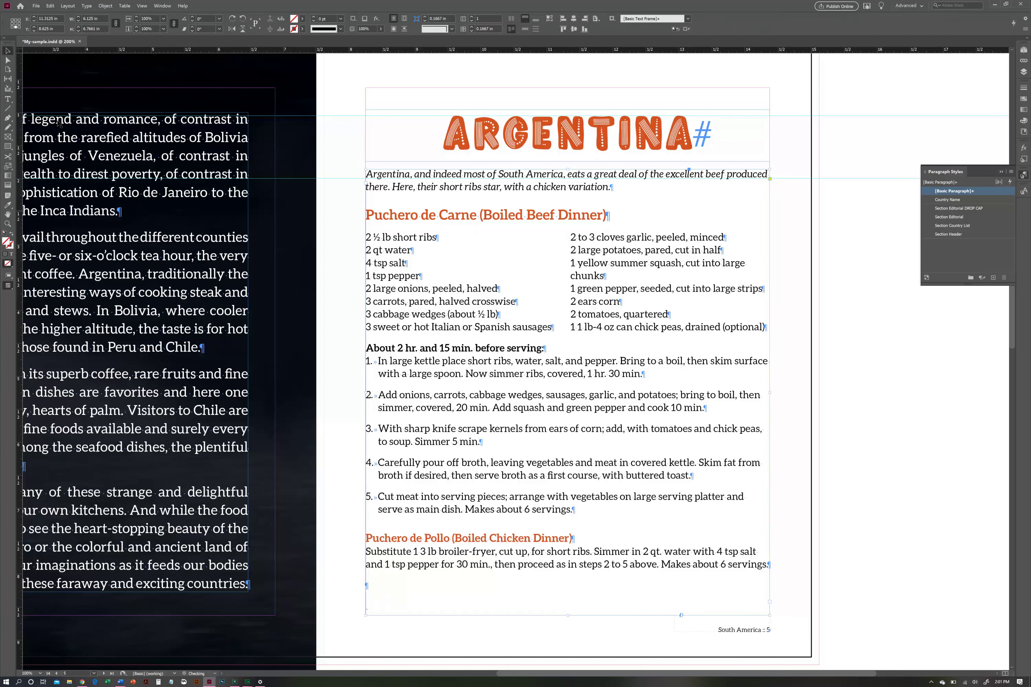
pyautogui.click(7, 99)
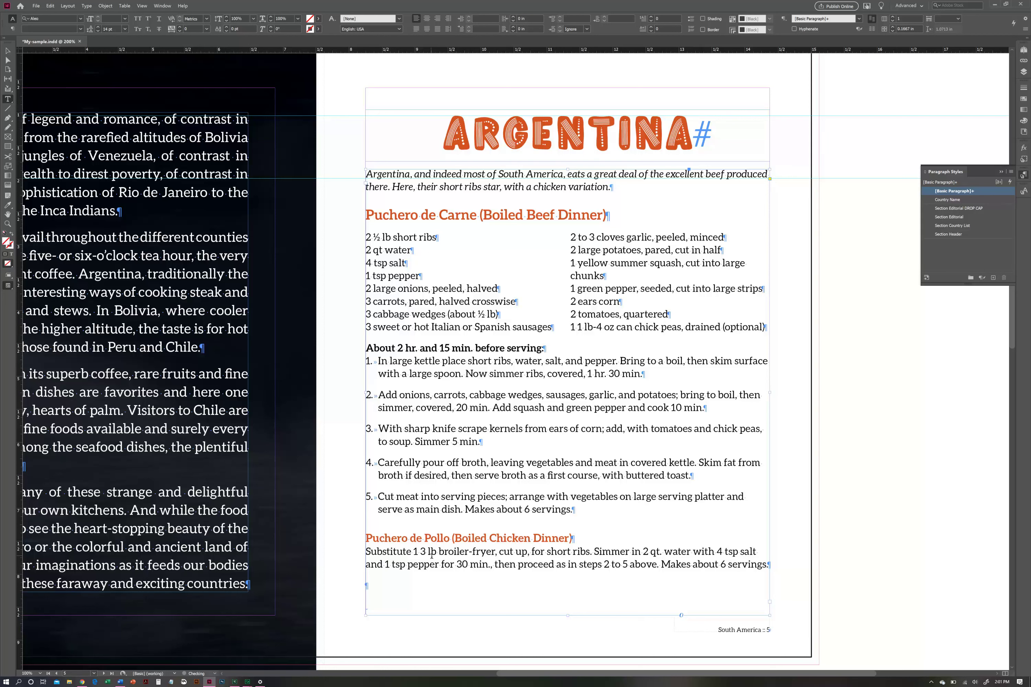
# Create a paragraph style named Body Copy from the paragraph under the Puchero de Pollo heading, applying it to the selection
pyautogui.moveTo(439, 552); pyautogui.dragTo(666, 566)
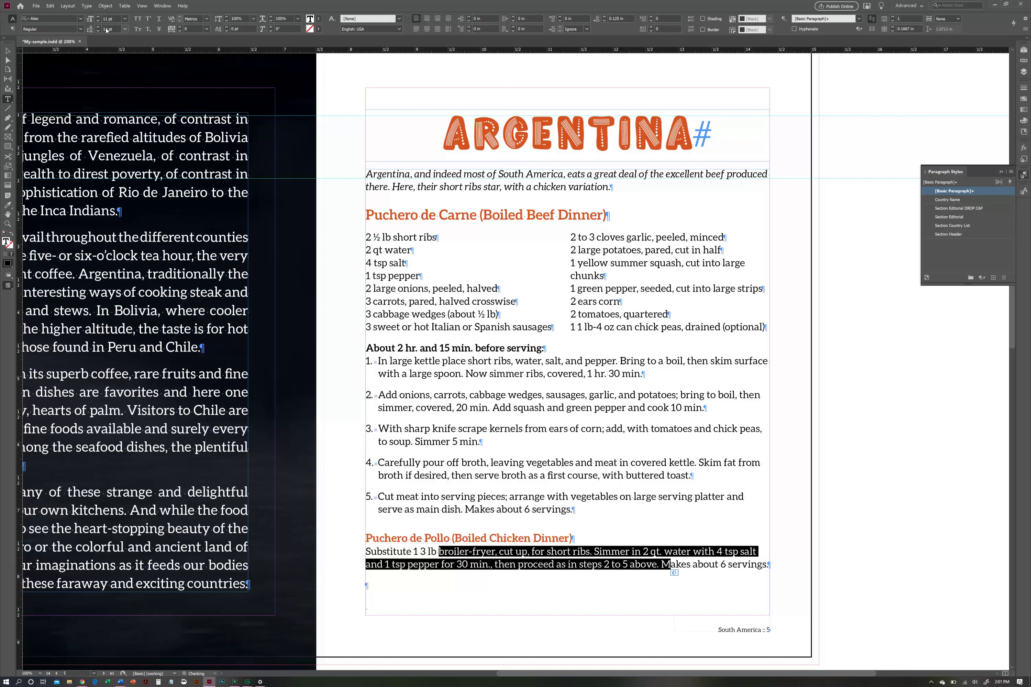
pyautogui.click(12, 29)
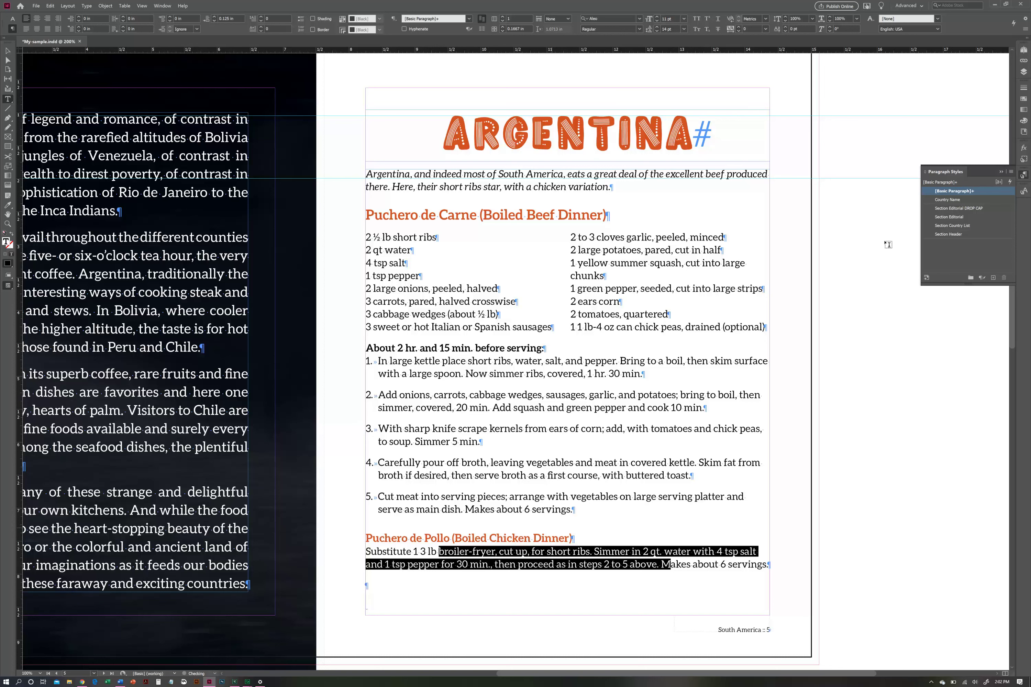
pyautogui.click(1011, 171)
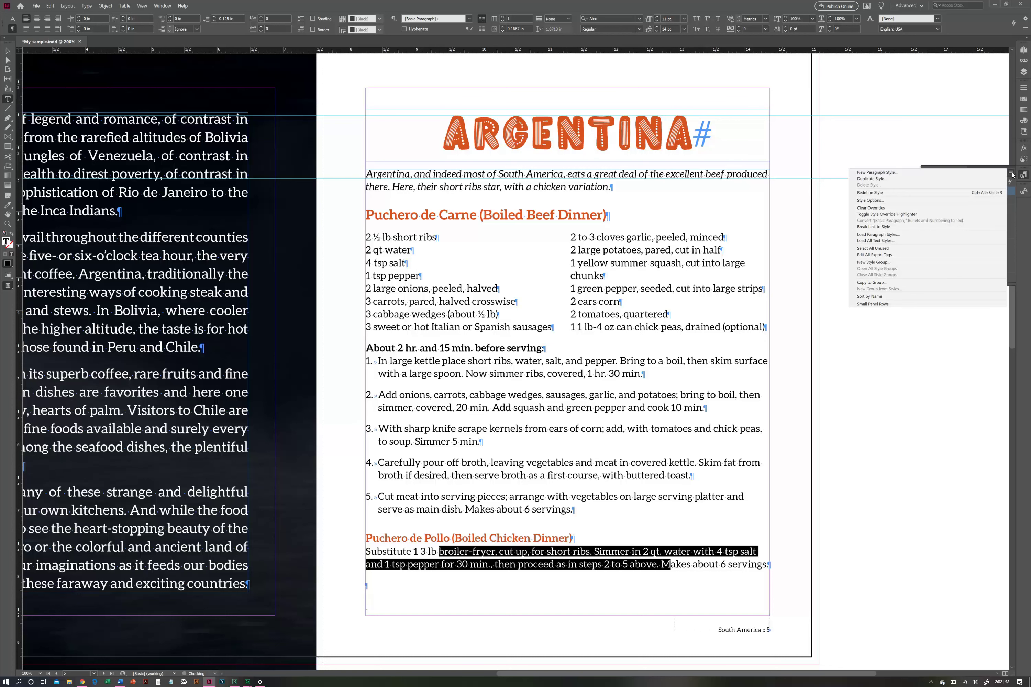
pyautogui.click(954, 174)
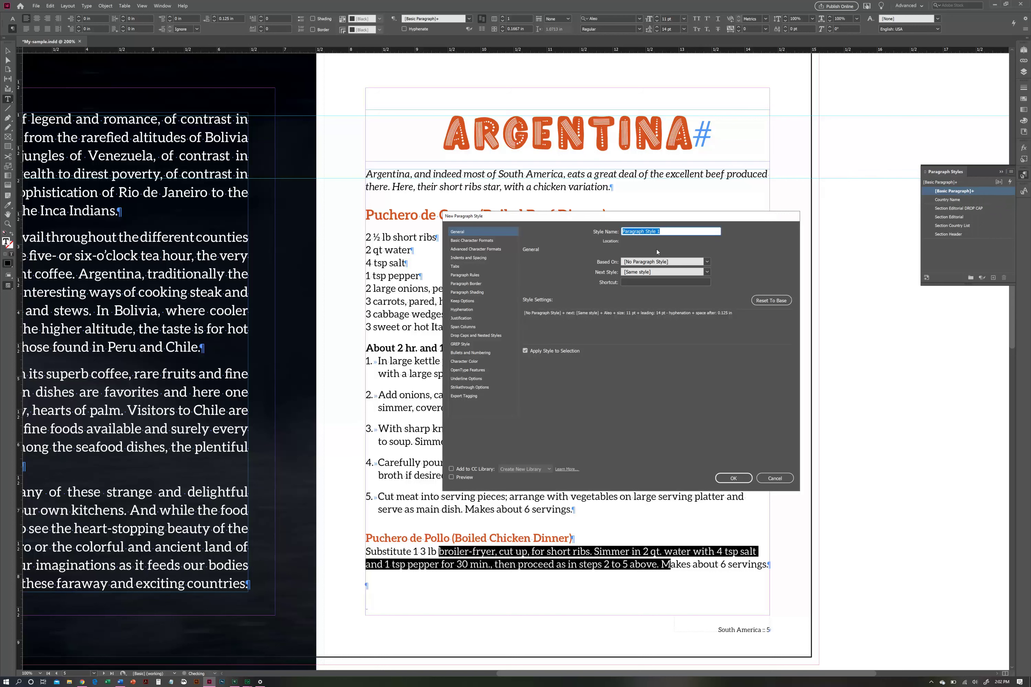
pyautogui.write('Body Copy')
pyautogui.click(734, 478)
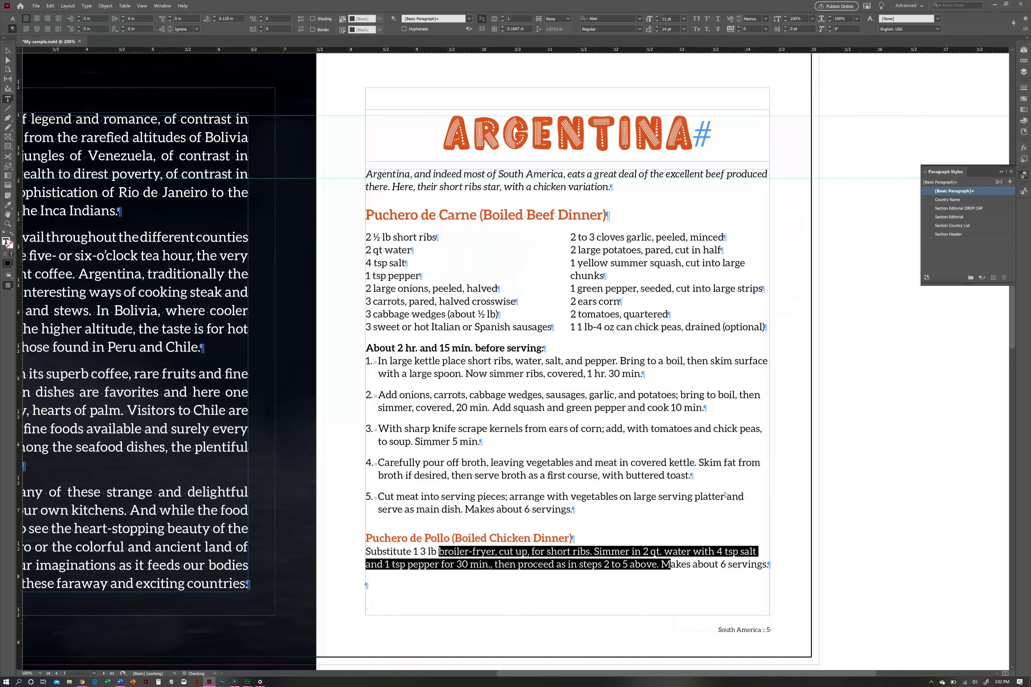
# Apply the Body Copy style to the whole Puchero de Pollo paragraph and the empty lines below it
pyautogui.moveTo(366, 551); pyautogui.dragTo(372, 614)
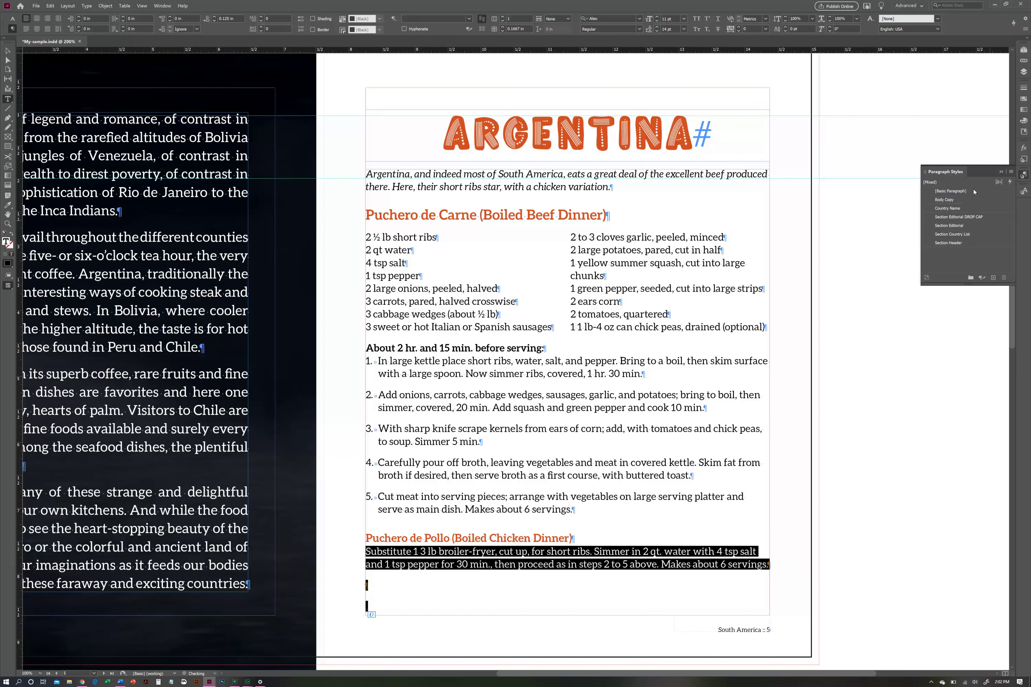
pyautogui.click(954, 200)
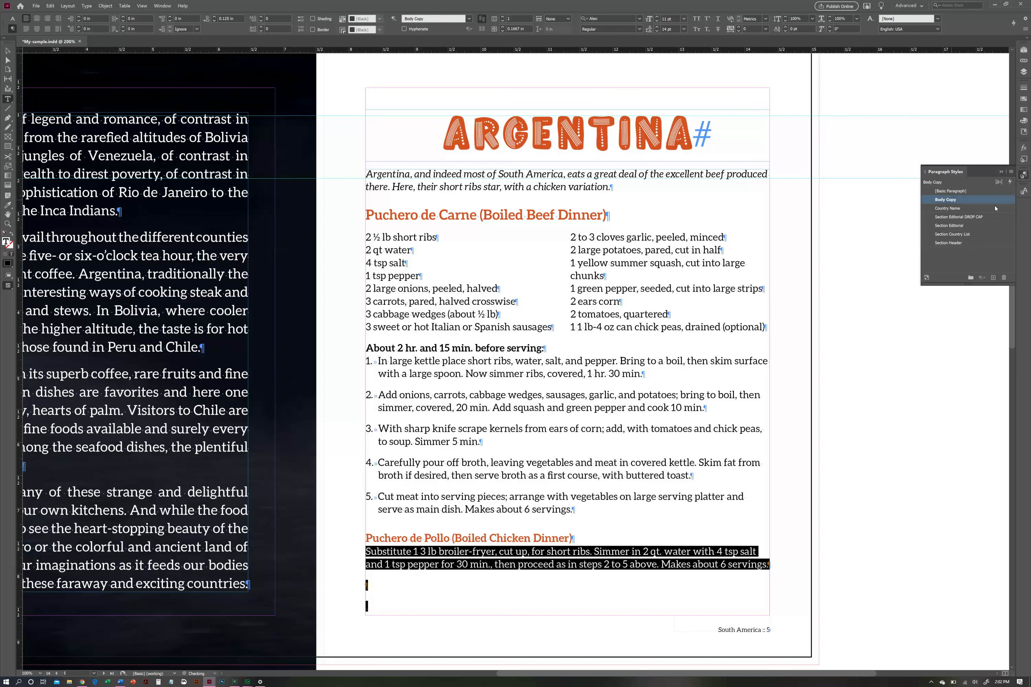
pyautogui.click(404, 595)
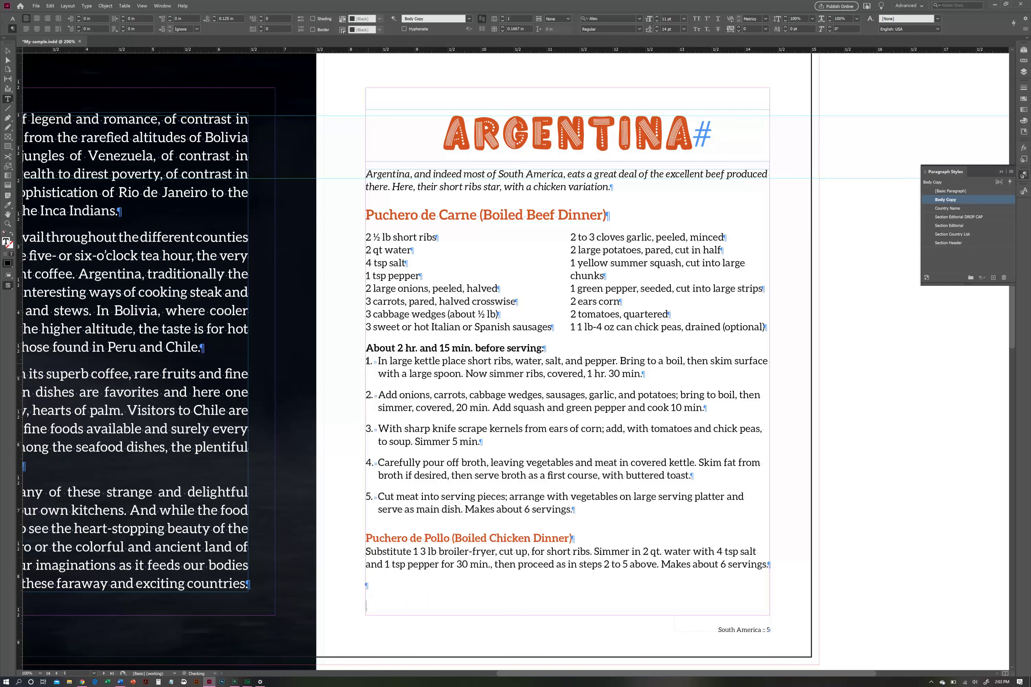
# Start a new paragraph style named List based on the five numbered cooking steps
pyautogui.moveTo(378, 363); pyautogui.dragTo(416, 506)
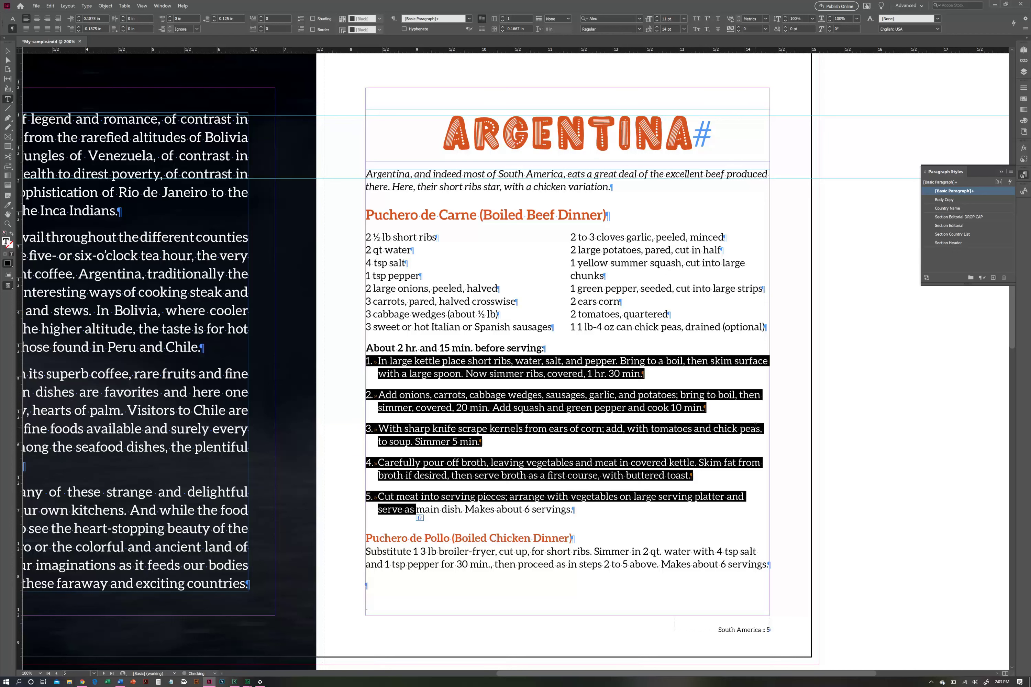
pyautogui.click(1011, 173)
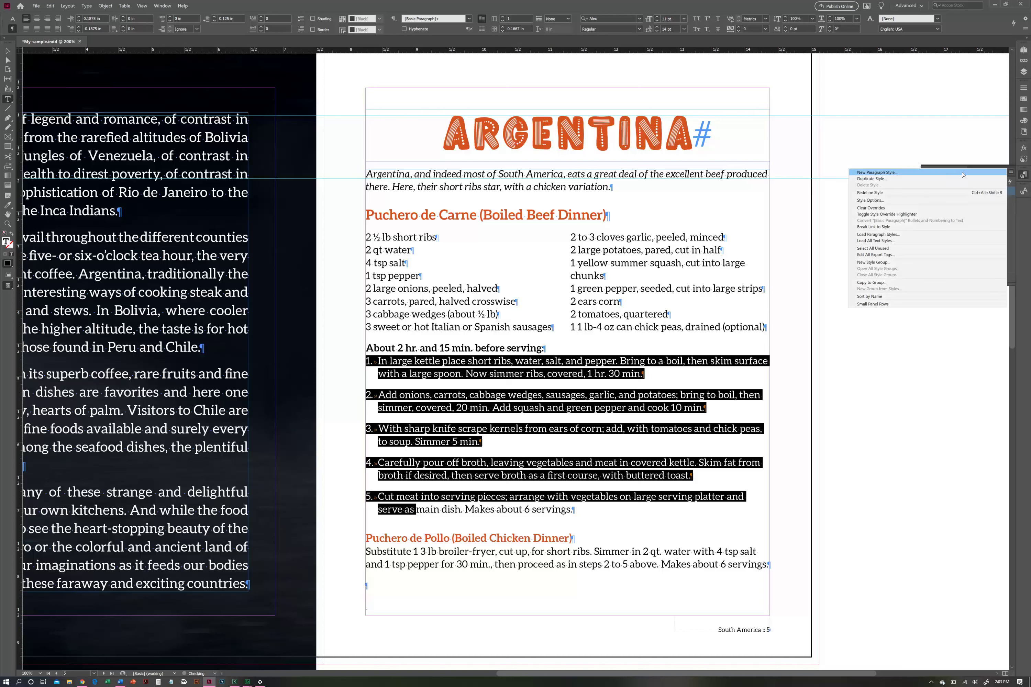
pyautogui.click(946, 176)
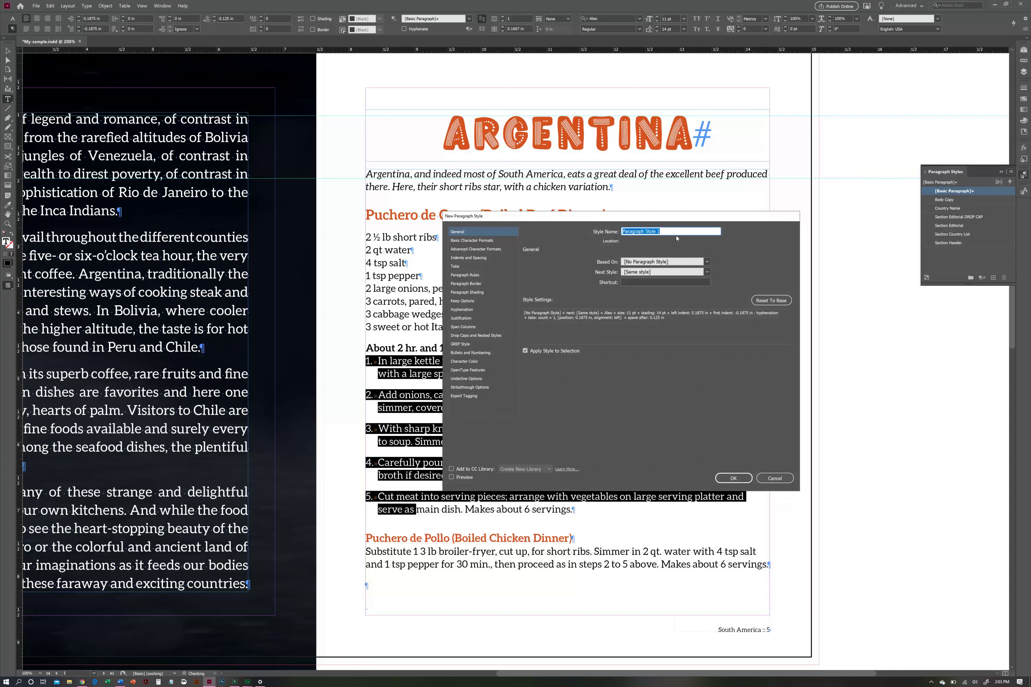
pyautogui.write('List')
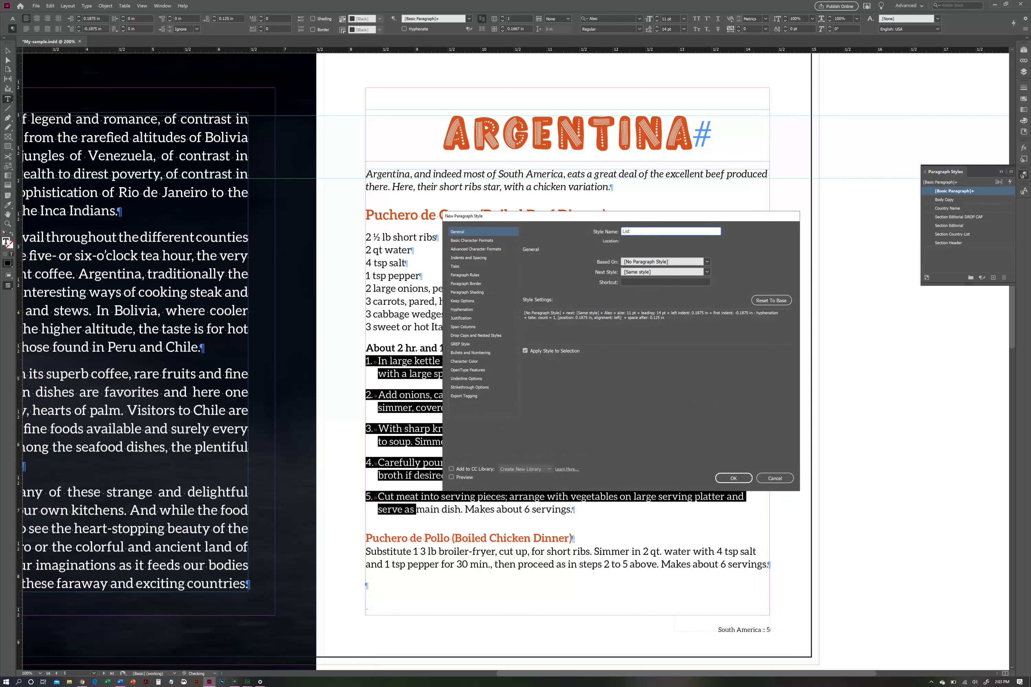